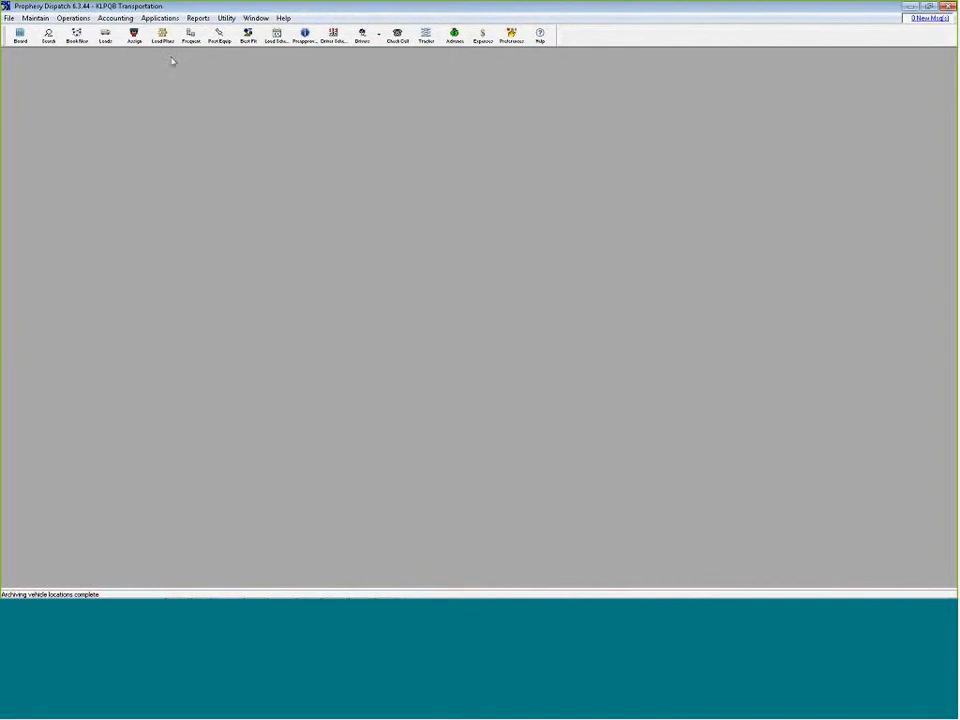
# Open the image types list in Manage Document Imaging and sort it by association
pyautogui.click(85, 19)
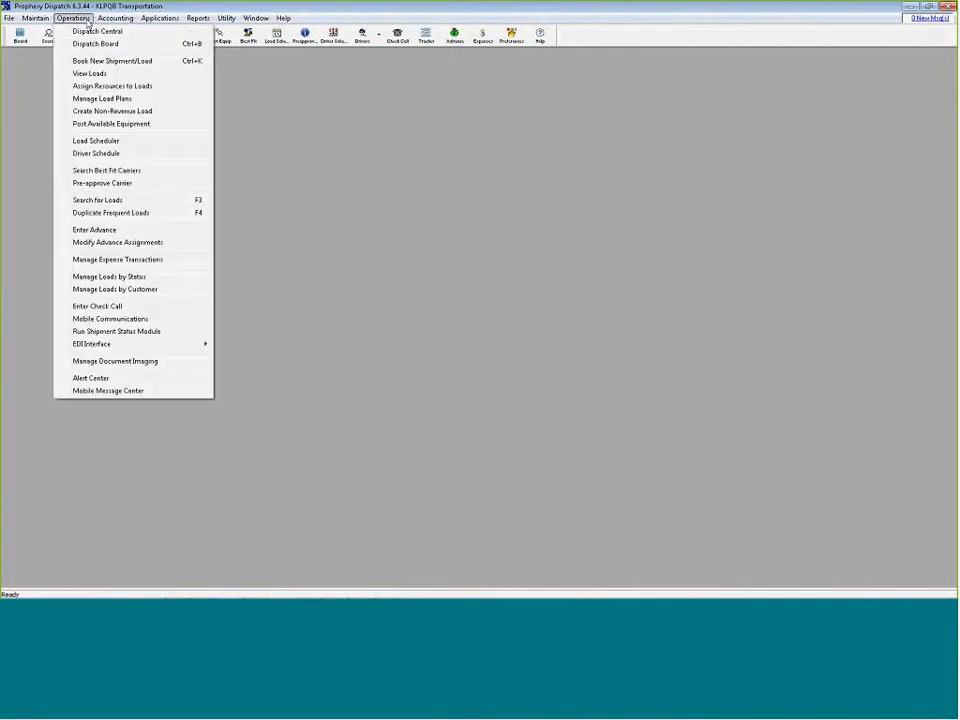
pyautogui.click(138, 362)
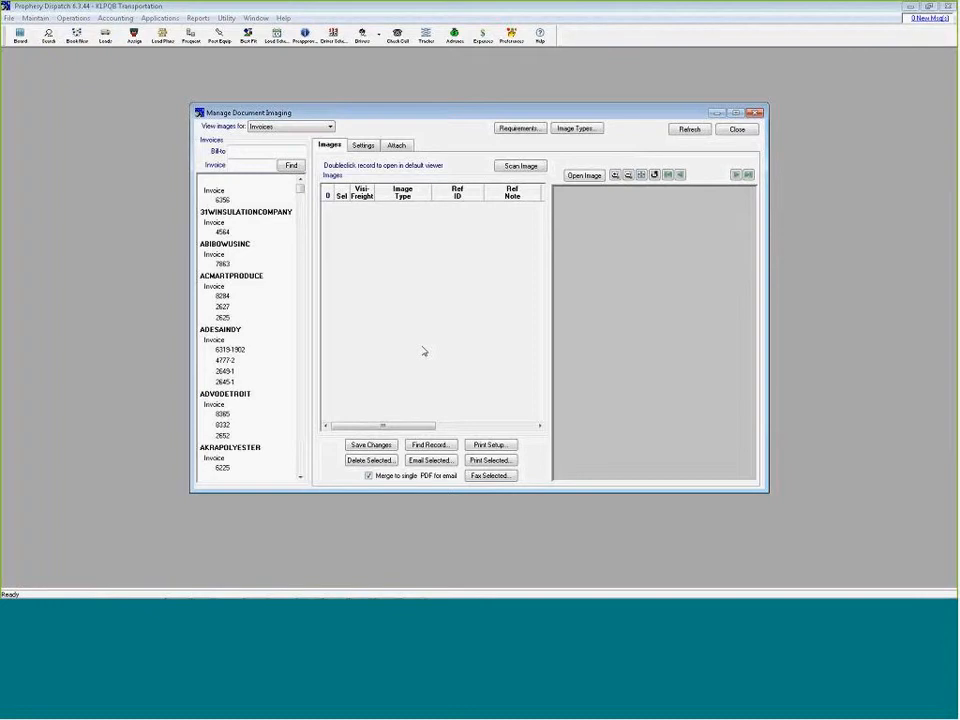
pyautogui.click(573, 129)
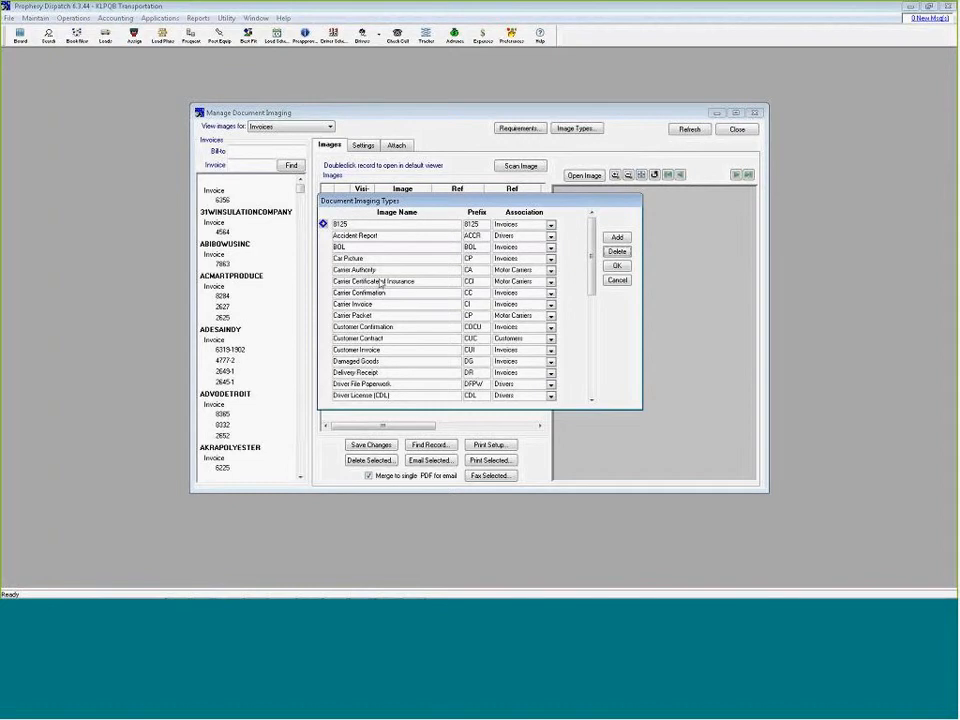
pyautogui.click(520, 212)
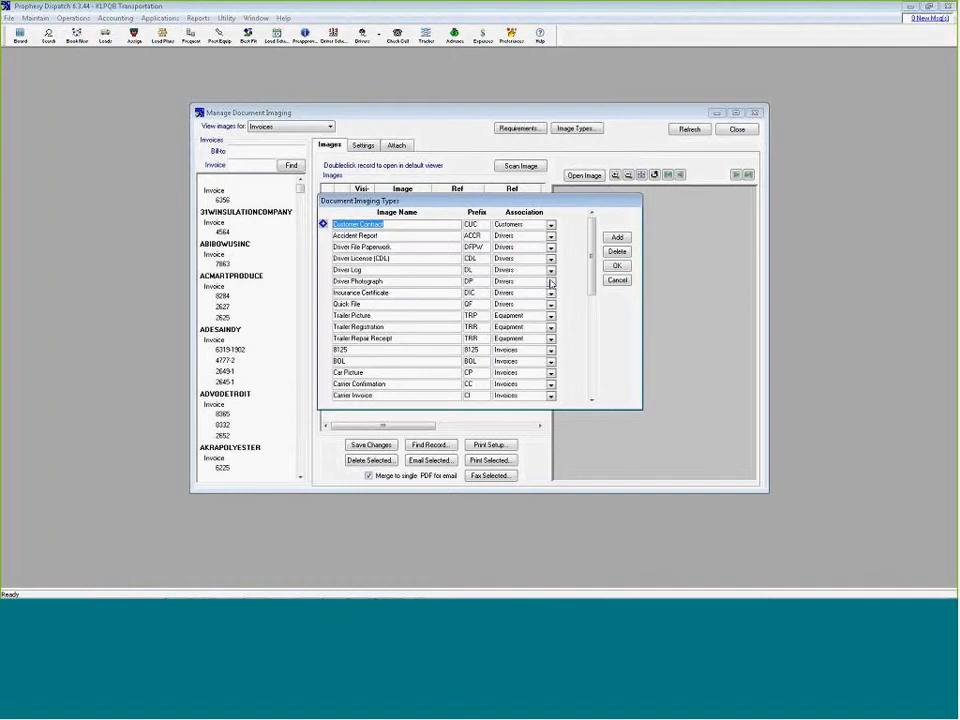
# Add a document imaging type named "Tractor Pictures" with the prefix TP
pyautogui.moveTo(591, 258); pyautogui.dragTo(596, 344)
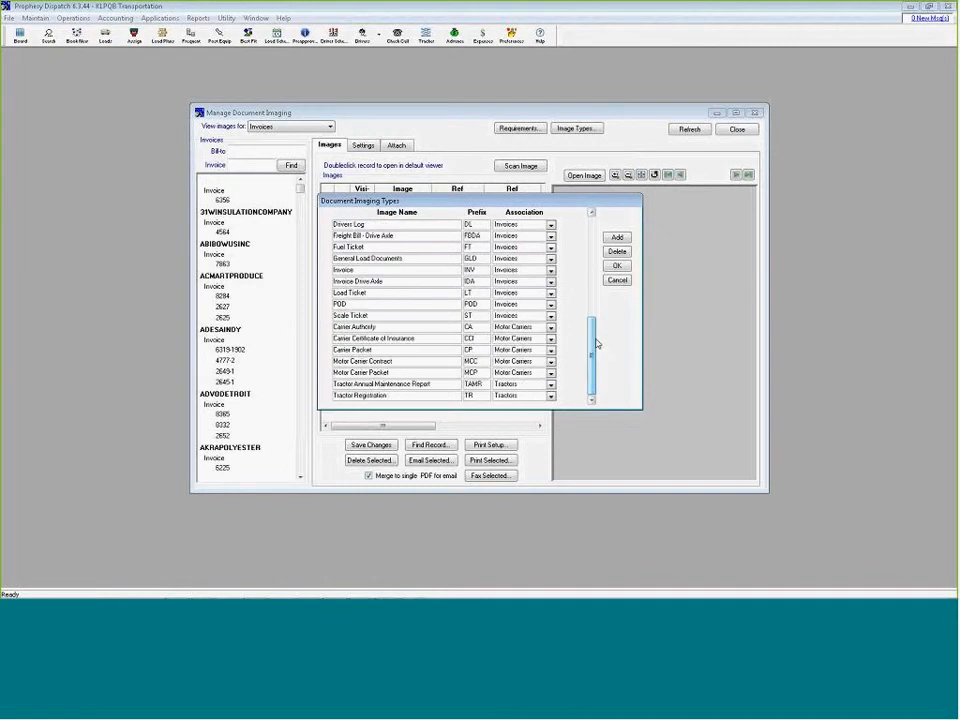
pyautogui.click(617, 237)
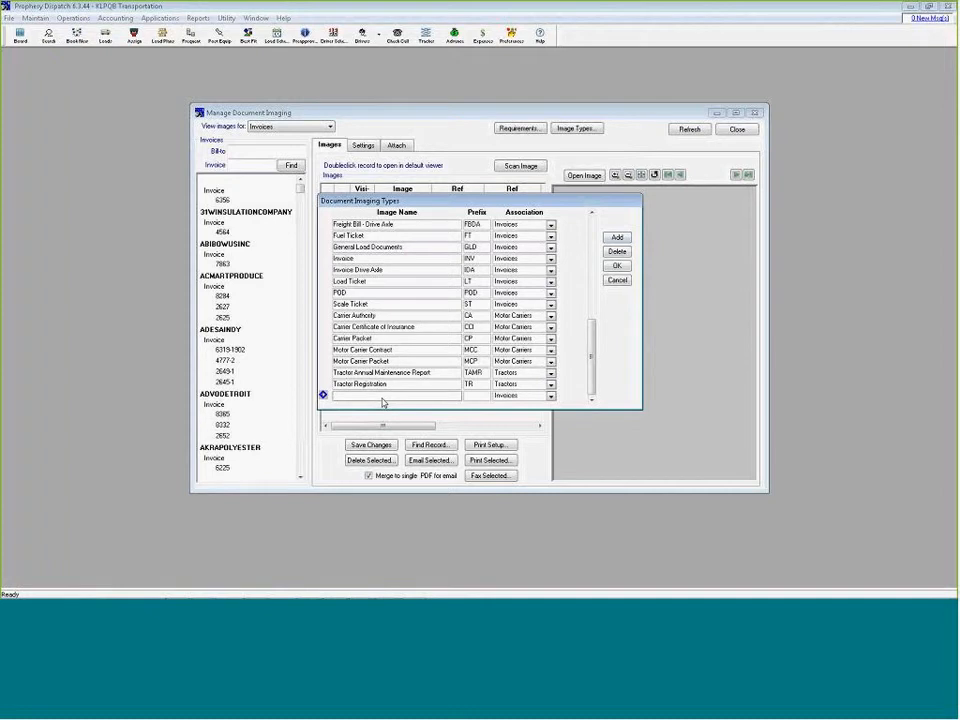
pyautogui.write('Tractor')
pyautogui.write(' Pl')
pyautogui.write('ctures')
pyautogui.press('Tab')
pyautogui.write('TP')
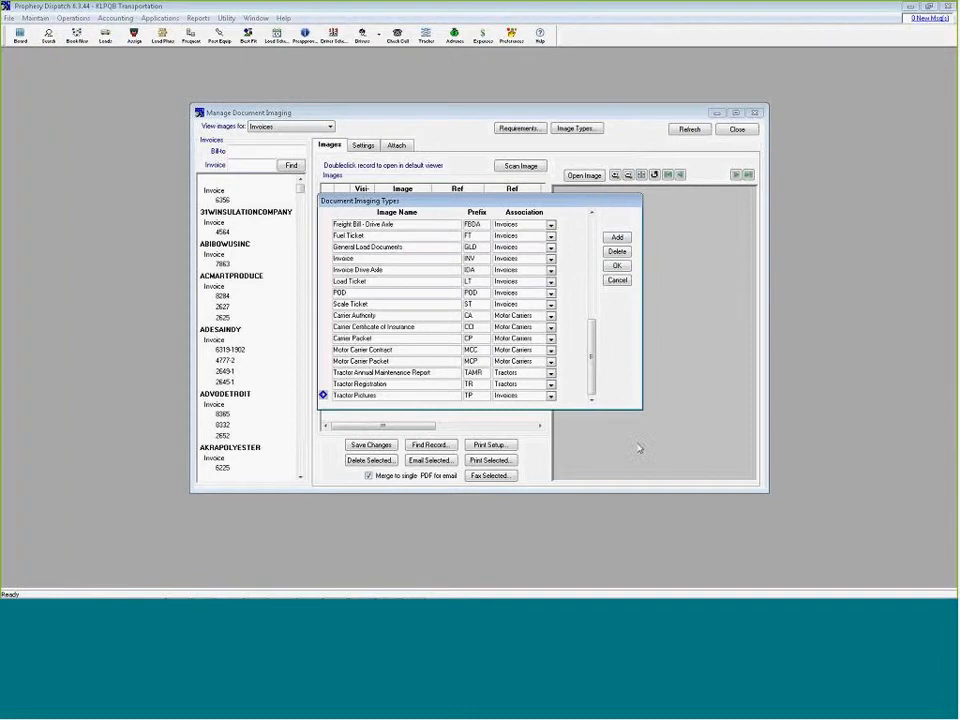
# Associate the Tractor Pictures image type with Tractors, save the image types, and minimize the document imaging window
pyautogui.click(550, 395)
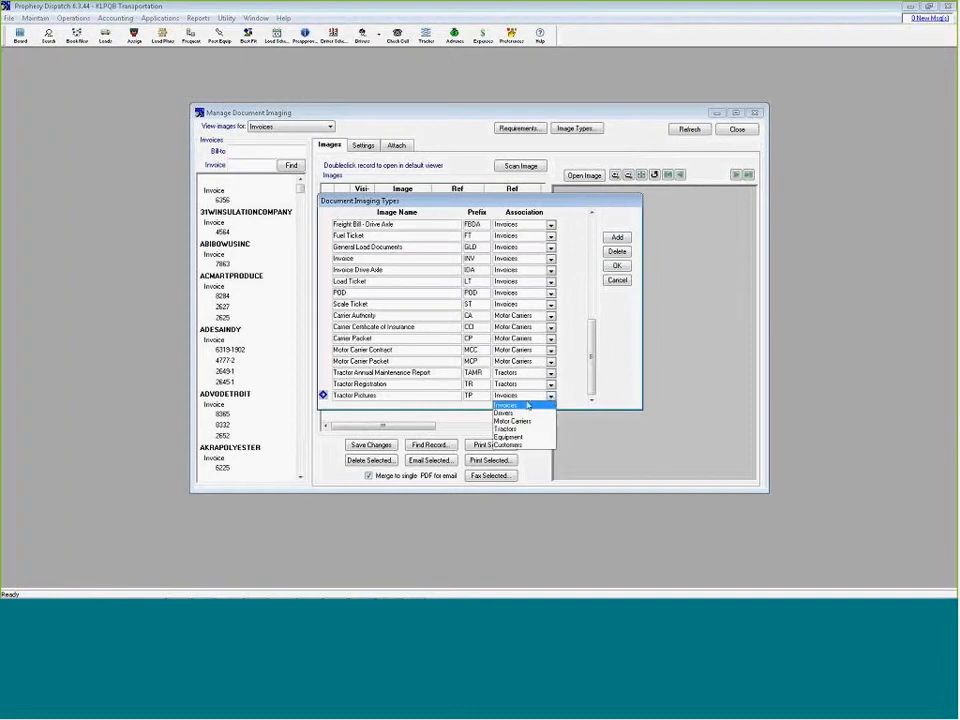
pyautogui.click(505, 428)
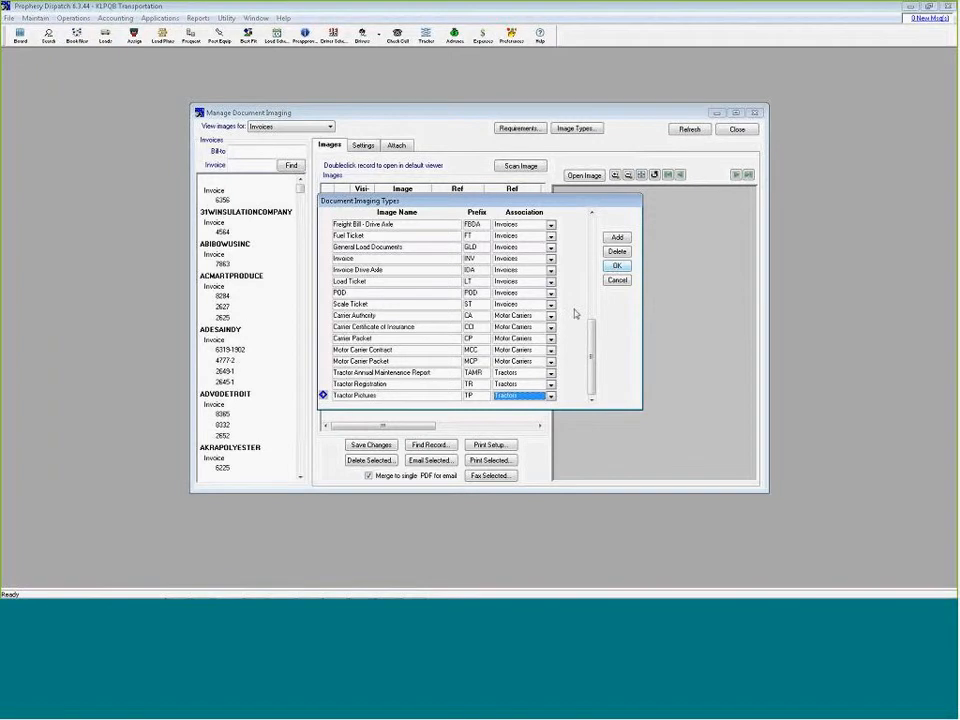
pyautogui.click(551, 396)
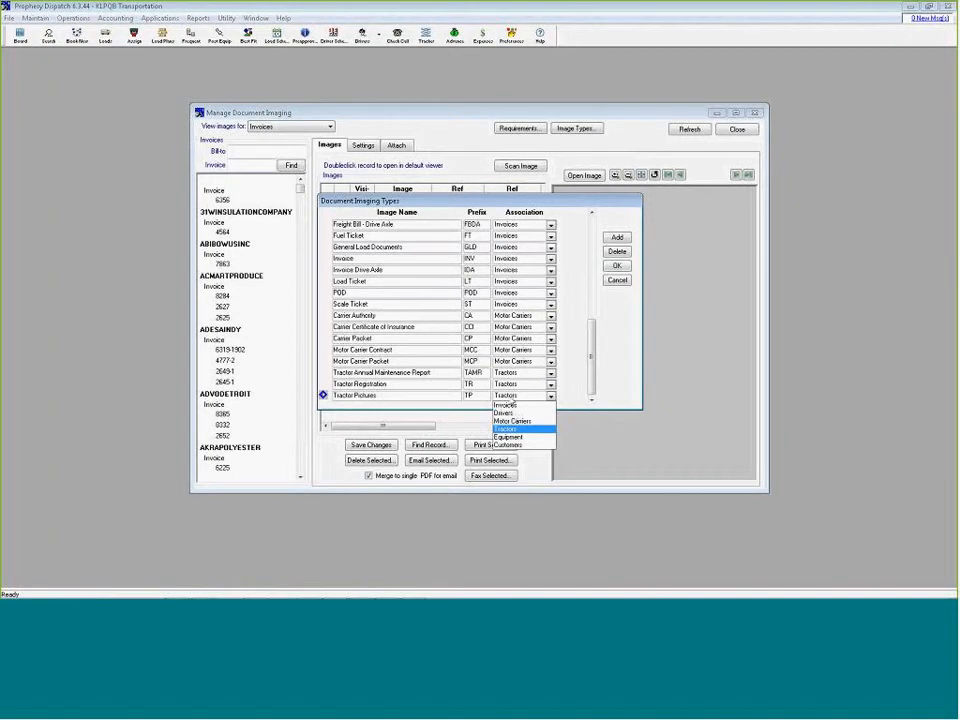
pyautogui.click(509, 397)
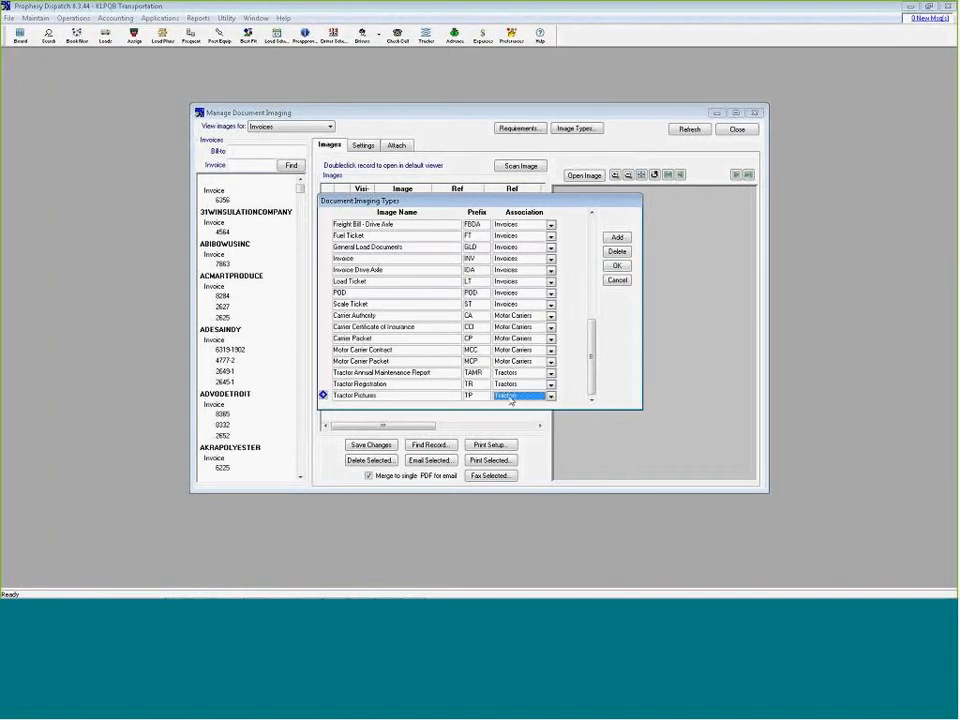
pyautogui.click(617, 265)
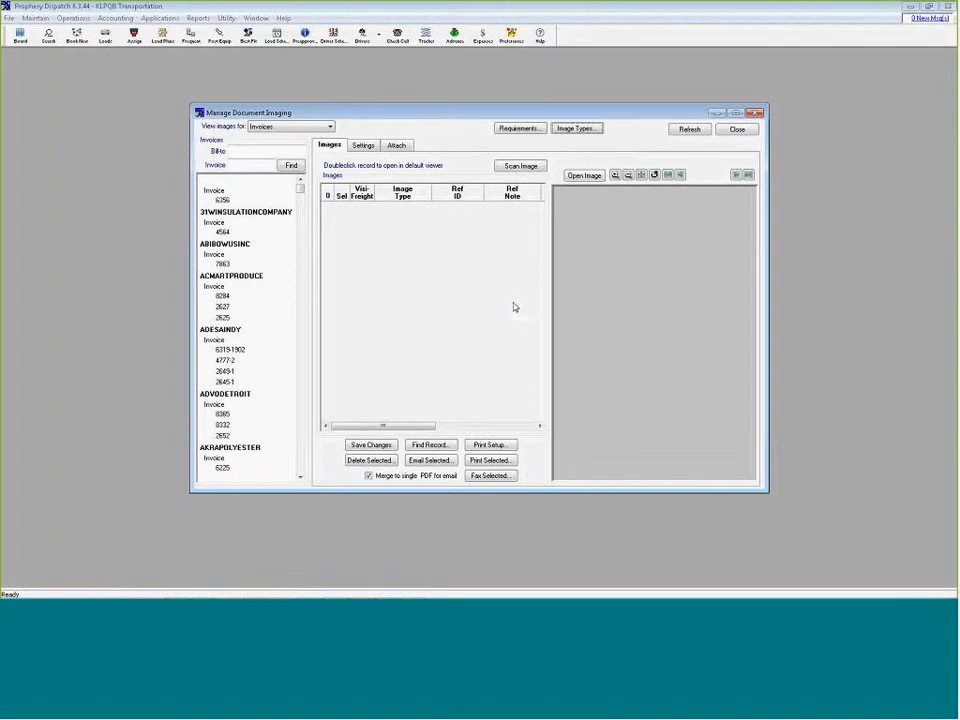
pyautogui.click(716, 114)
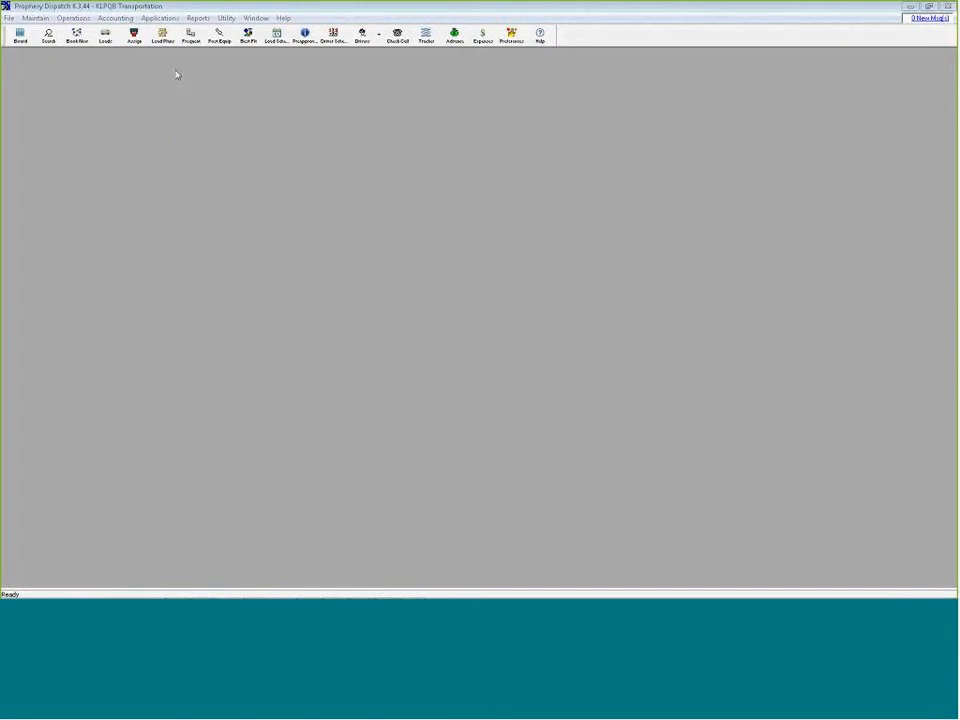
# View the driver license image attached to the displayed driver's record, and close the Drivers window
pyautogui.click(36, 18)
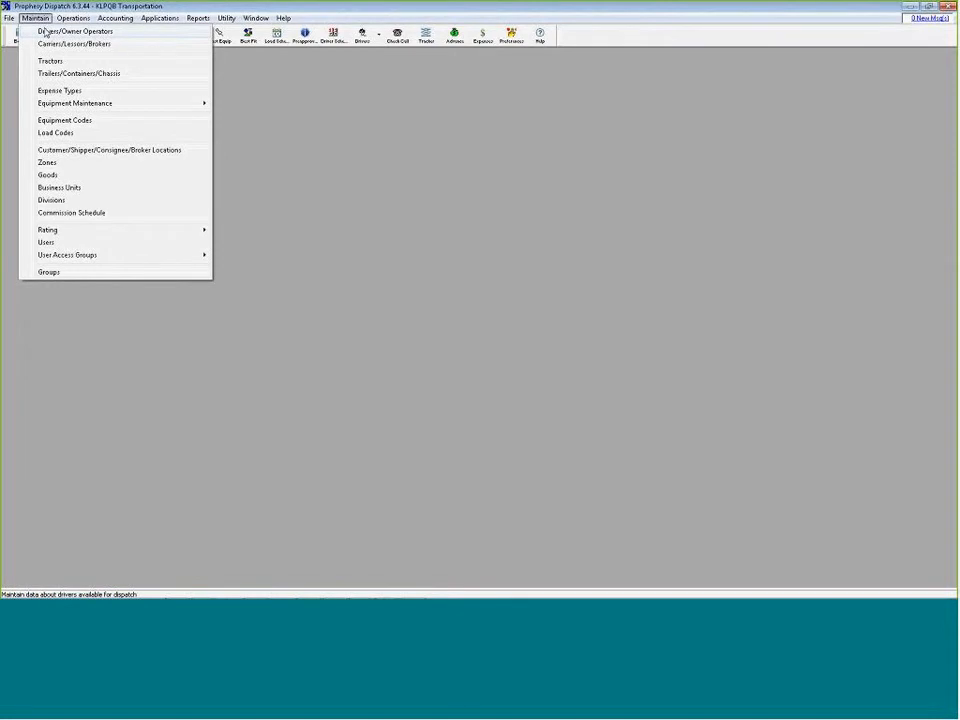
pyautogui.click(45, 32)
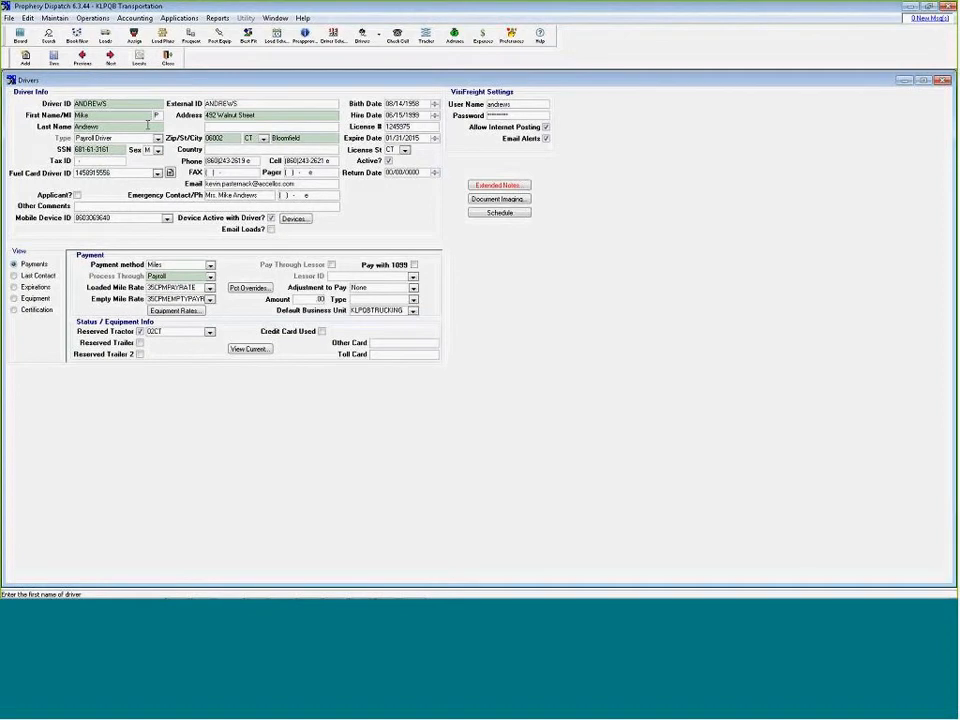
pyautogui.click(494, 200)
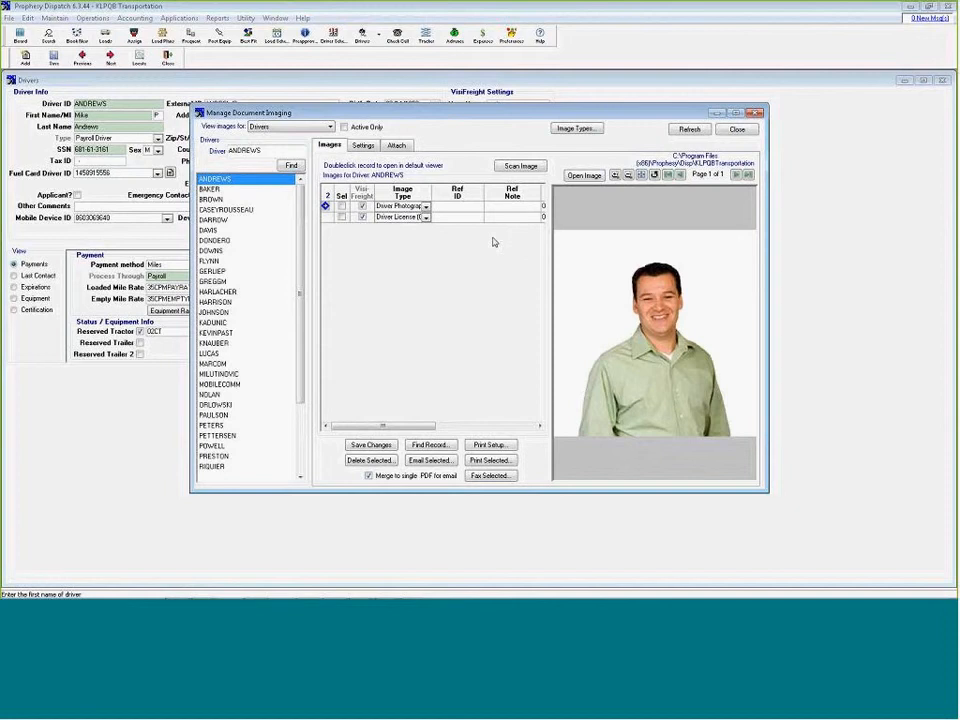
pyautogui.click(326, 217)
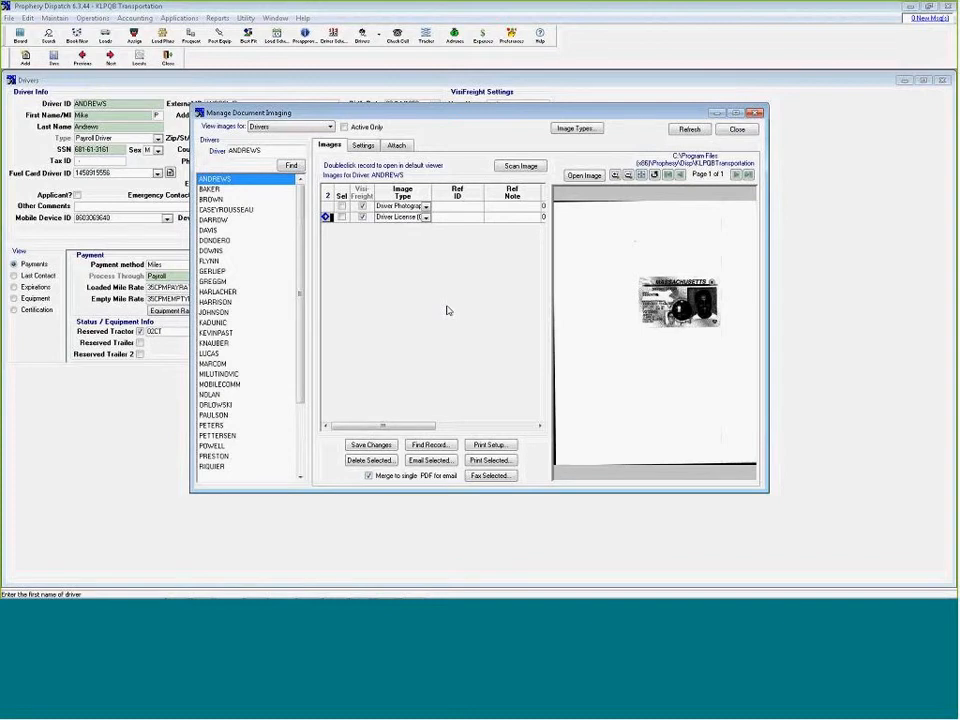
pyautogui.click(717, 116)
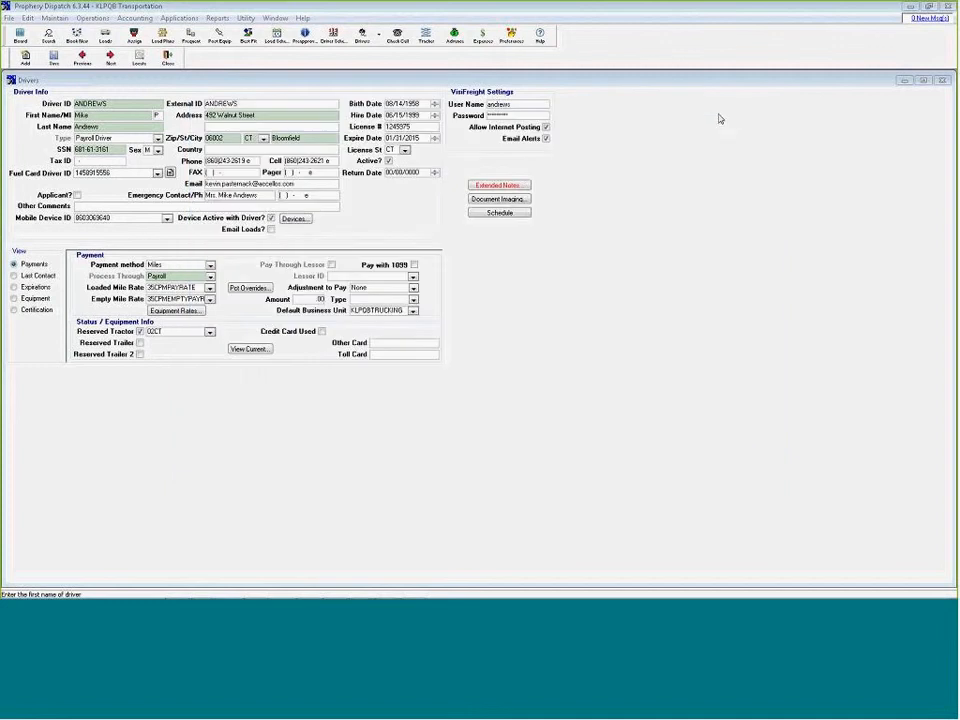
pyautogui.click(941, 81)
# Open the customer, shipper and consignee locations and locate the Albany Distribution record
pyautogui.click(35, 18)
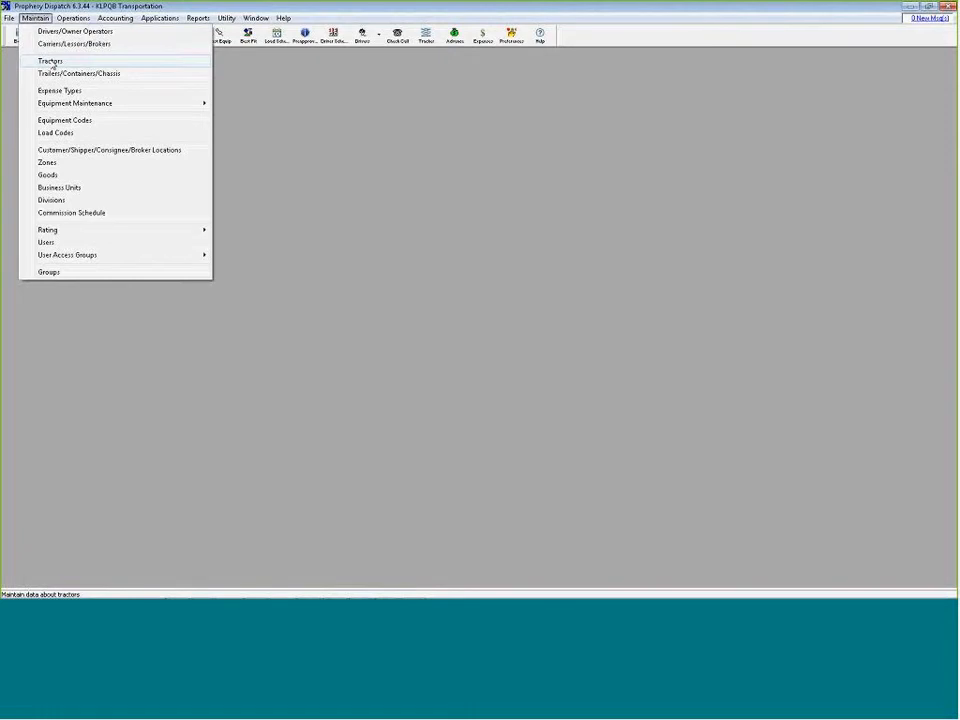
pyautogui.click(55, 152)
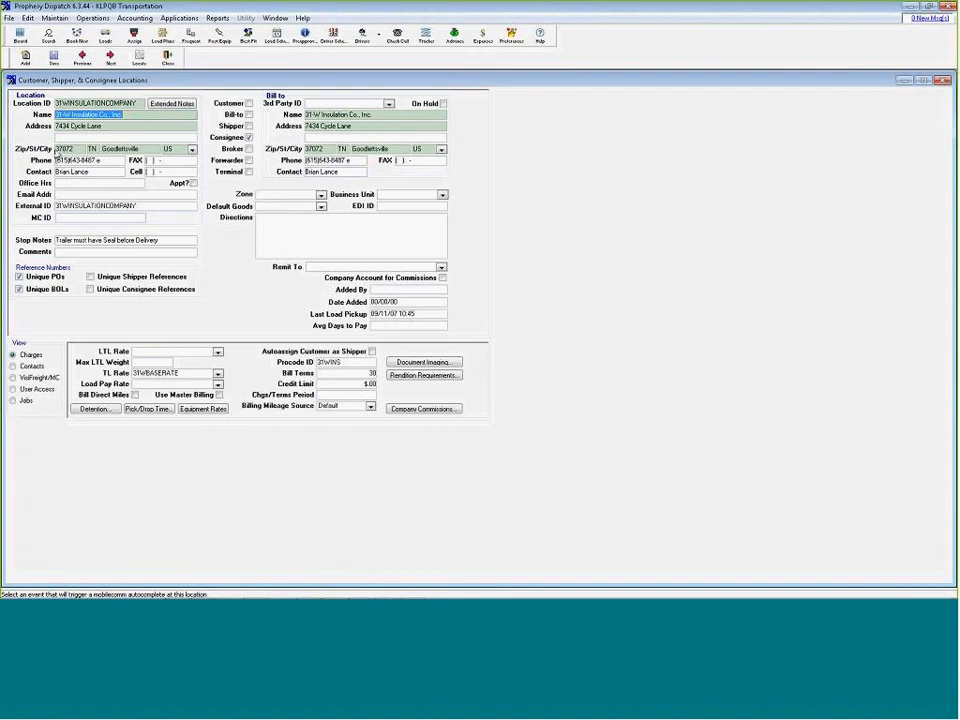
pyautogui.click(139, 57)
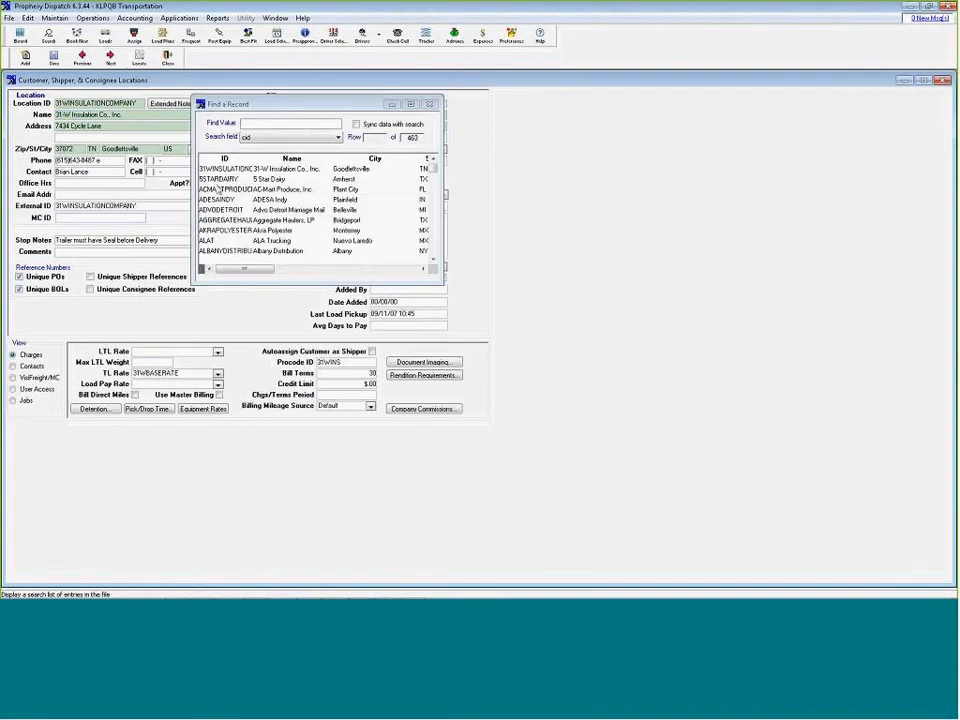
pyautogui.doubleClick(227, 250)
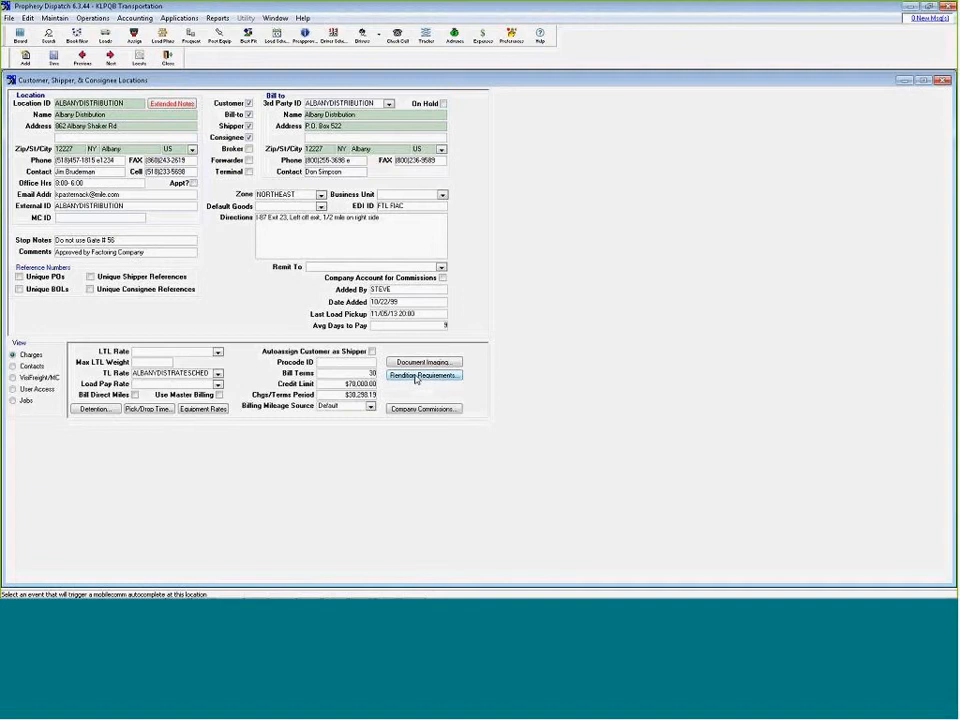
# Examine Albany Distribution's rendition billing requirements, including the Required and Upload to VisiFreight options, and close the record without saving changes
pyautogui.click(416, 377)
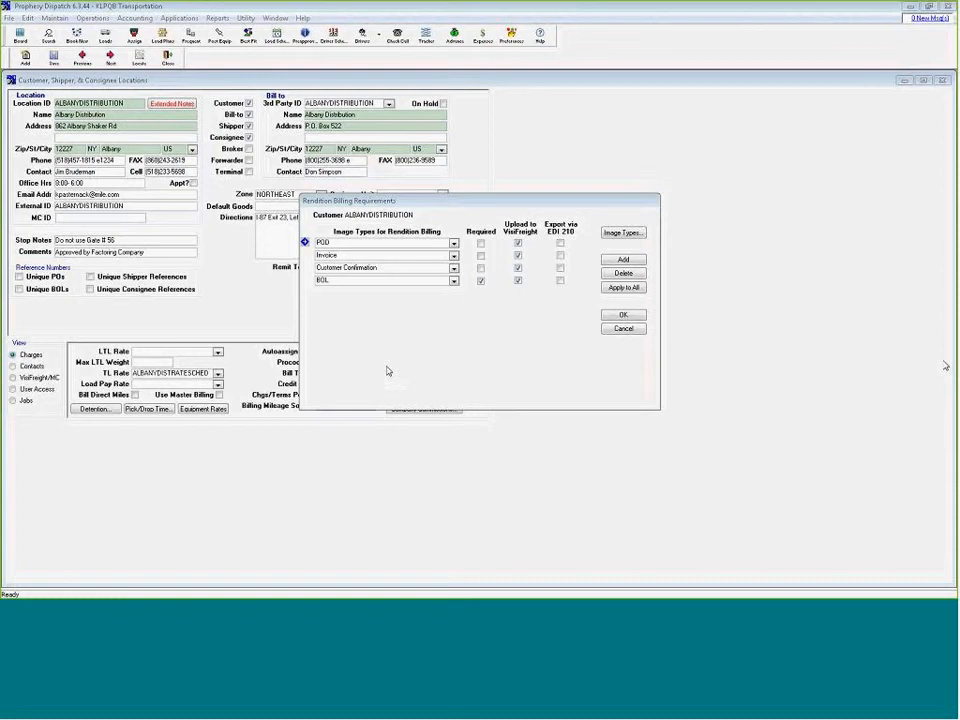
pyautogui.click(480, 280)
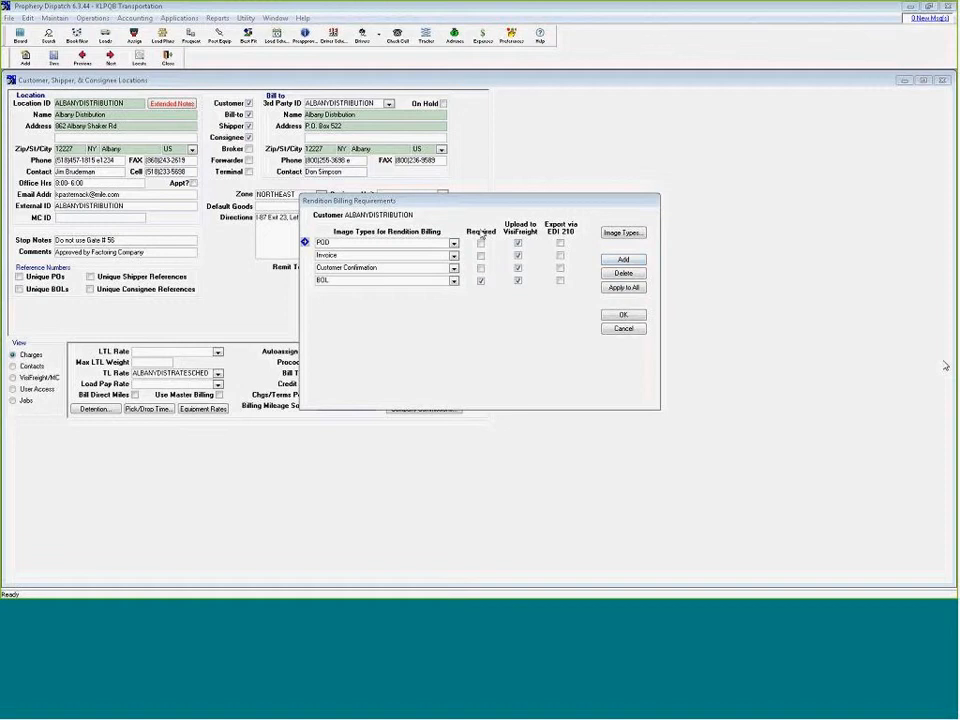
pyautogui.click(480, 280)
pyautogui.click(518, 243)
pyautogui.click(518, 243)
pyautogui.click(622, 330)
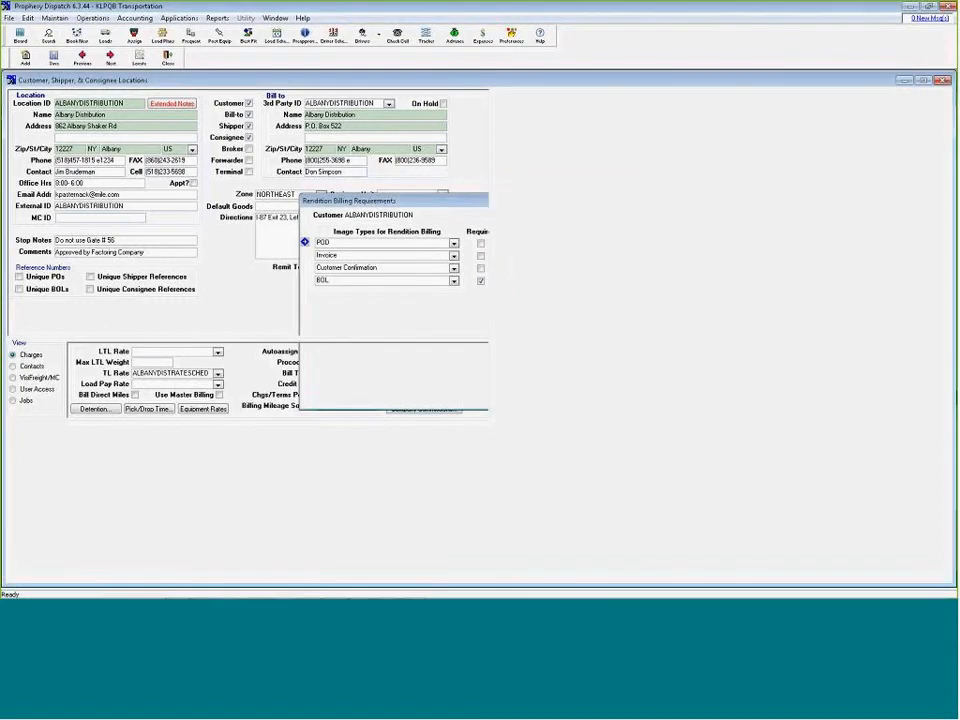
pyautogui.click(170, 56)
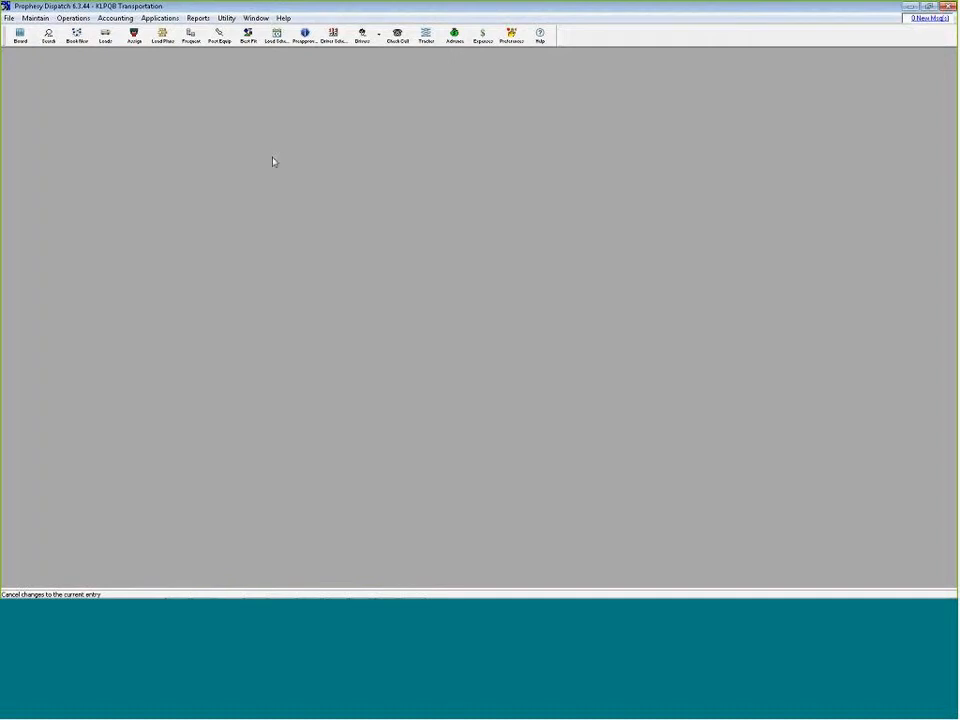
# Examine the Drive Axle image type mappings in the mobile imaging settings of the preferences, leaving without changes
pyautogui.click(510, 42)
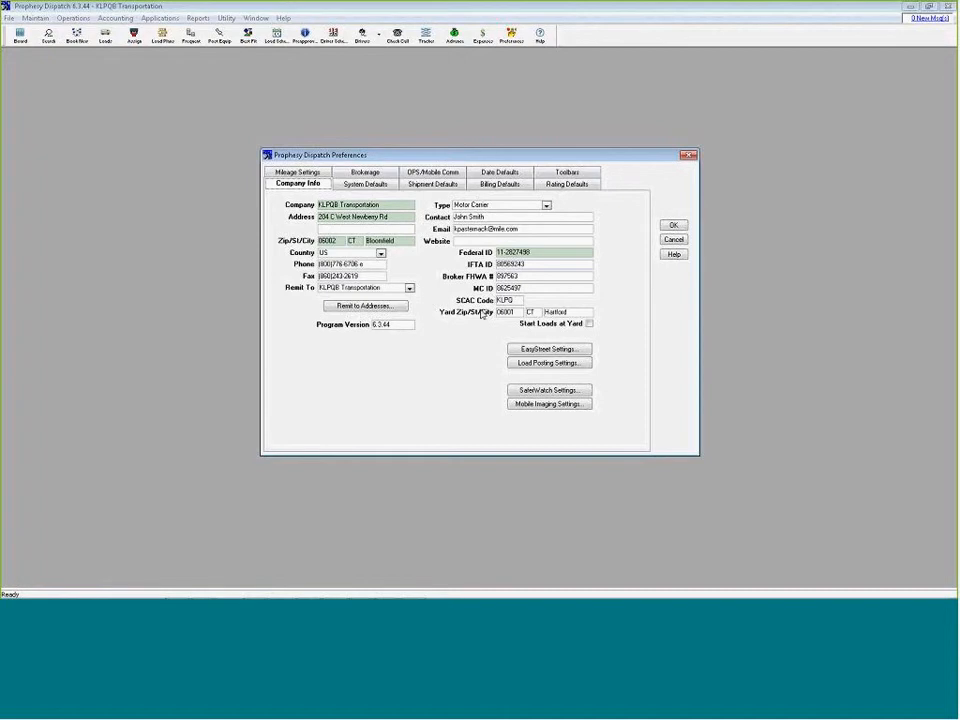
pyautogui.click(535, 404)
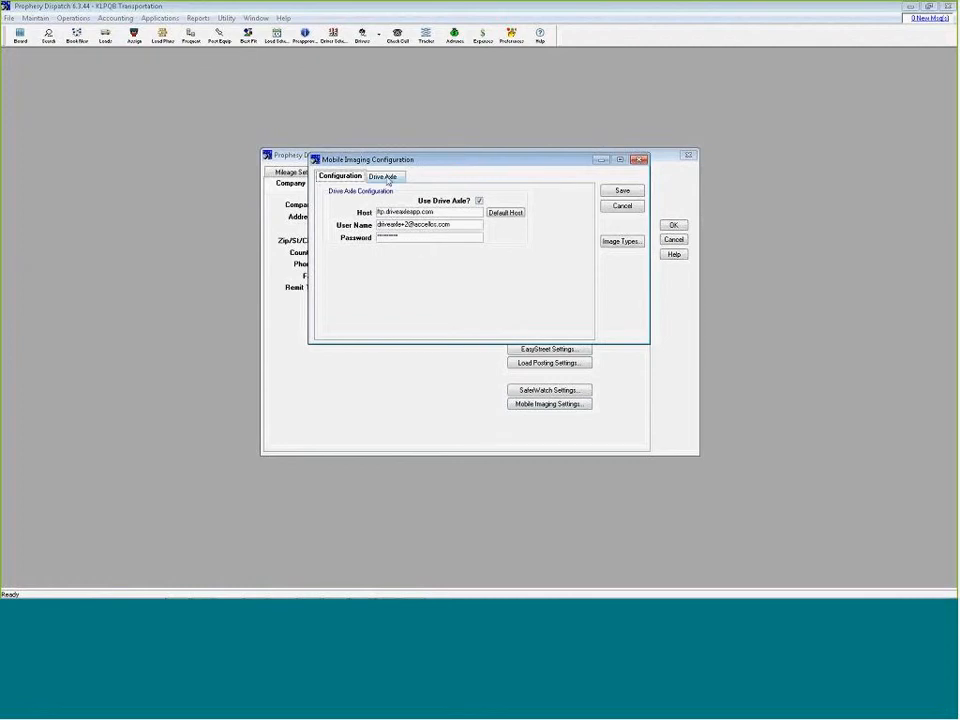
pyautogui.click(386, 177)
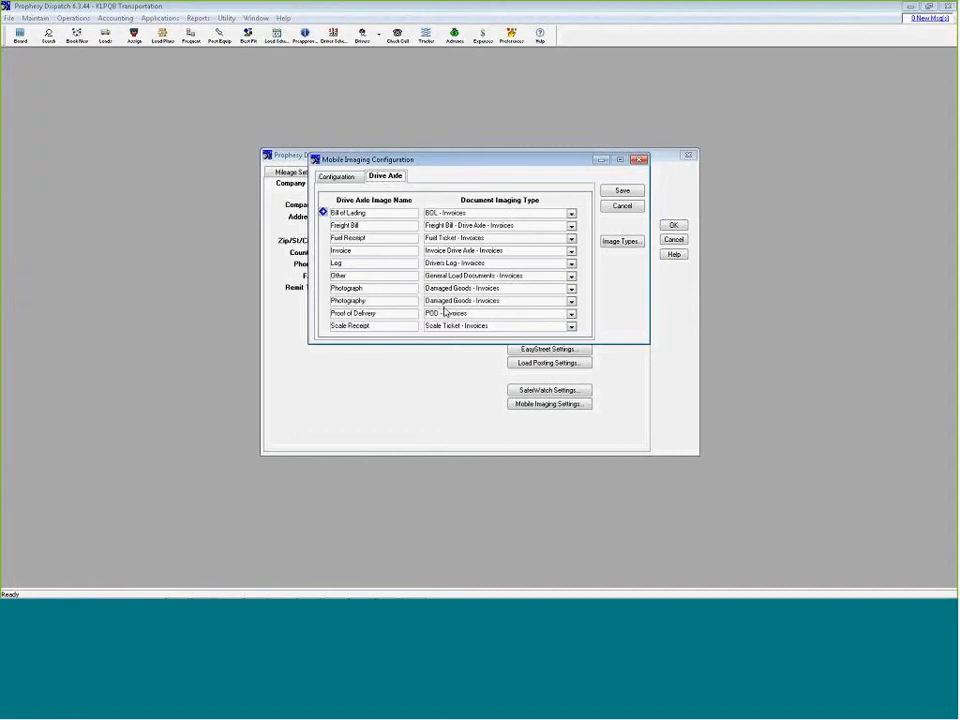
pyautogui.click(621, 207)
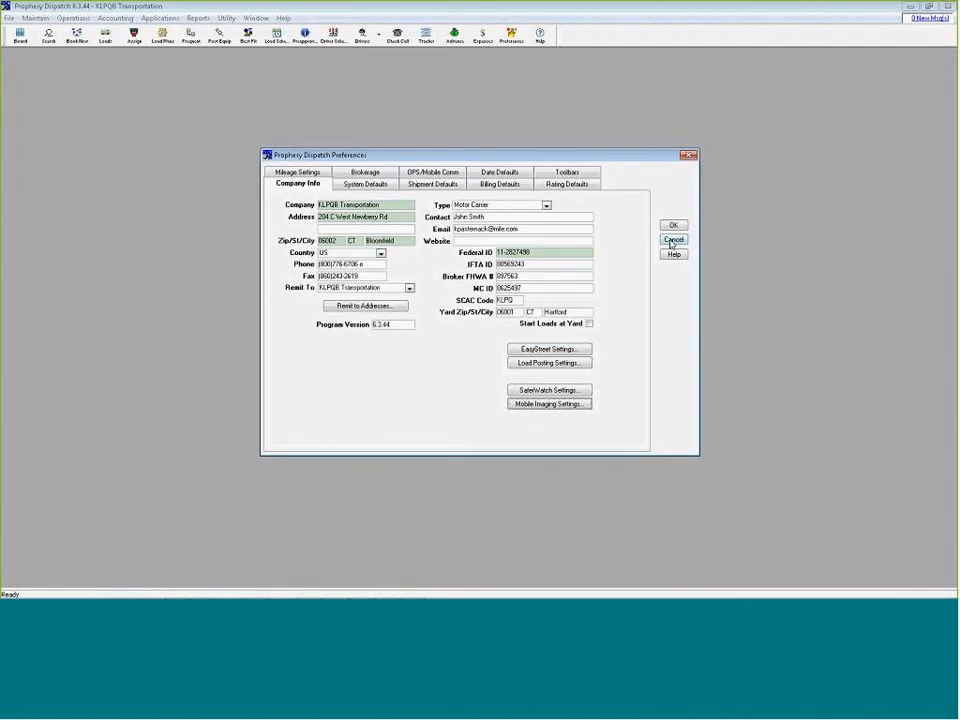
pyautogui.click(673, 241)
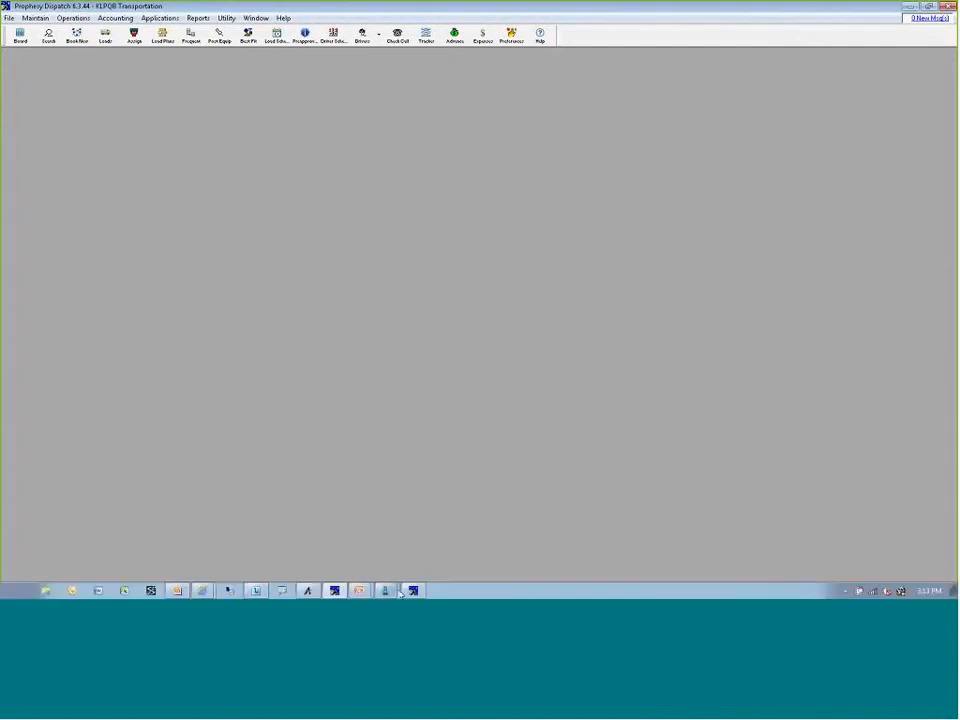
# Switch to the ADR6350 phone mirror showing the Drive Axle app and reposition its window
pyautogui.click(385, 591)
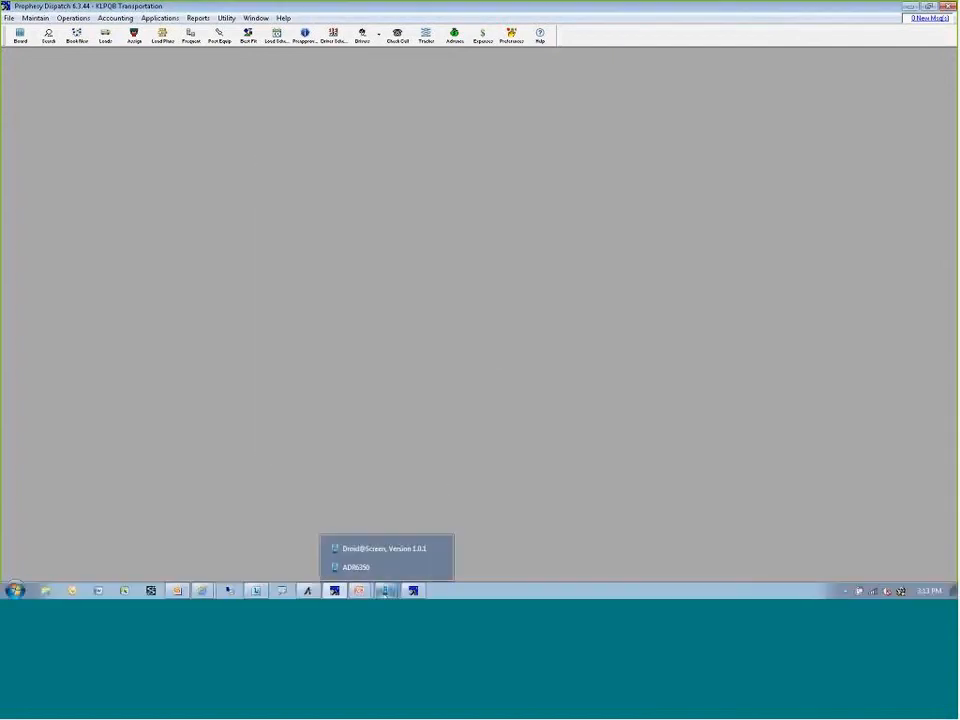
pyautogui.click(366, 567)
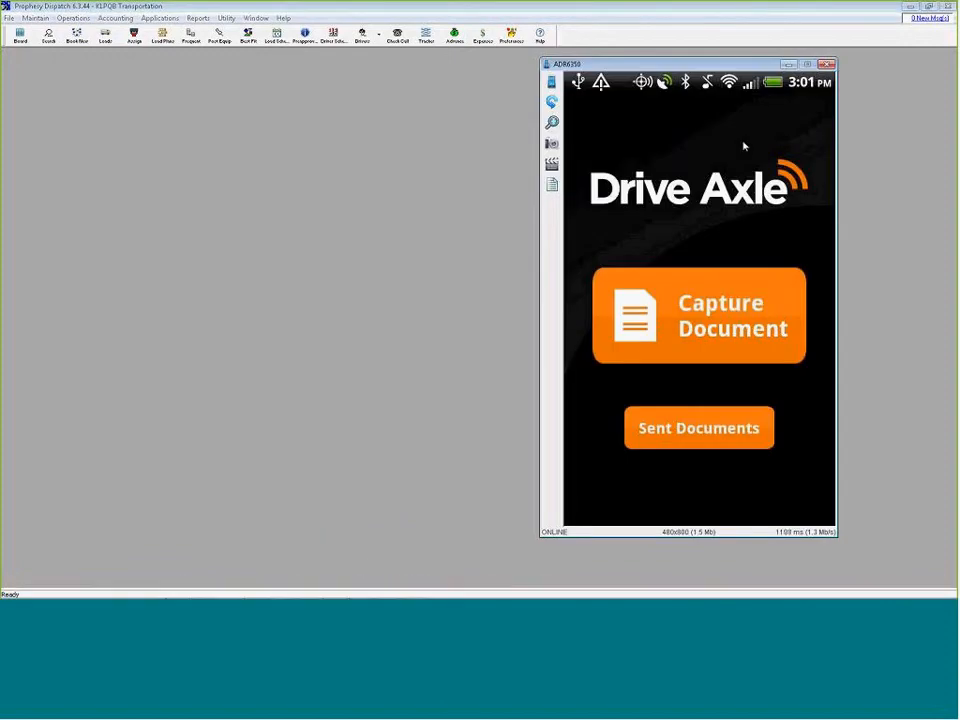
pyautogui.moveTo(710, 65); pyautogui.dragTo(627, 62)
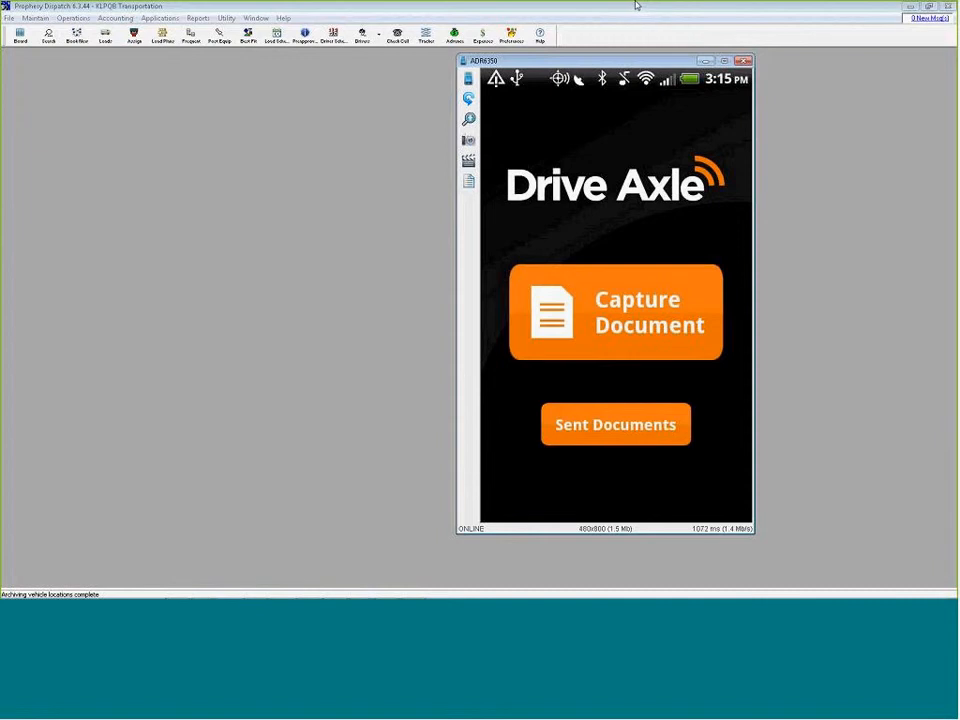
# Switch from the phone mirror back to the Manage Document Imaging window and examine its imaging settings, including the default temporary image location
pyautogui.click(705, 62)
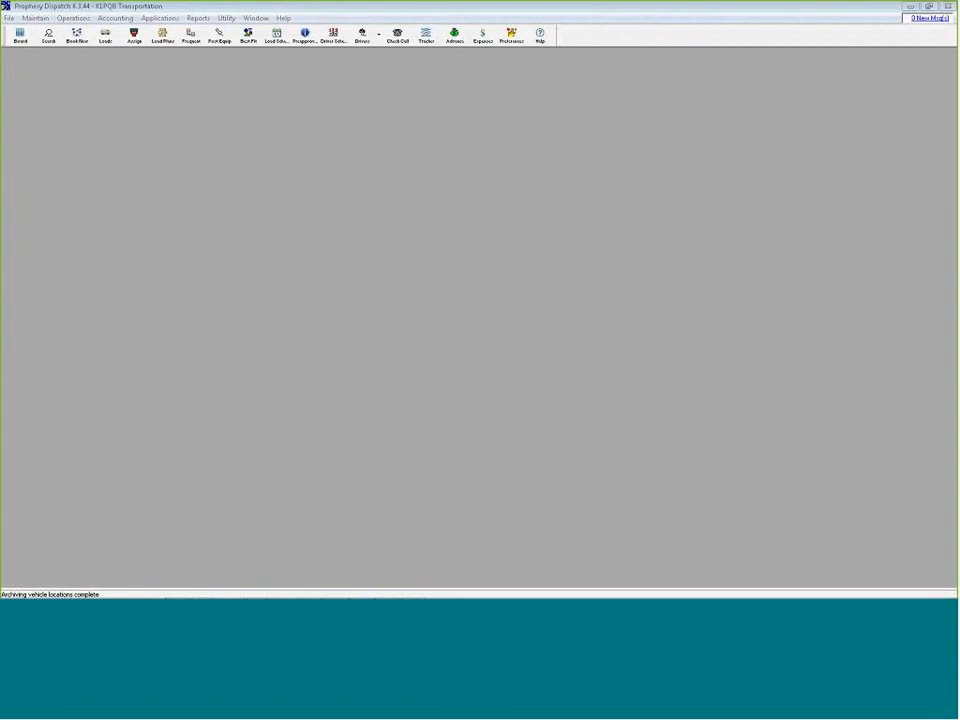
pyautogui.click(414, 591)
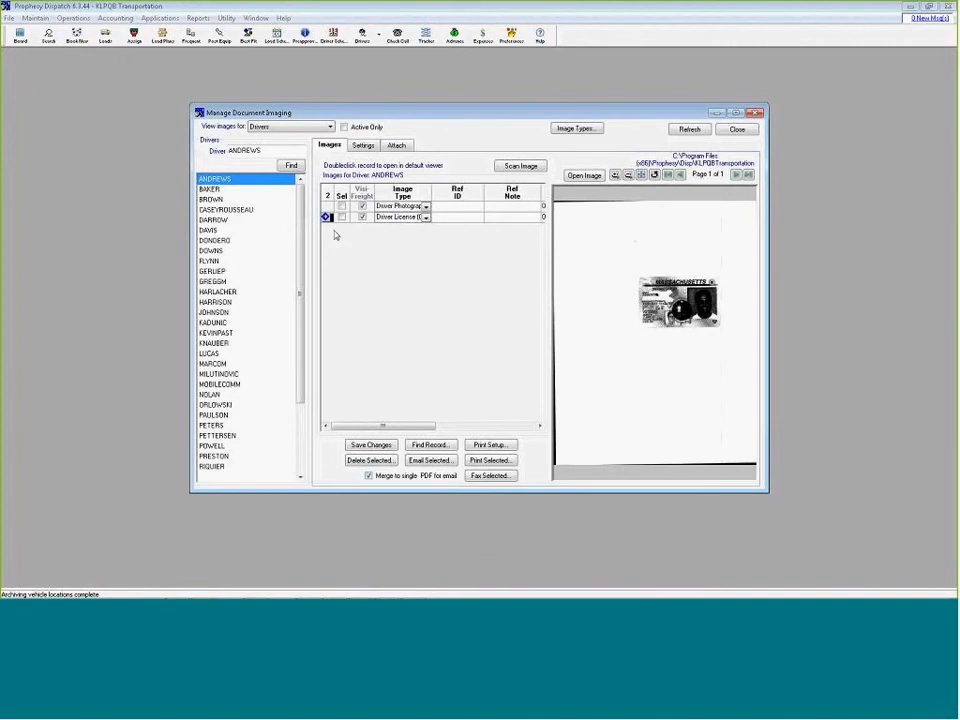
pyautogui.click(363, 145)
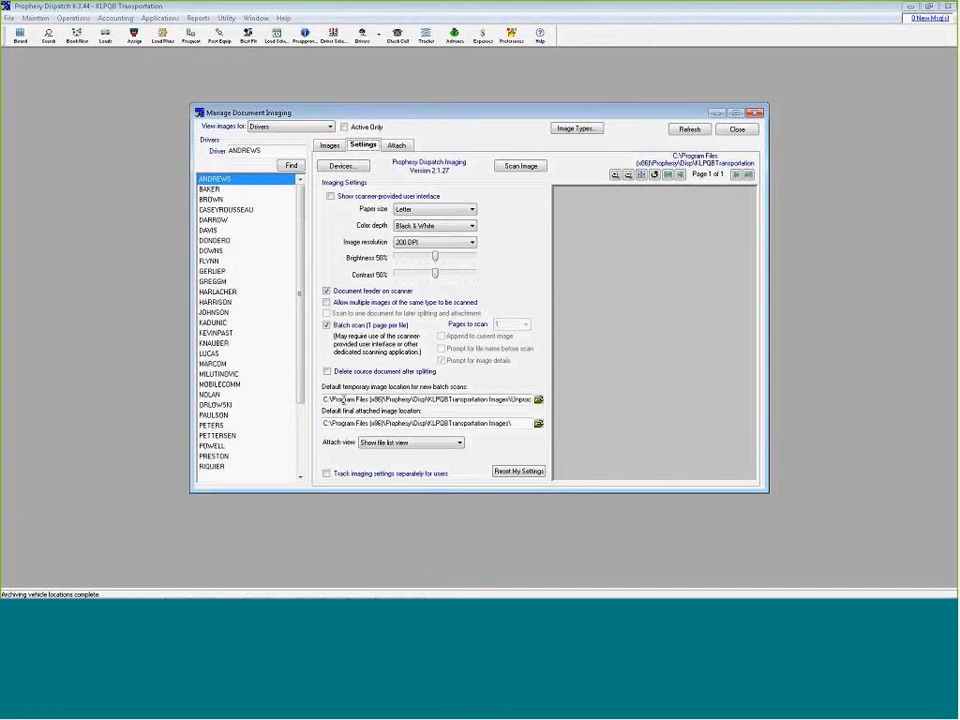
pyautogui.moveTo(330, 399); pyautogui.dragTo(518, 399)
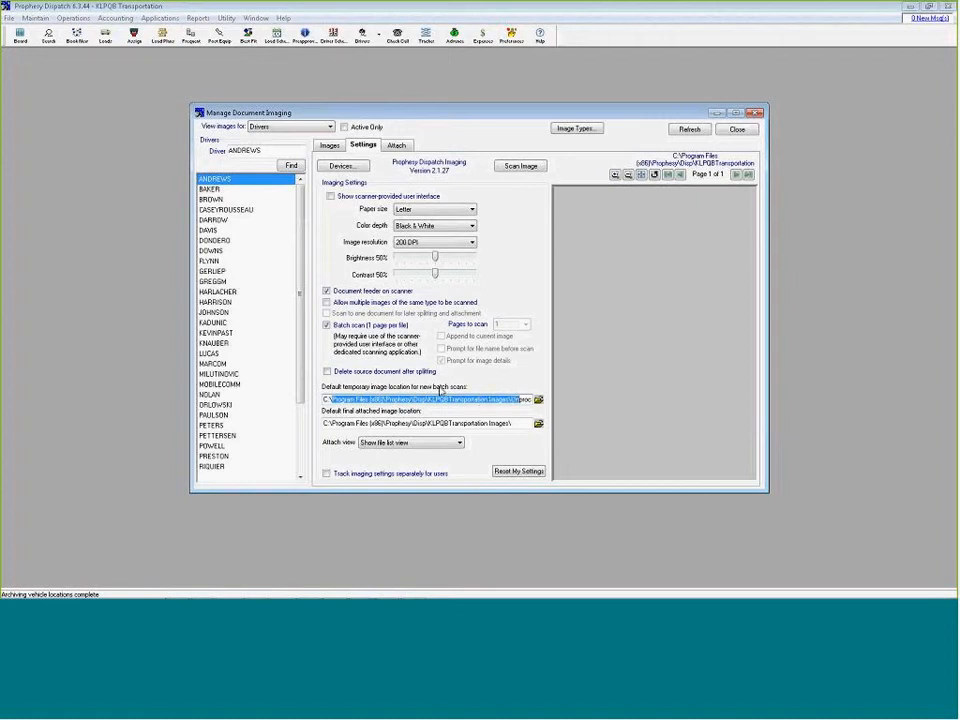
pyautogui.click(430, 371)
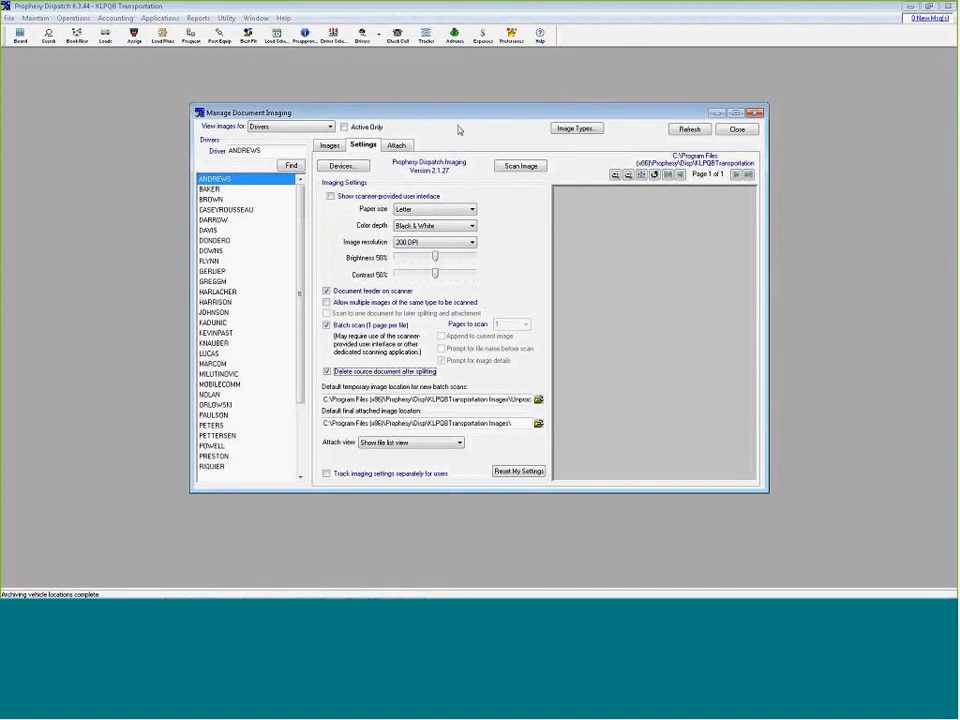
pyautogui.moveTo(455, 107); pyautogui.dragTo(453, 93)
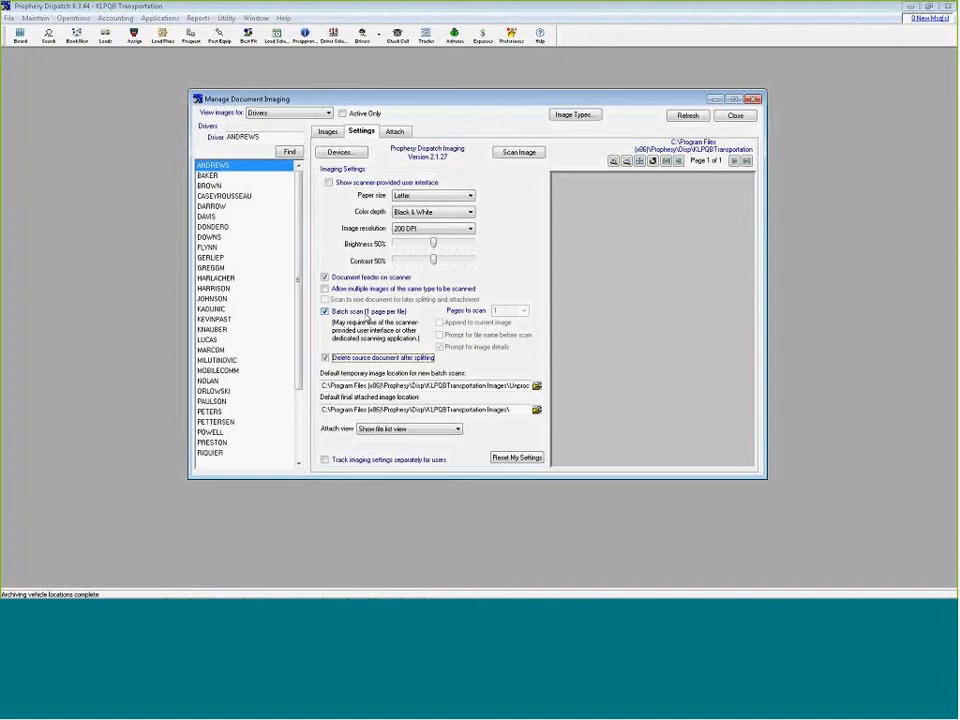
pyautogui.click(346, 360)
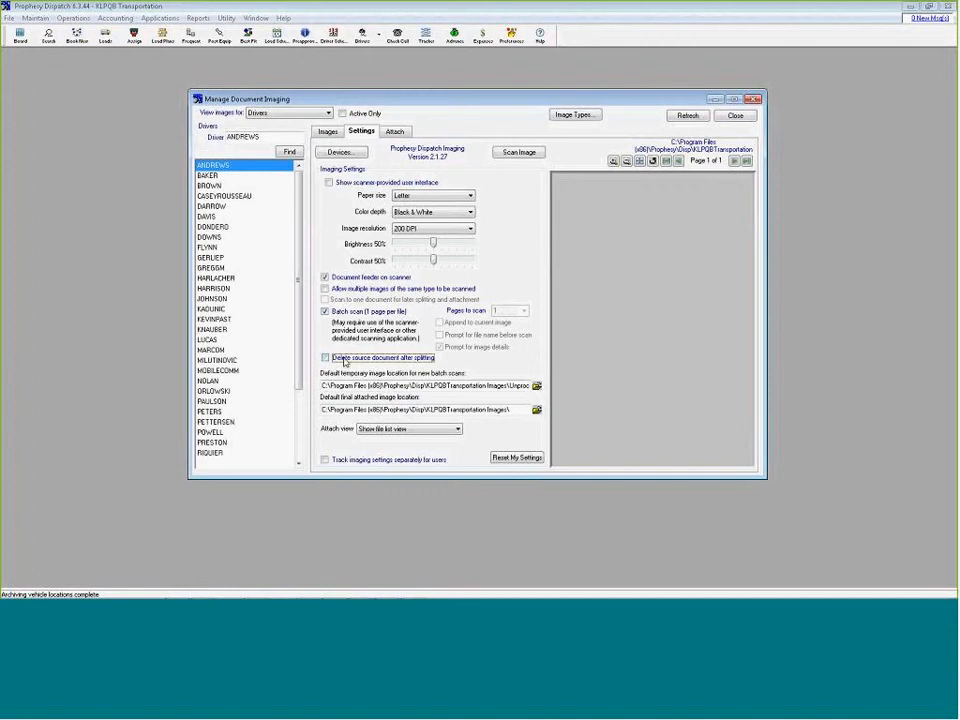
# Batch-scan the documents in the feeder and list the unprocessed scans available for attachment
pyautogui.click(517, 152)
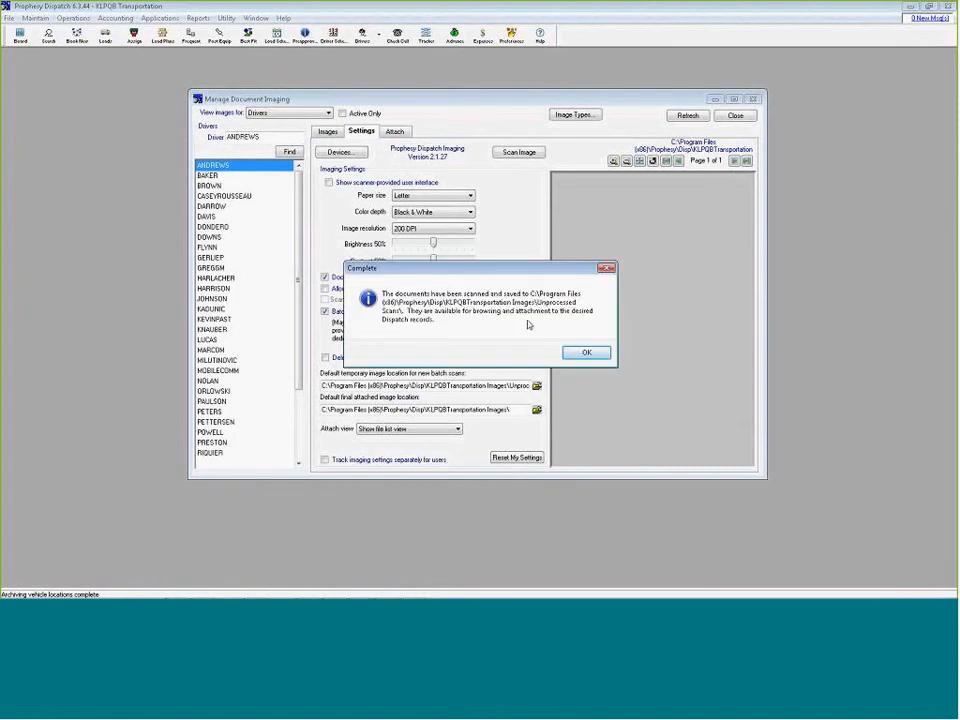
pyautogui.click(588, 354)
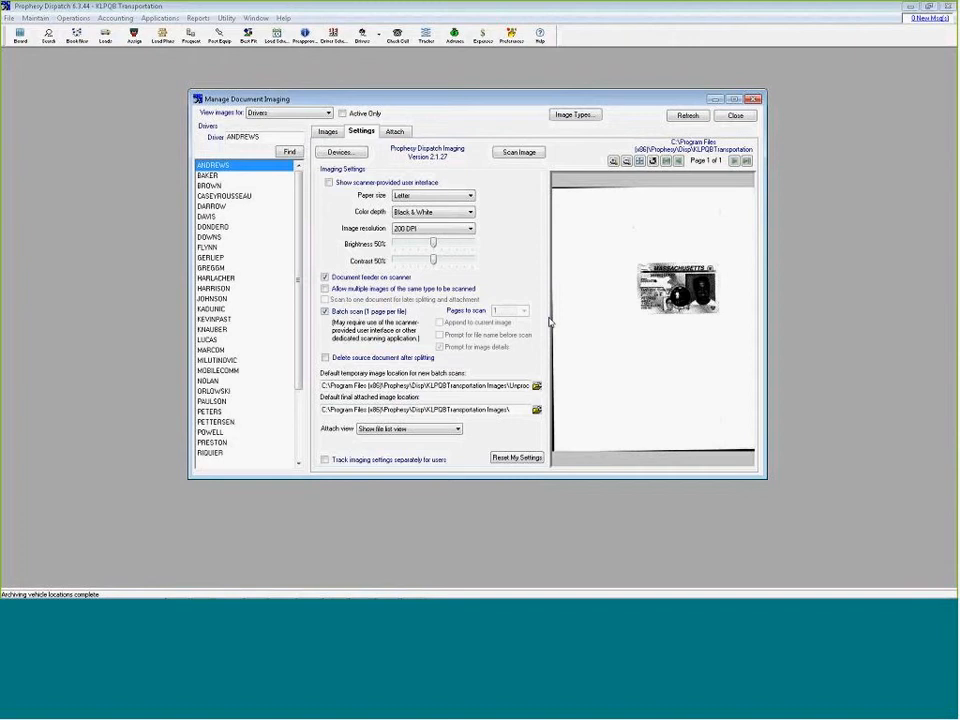
pyautogui.click(328, 132)
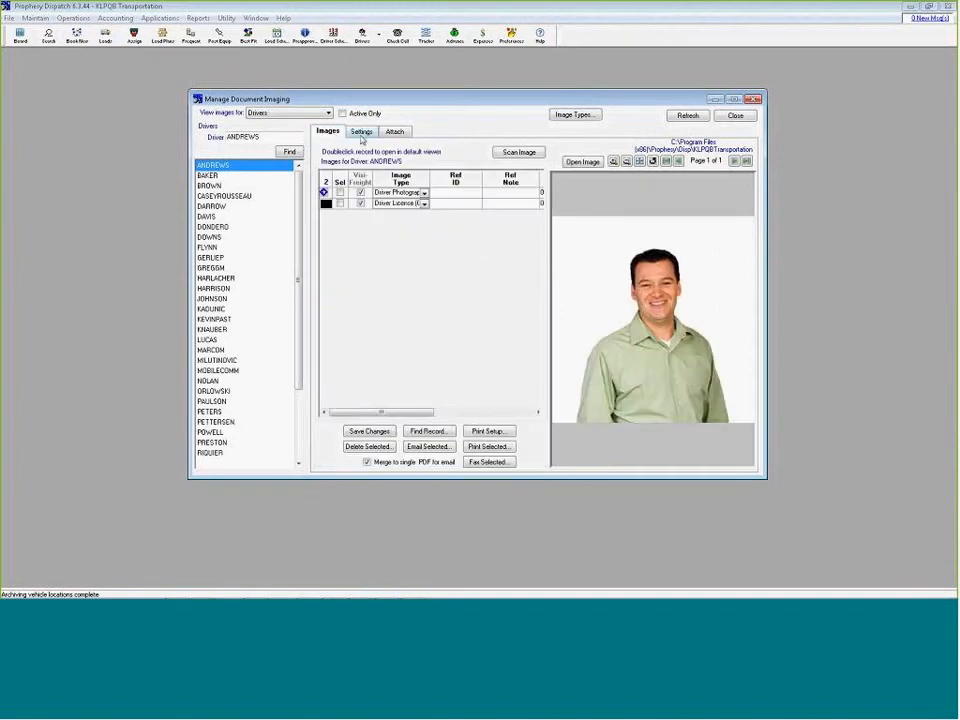
pyautogui.click(395, 131)
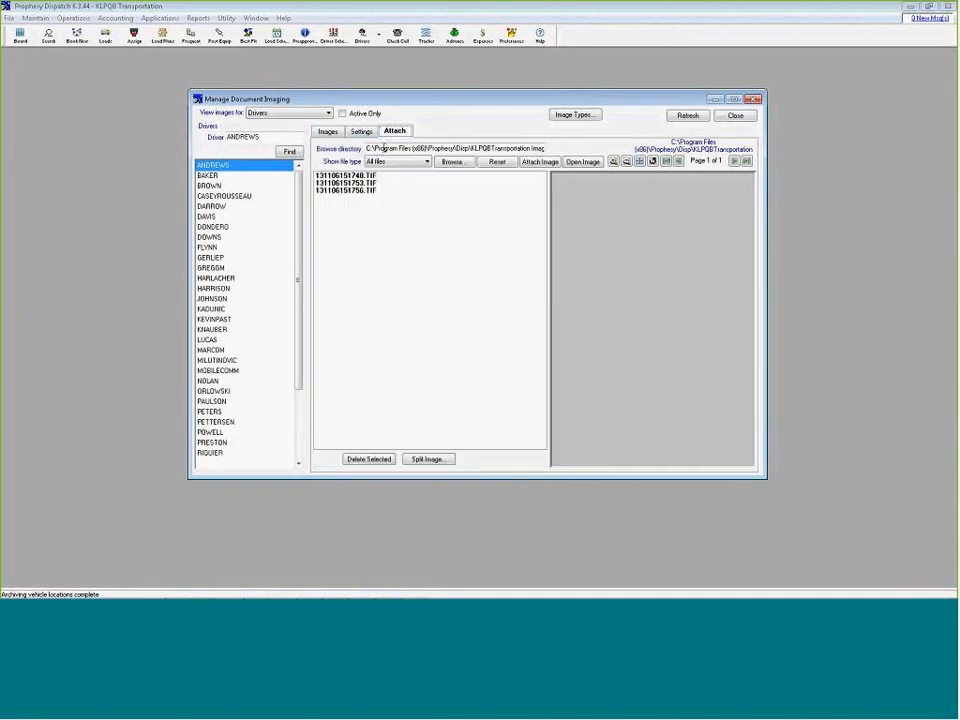
# Preview scan 131106151748.TIF at enlarged size and read the Pro number on the bill of lading
pyautogui.click(356, 176)
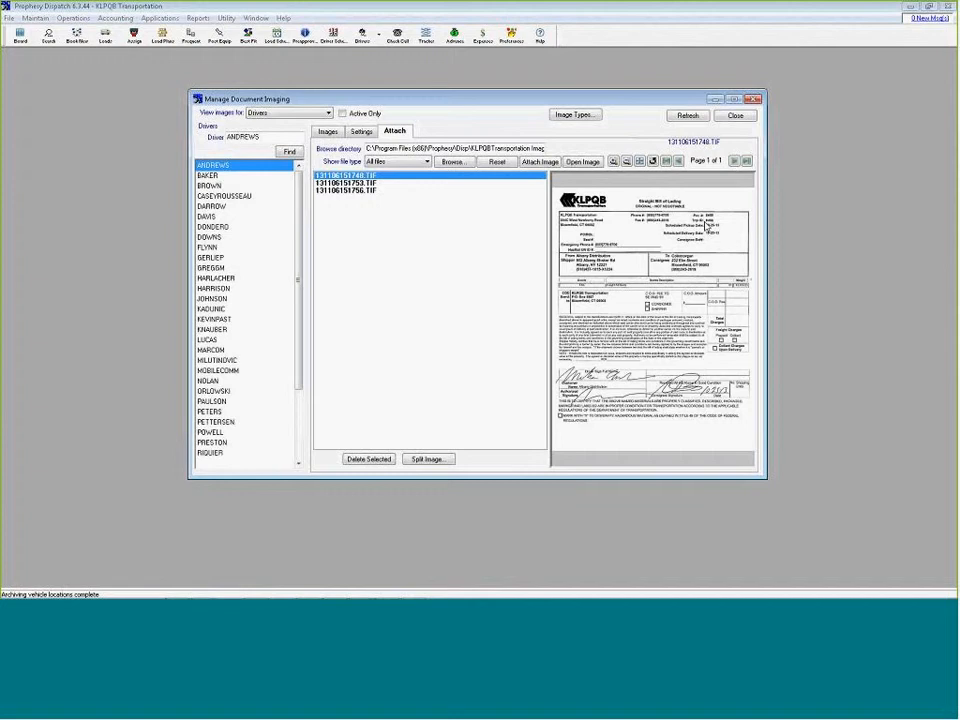
pyautogui.click(614, 160)
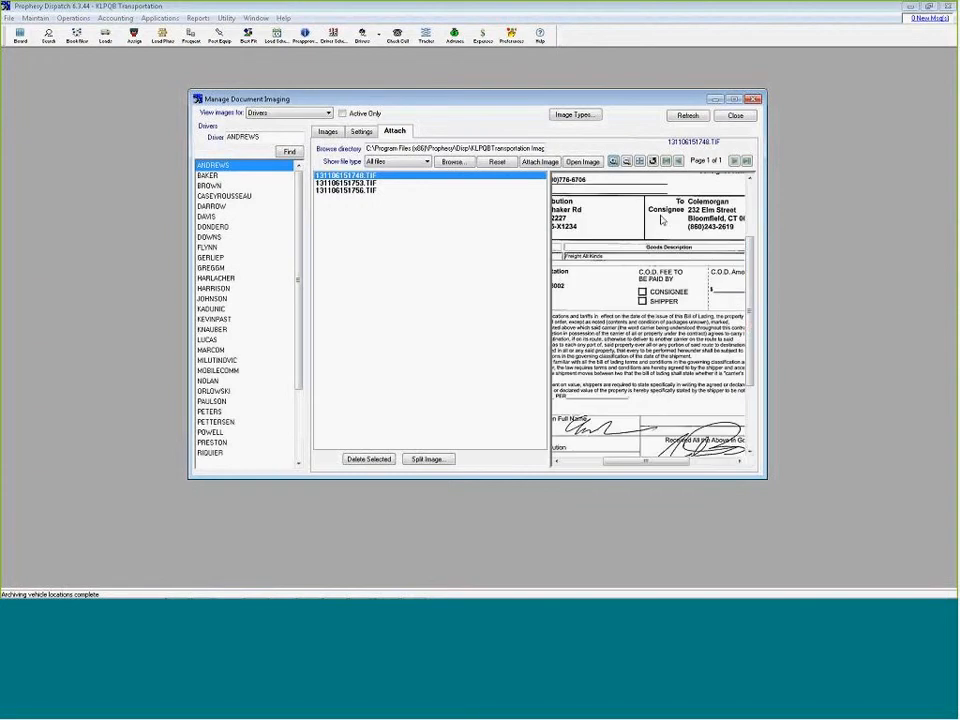
pyautogui.moveTo(750, 322); pyautogui.dragTo(749, 210)
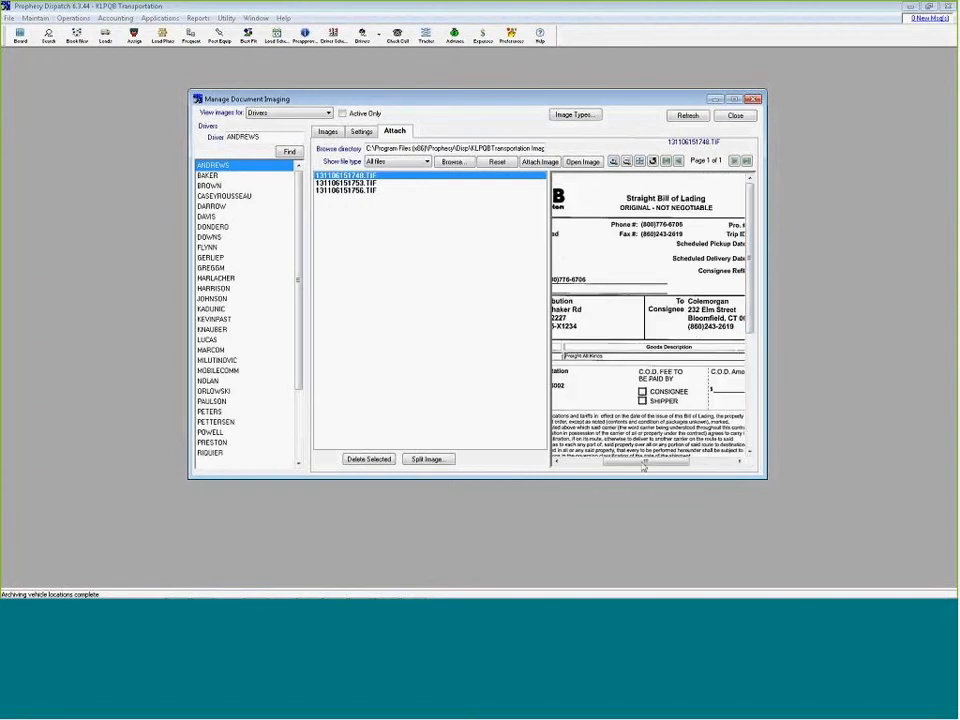
pyautogui.moveTo(643, 465); pyautogui.dragTo(690, 463)
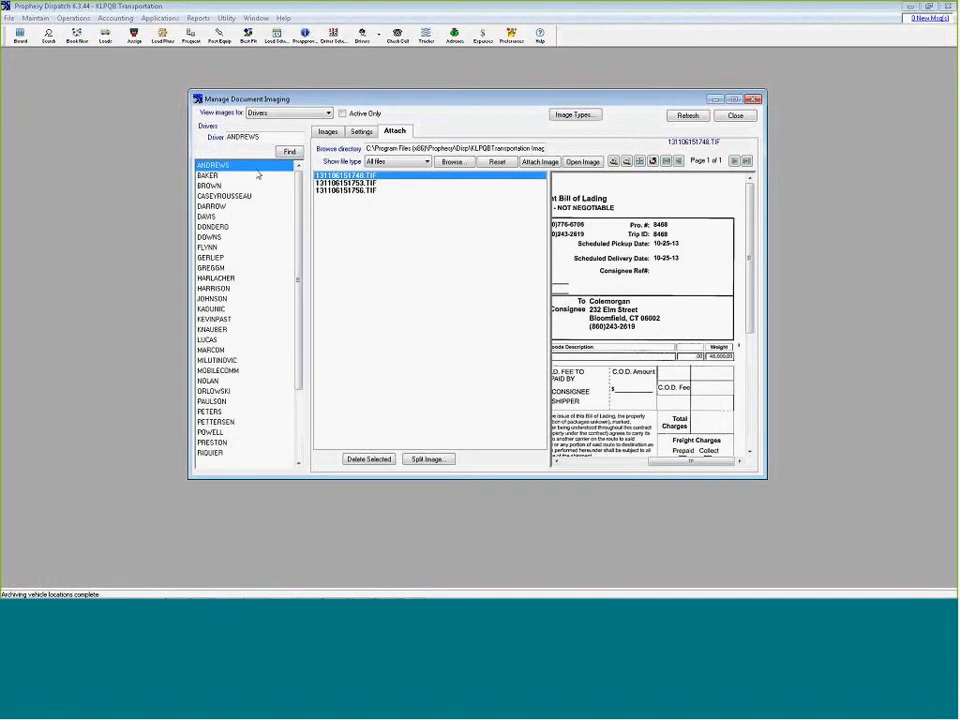
# Switch the imaging view from drivers to invoices and locate invoice 8468
pyautogui.click(285, 116)
pyautogui.click(275, 123)
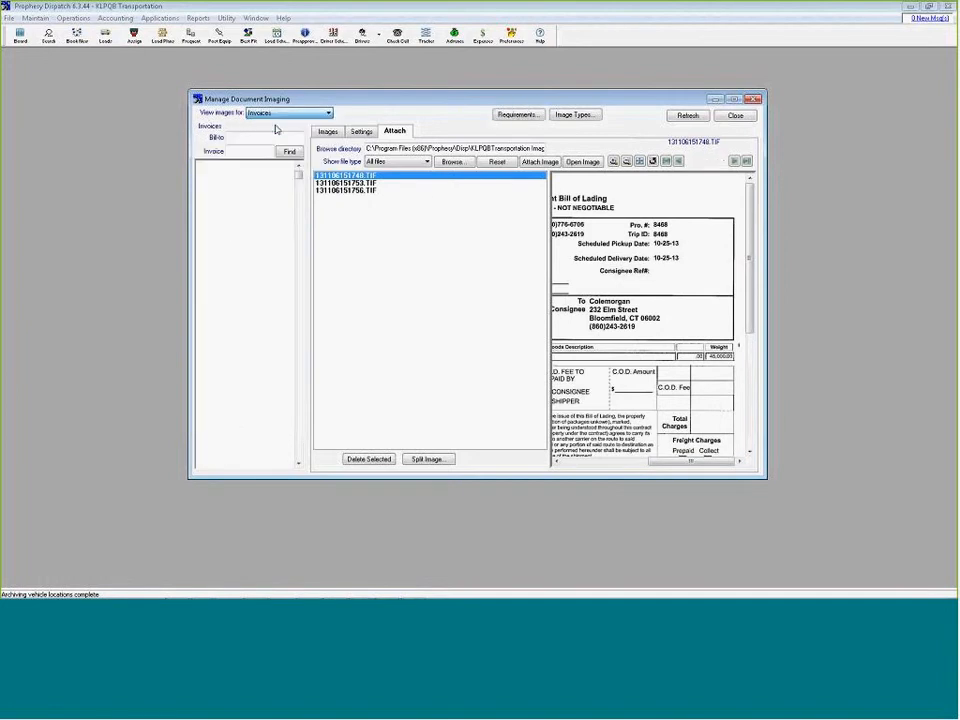
pyautogui.click(243, 149)
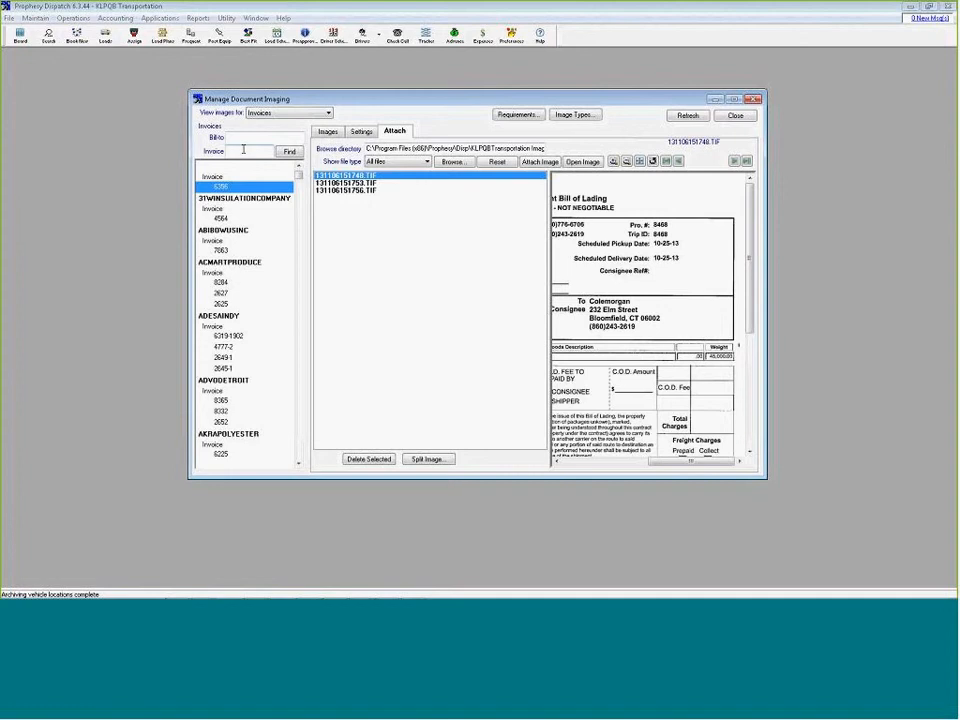
pyautogui.write('8468')
pyautogui.press('Return')
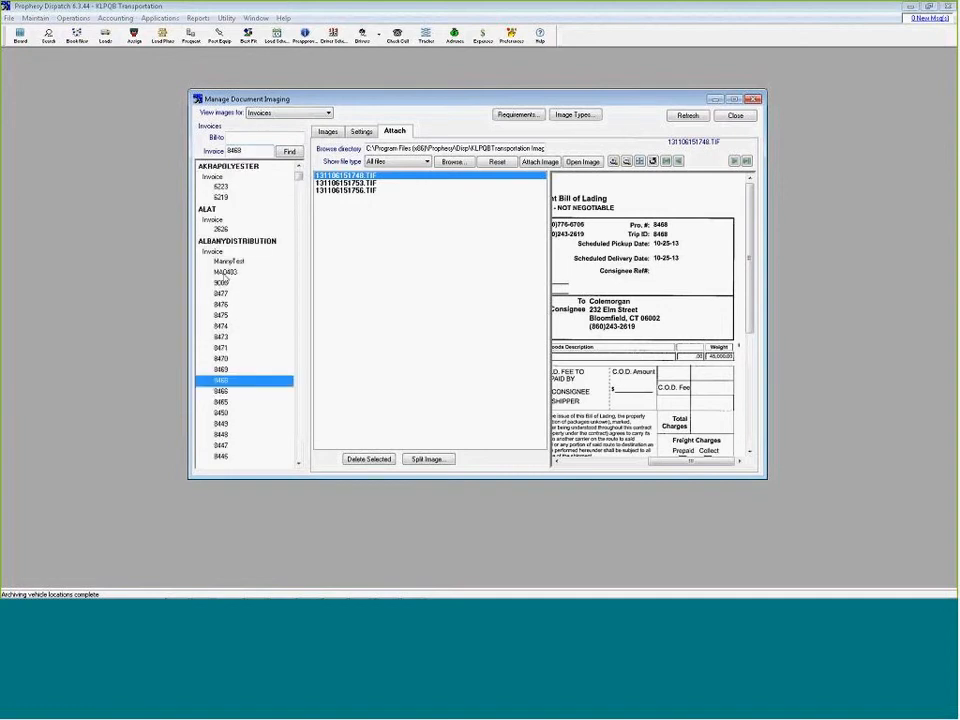
# Attach scan 131106151748.TIF to invoice 8468 with the image type BOL
pyautogui.click(381, 177)
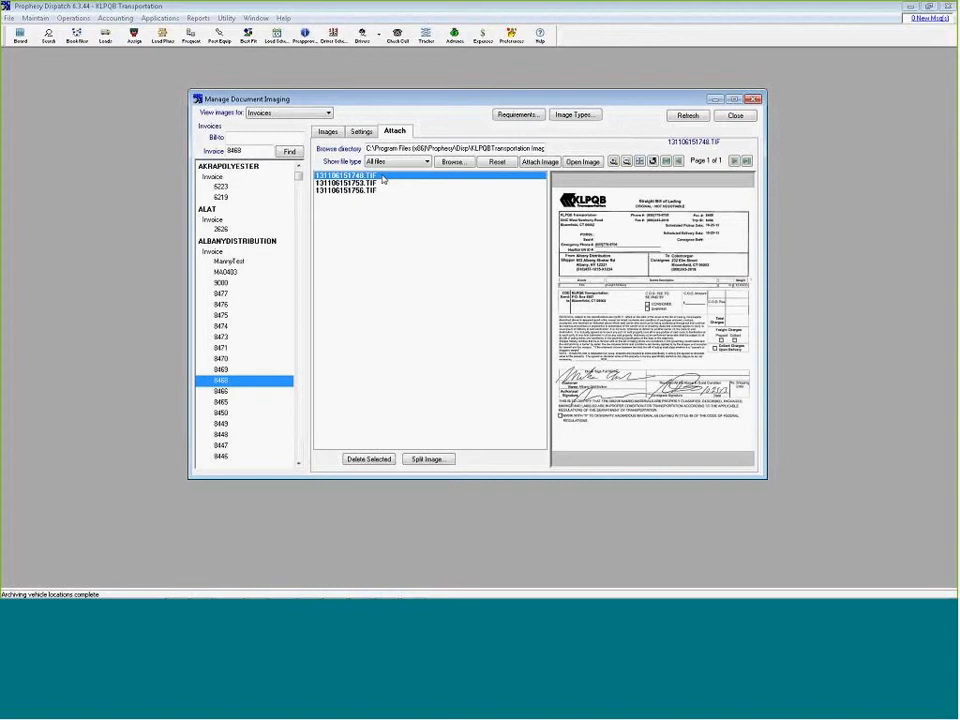
pyautogui.moveTo(381, 177); pyautogui.dragTo(228, 380)
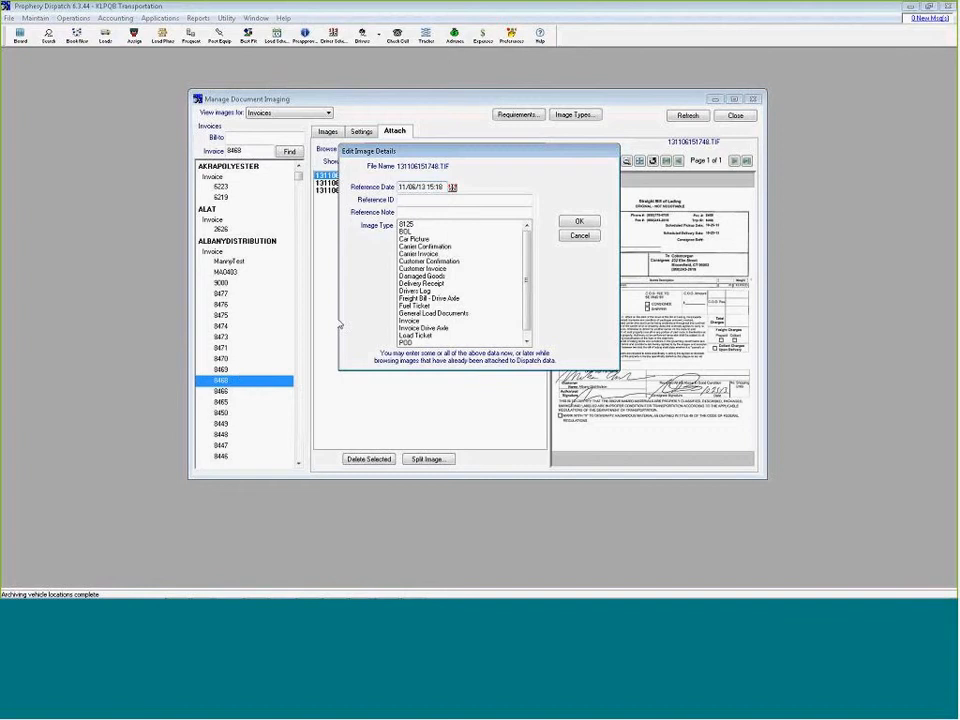
pyautogui.click(406, 231)
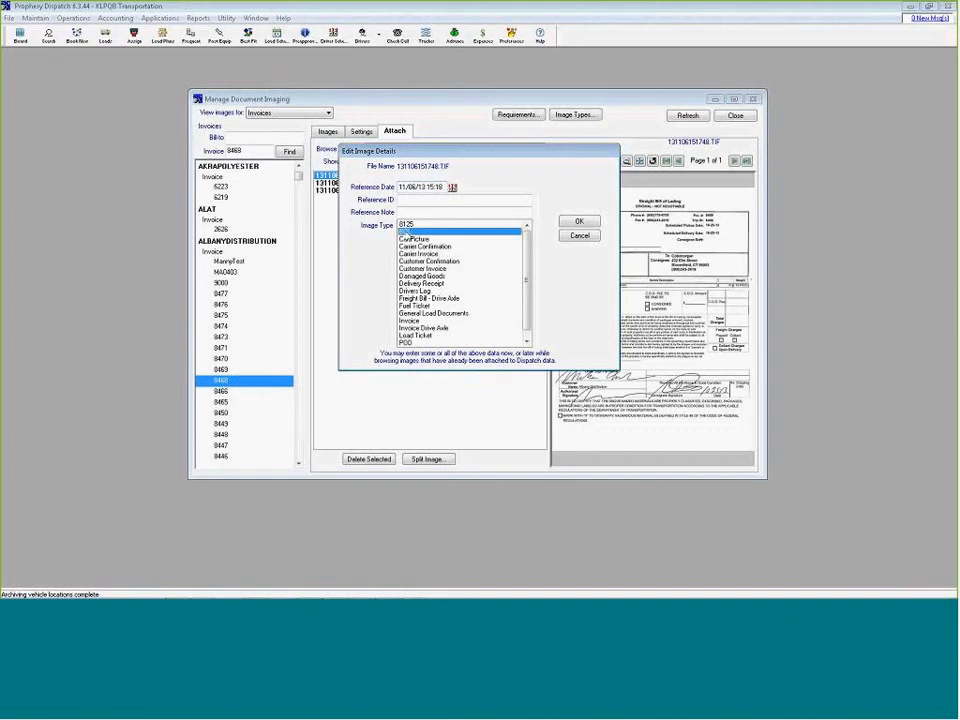
pyautogui.click(579, 221)
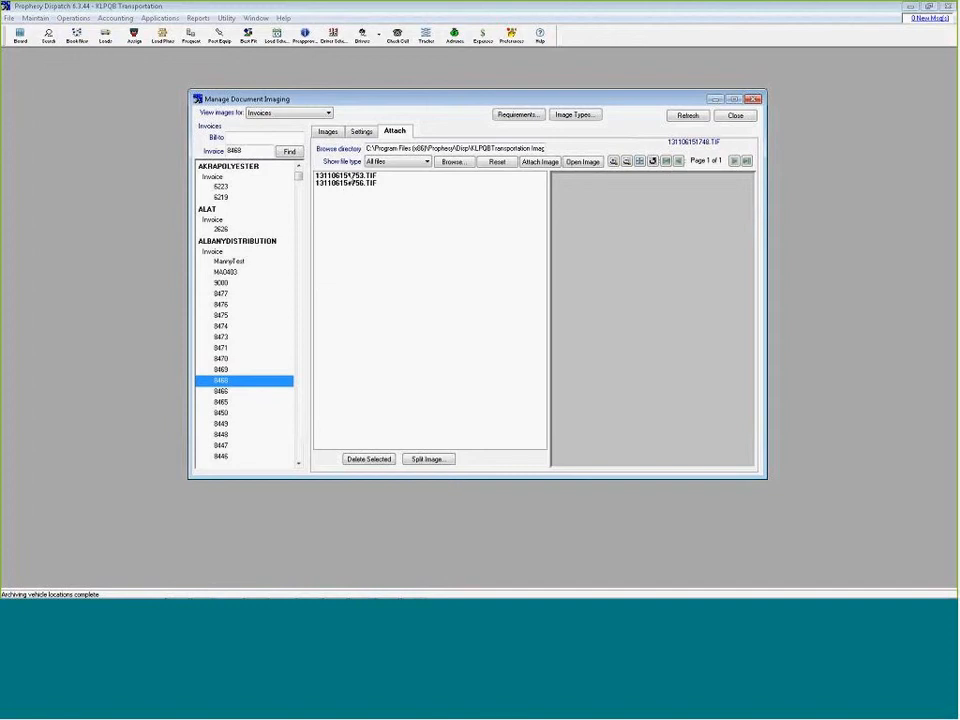
# Read the Pro number on scan 131106151753.TIF in the enlarged preview and locate invoice 8470
pyautogui.click(350, 176)
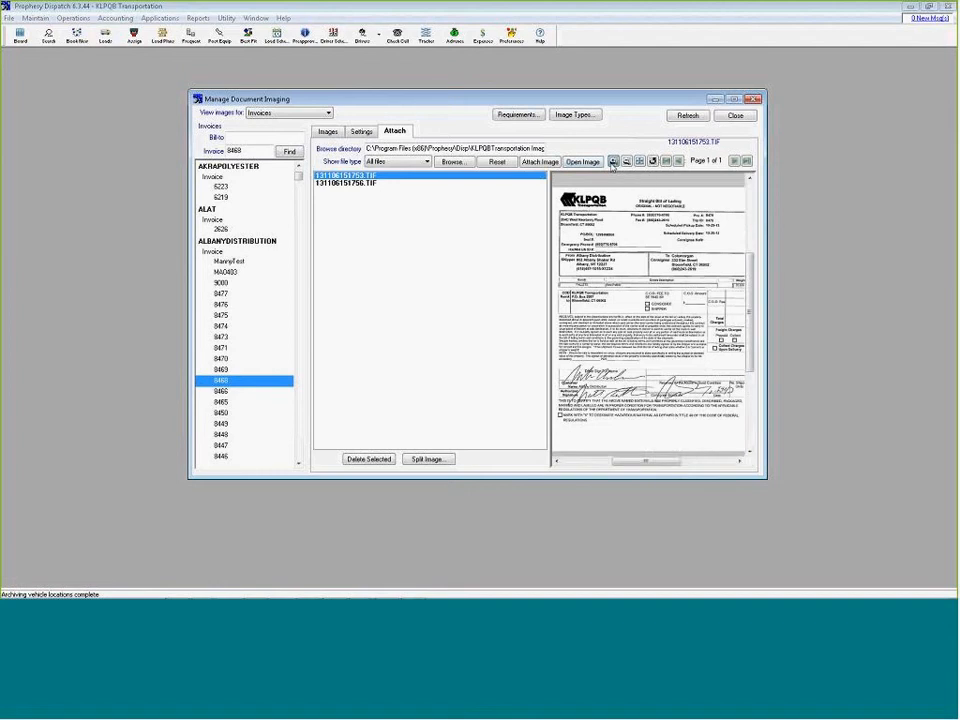
pyautogui.click(638, 162)
pyautogui.moveTo(748, 283); pyautogui.dragTo(748, 204)
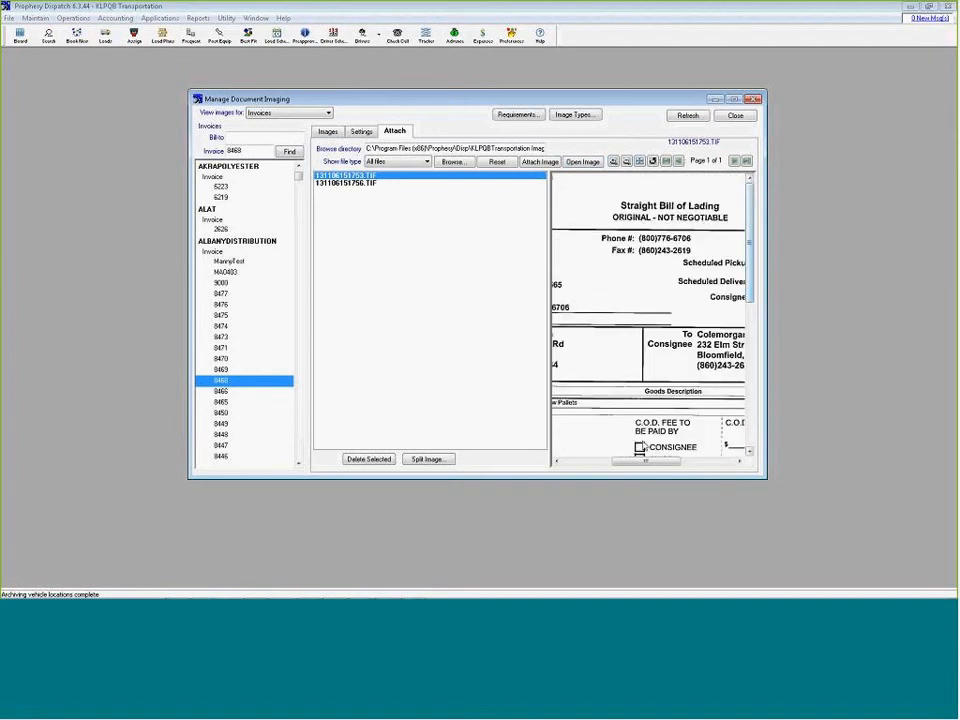
pyautogui.moveTo(645, 461); pyautogui.dragTo(683, 461)
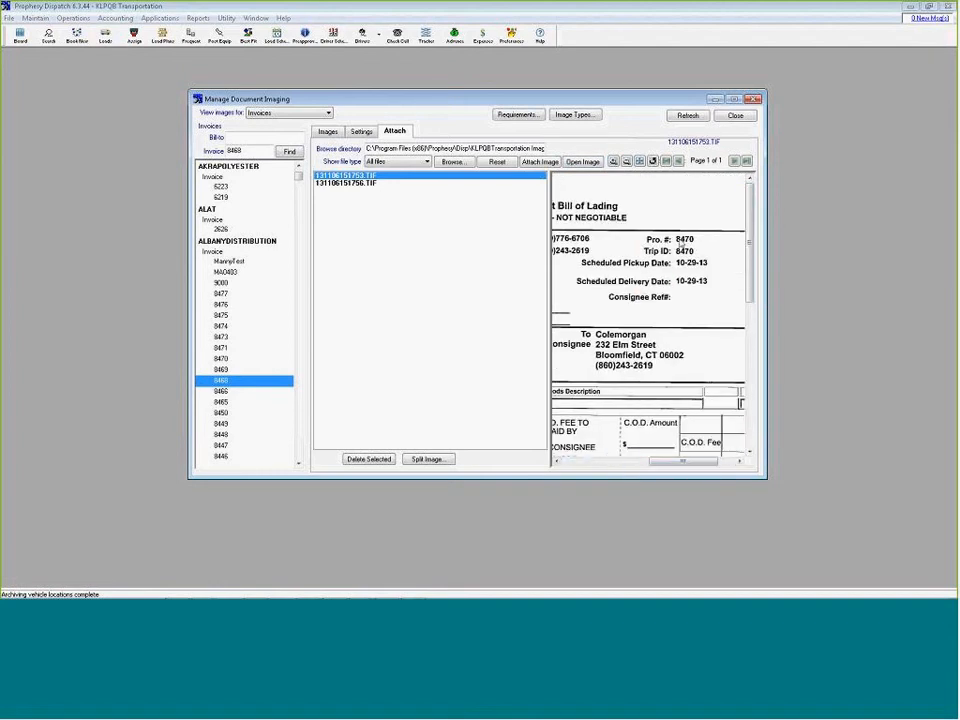
pyautogui.moveTo(264, 149); pyautogui.dragTo(120, 145)
pyautogui.write('8470')
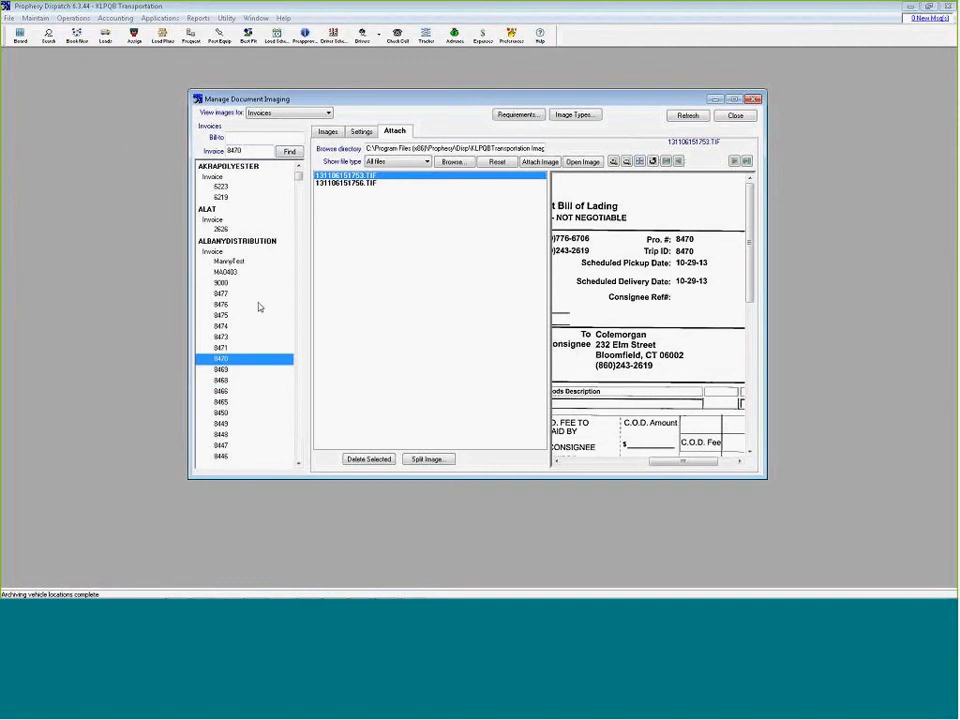
# Attach scan 131106151753.TIF to invoice 8470 with the image type BOL
pyautogui.click(538, 162)
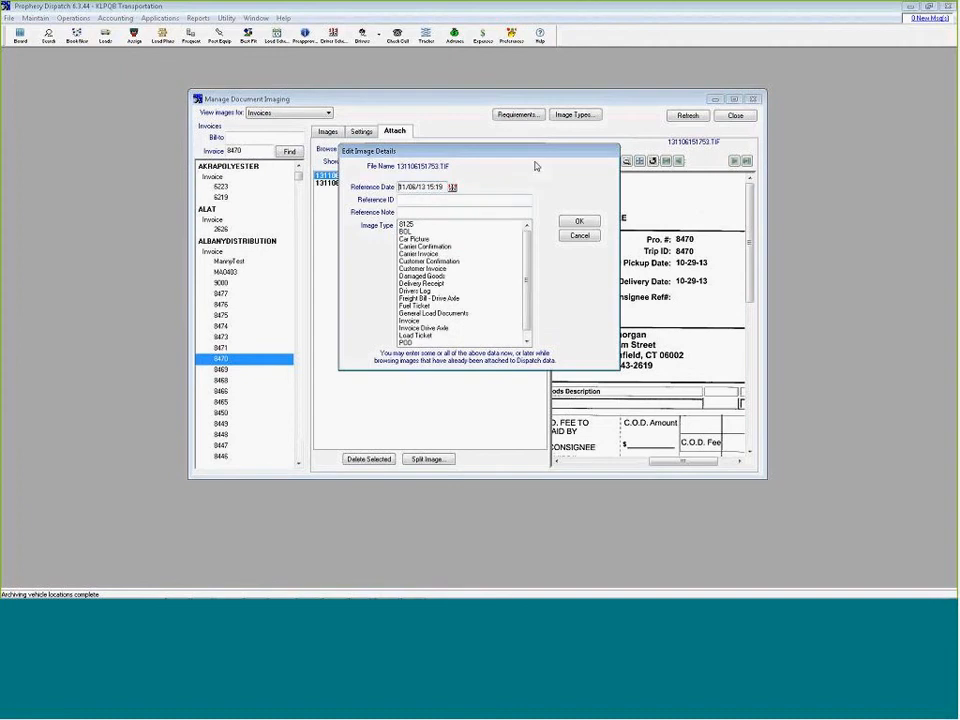
pyautogui.click(440, 231)
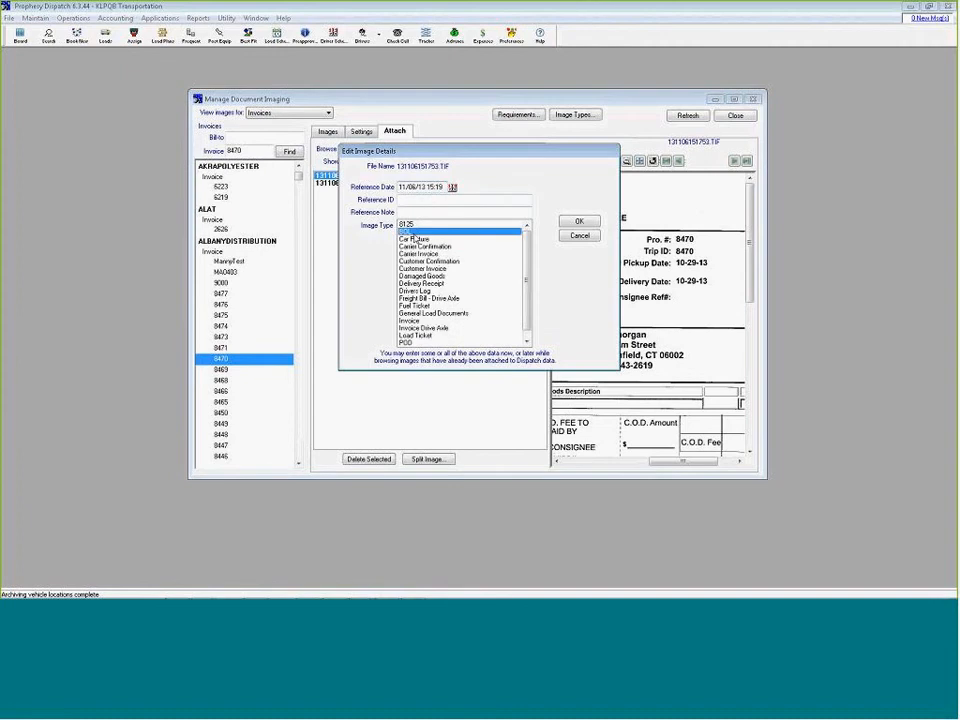
pyautogui.click(583, 222)
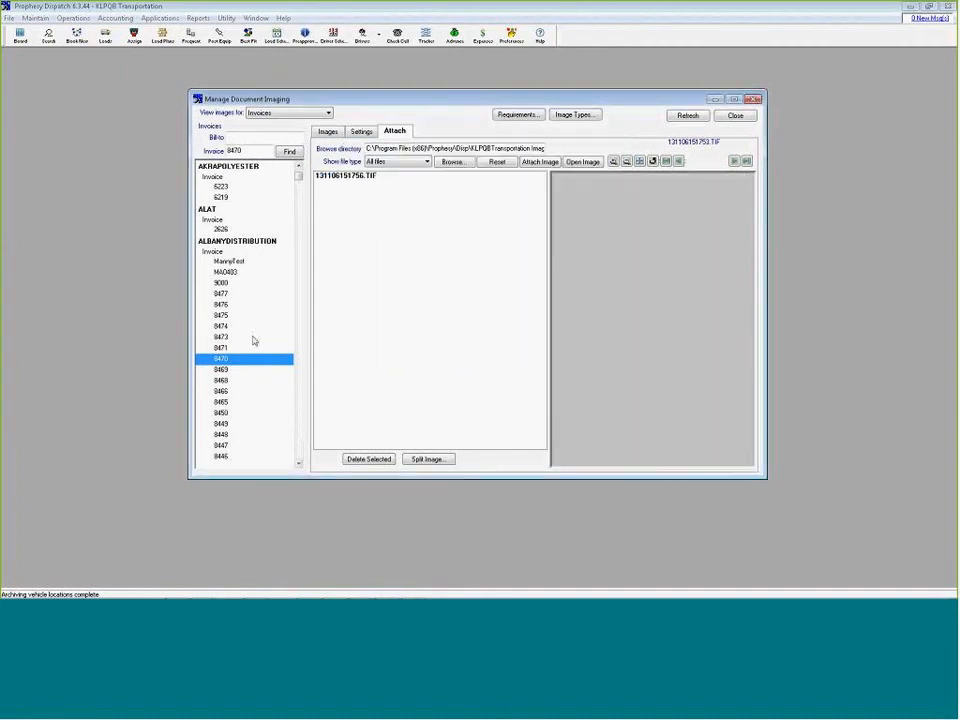
# Review the images attached to invoice 8470 and preview its BOL image
pyautogui.click(327, 131)
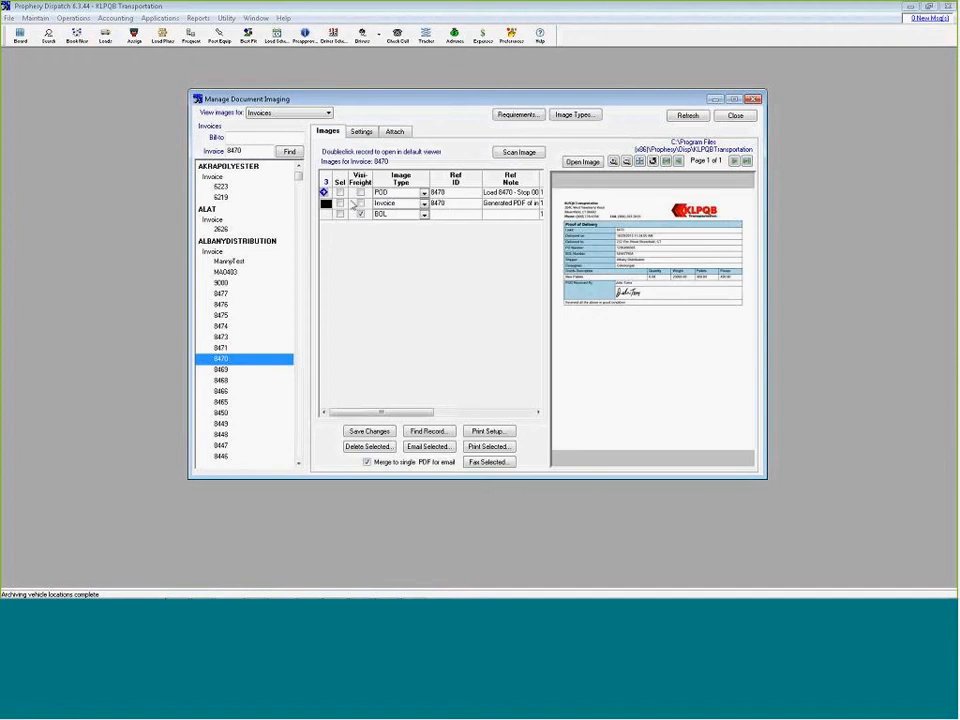
pyautogui.click(395, 214)
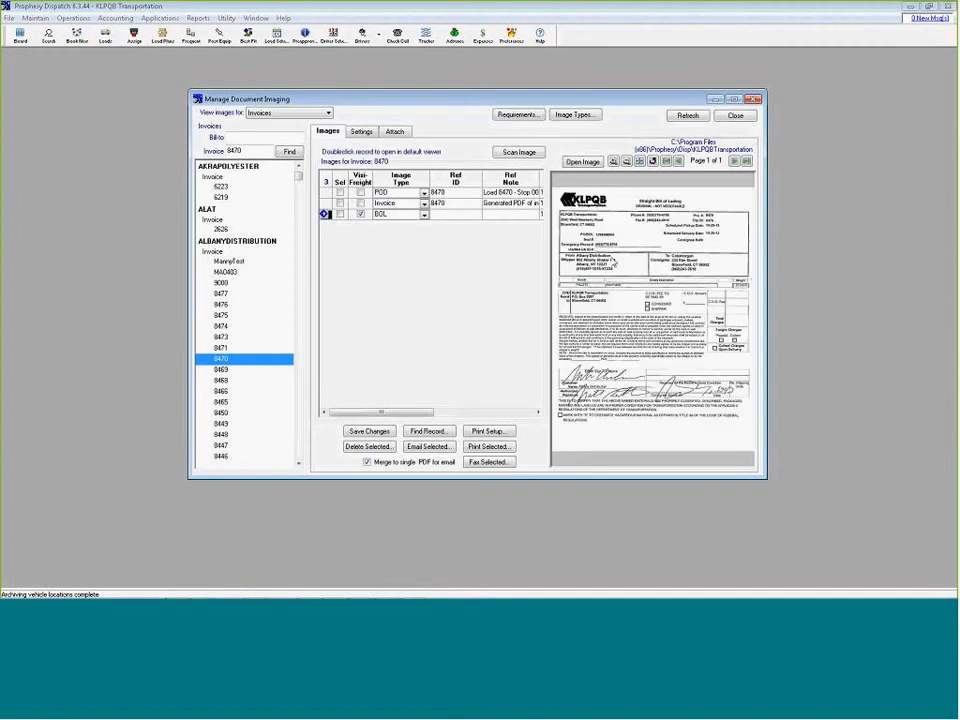
pyautogui.click(360, 131)
# Return to the unprocessed scans, preview 131106151756.TIF at enlarged size and read its Pro number
pyautogui.click(394, 131)
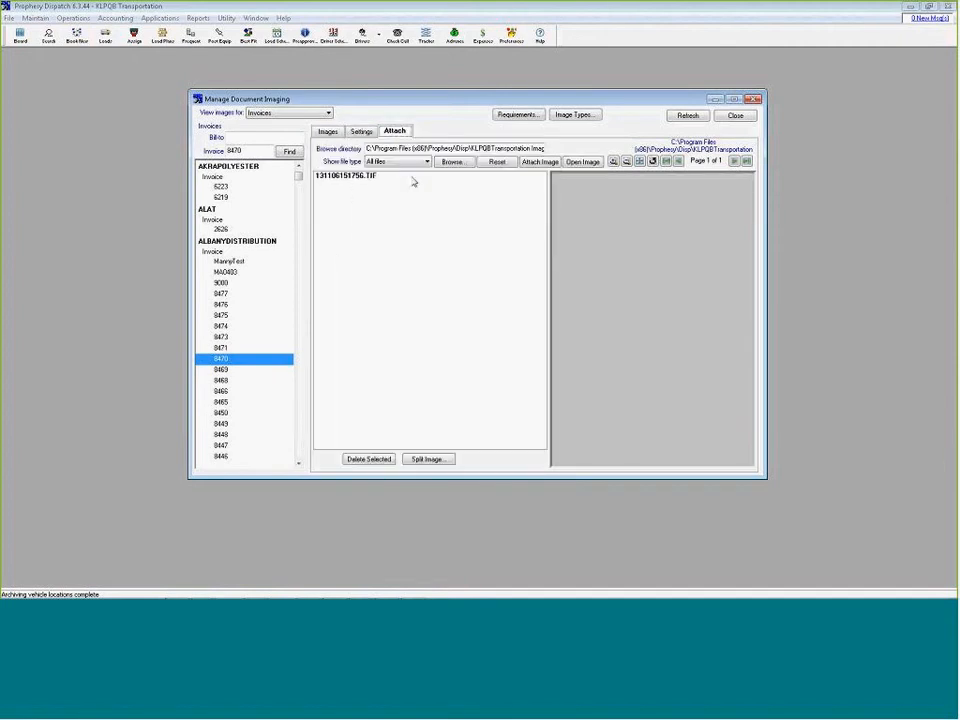
pyautogui.click(372, 177)
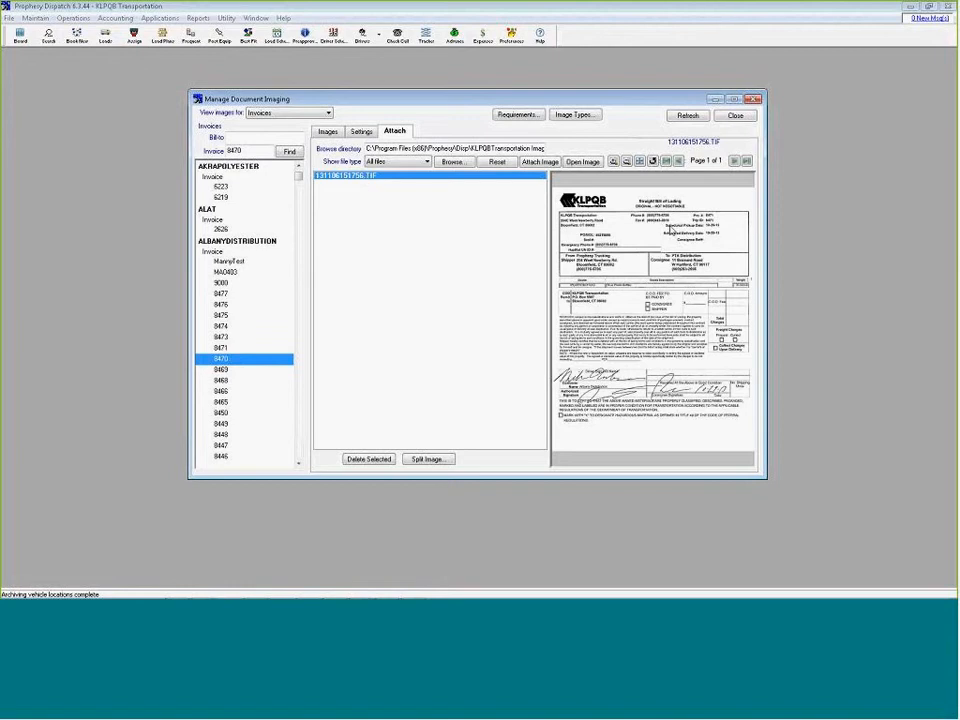
pyautogui.click(614, 161)
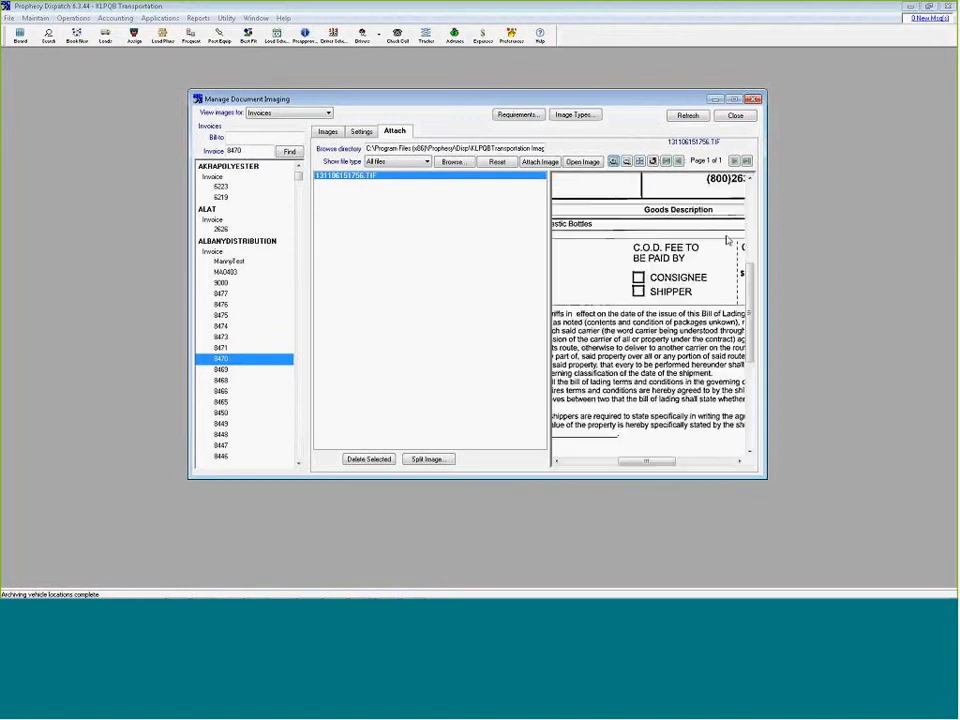
pyautogui.scroll(5, 700, 300)
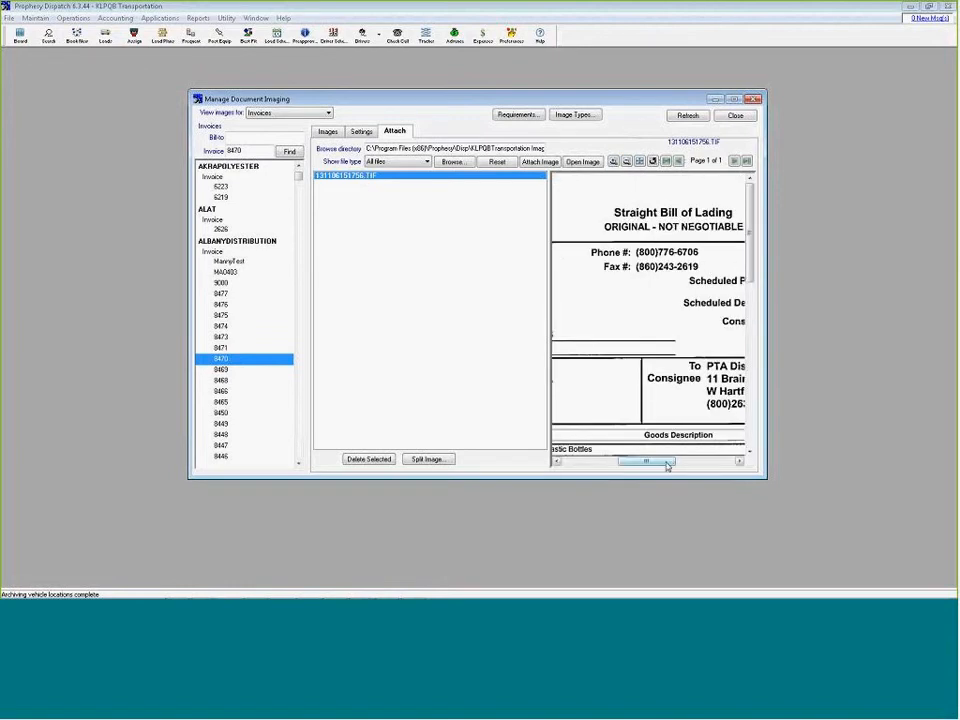
pyautogui.moveTo(667, 466); pyautogui.dragTo(704, 460)
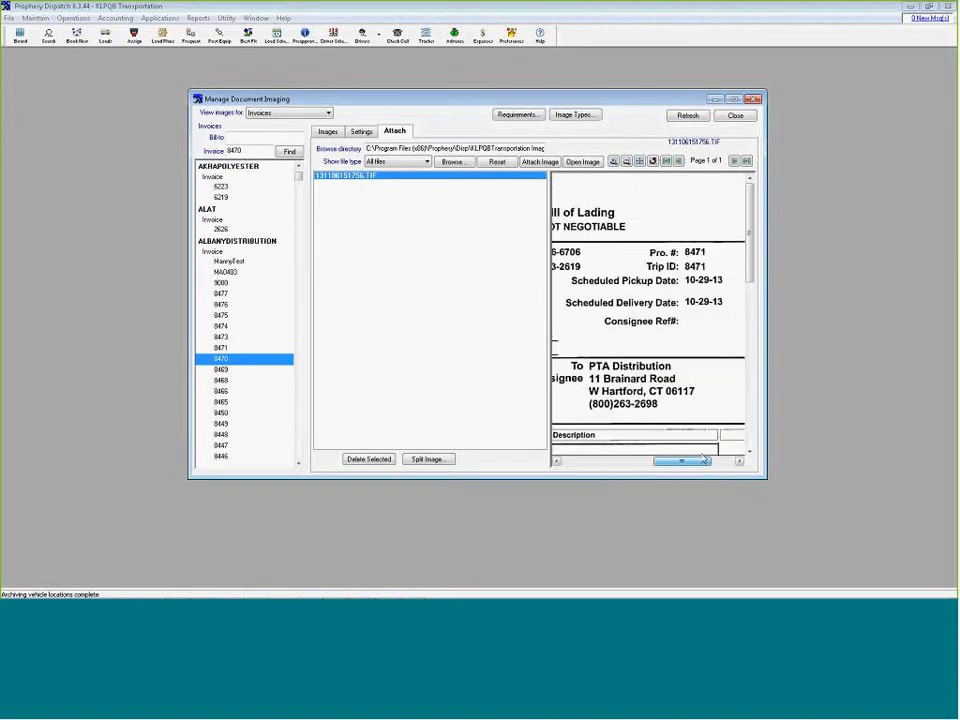
# Find invoice 8471 and attach scan 131106151756.TIF to it with the image type BOL
pyautogui.click(260, 151)
pyautogui.press('BackSpace')
pyautogui.write('1')
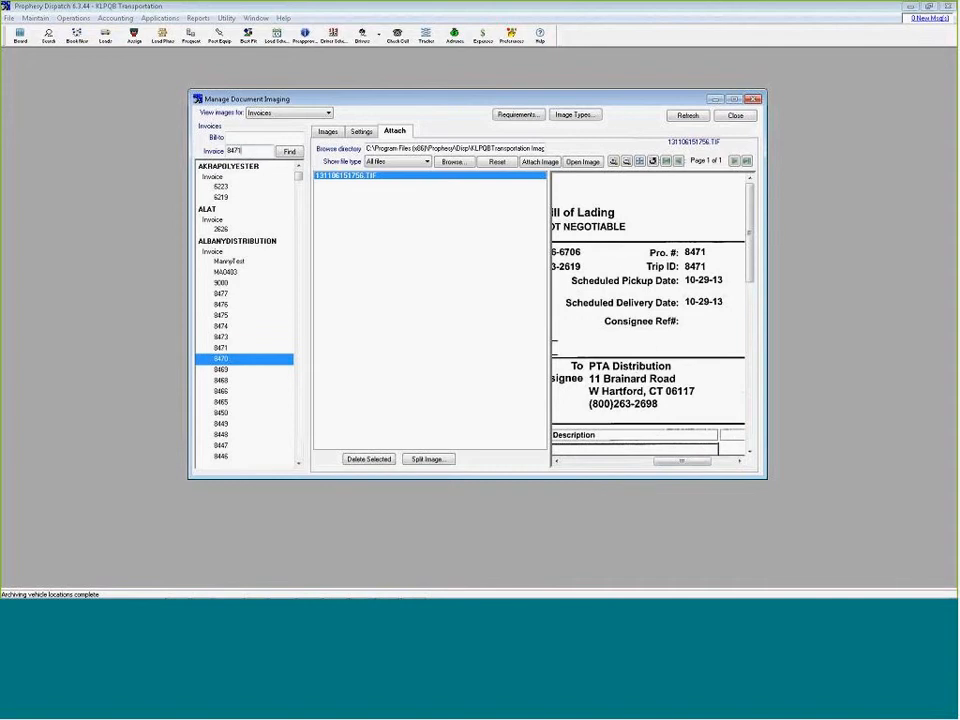
pyautogui.press('Return')
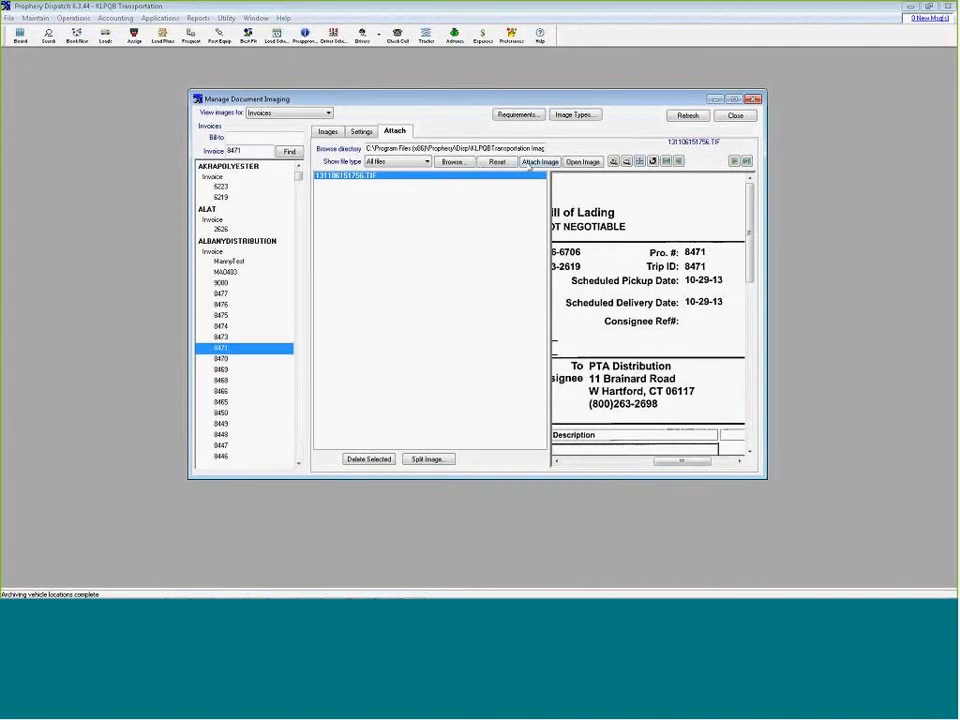
pyautogui.click(539, 161)
pyautogui.click(455, 224)
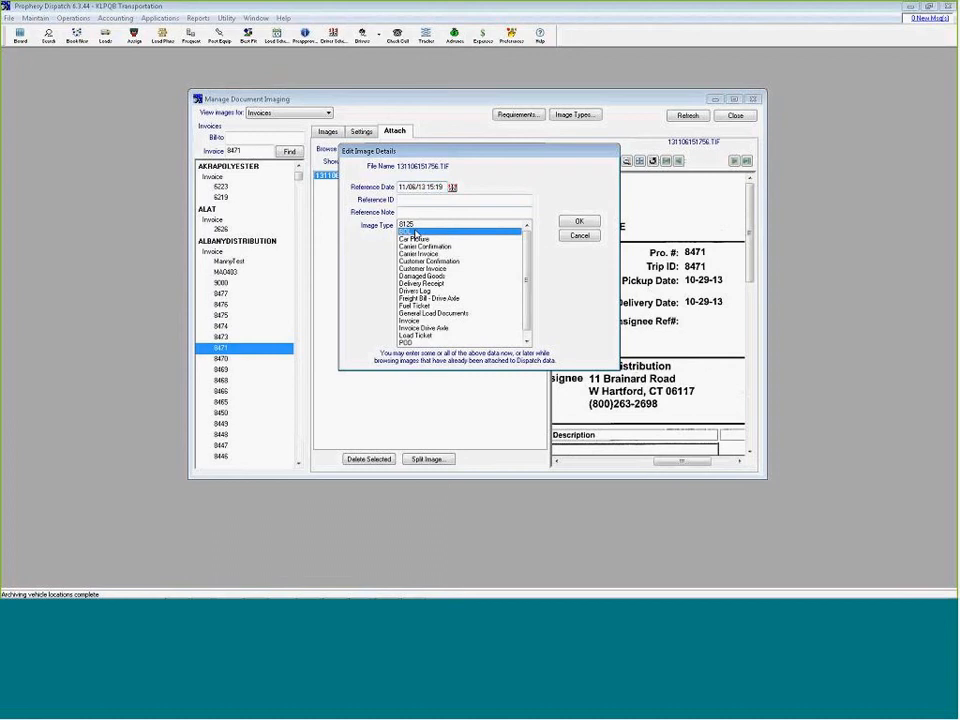
pyautogui.click(577, 222)
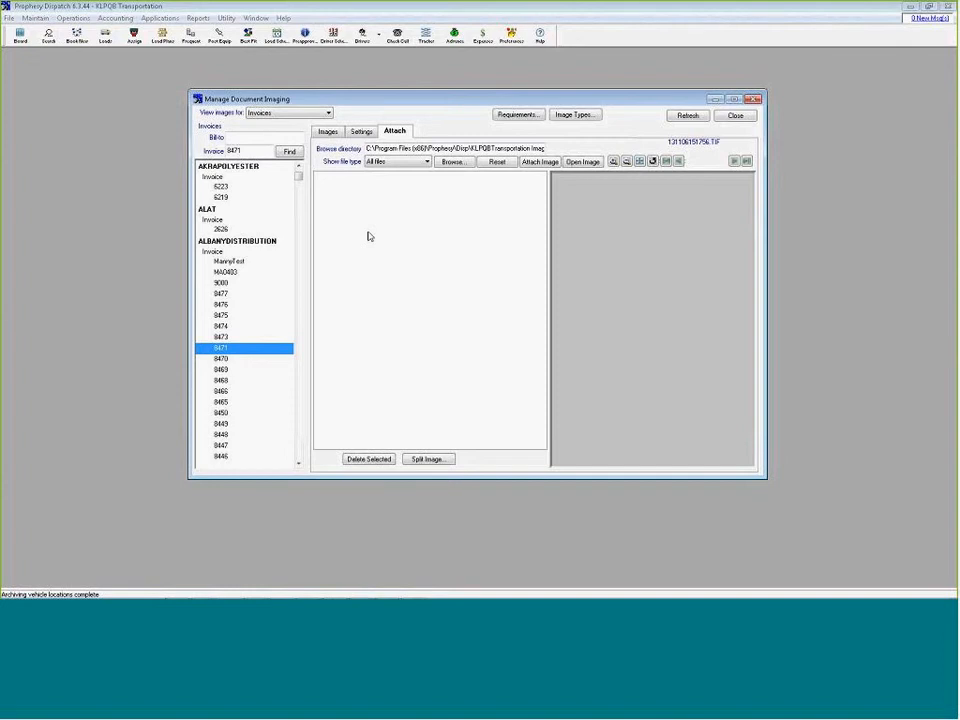
# Turn off batch scanning in the imaging settings and set the pages to scan to 1
pyautogui.click(361, 131)
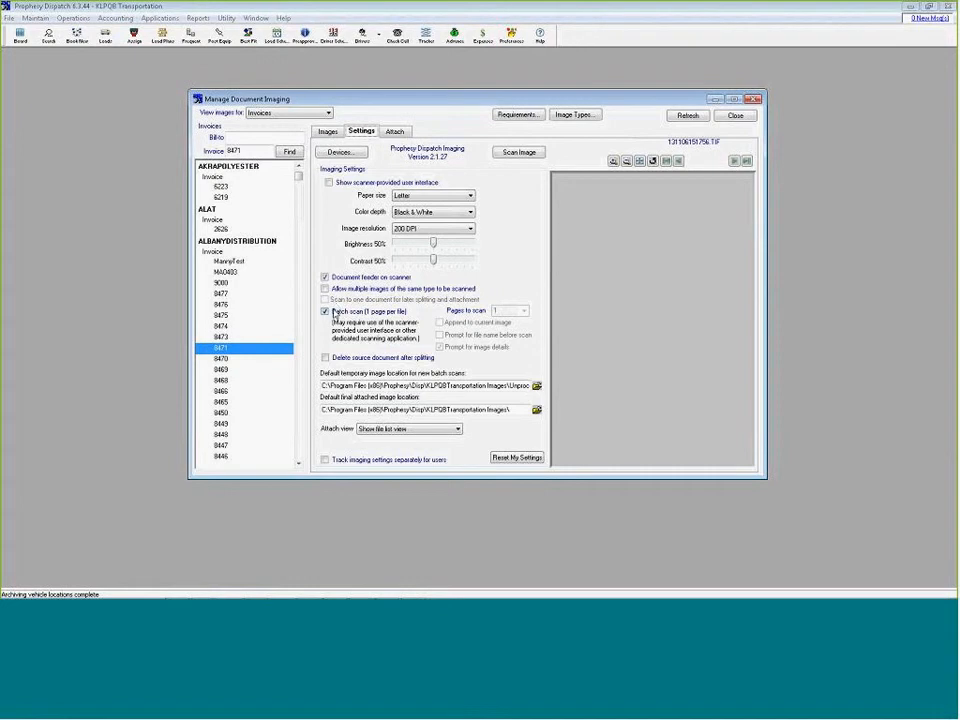
pyautogui.click(335, 311)
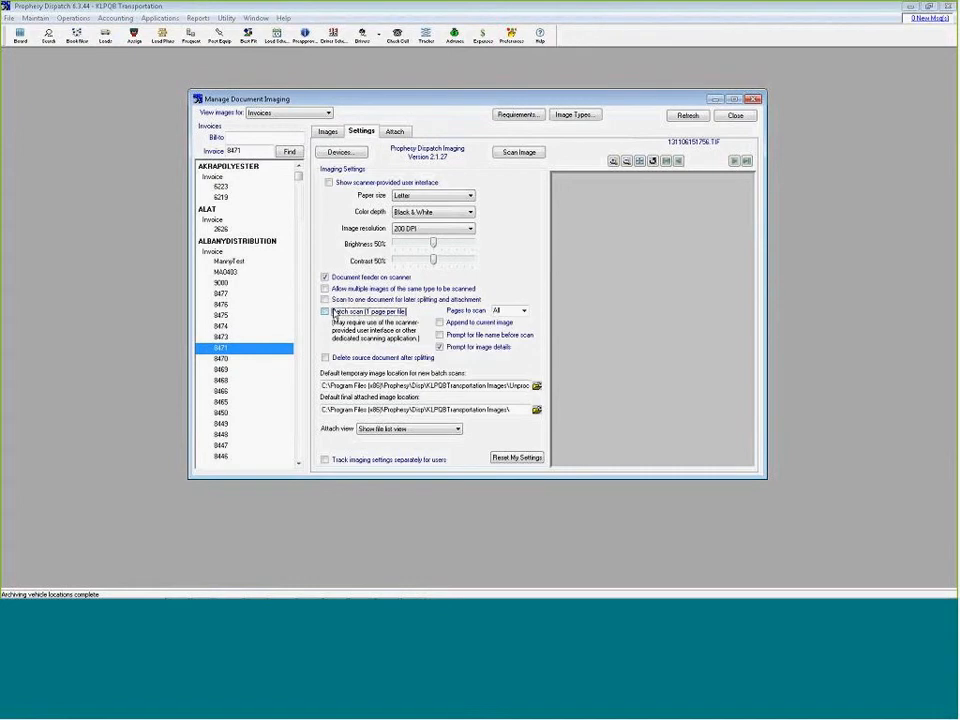
pyautogui.click(523, 312)
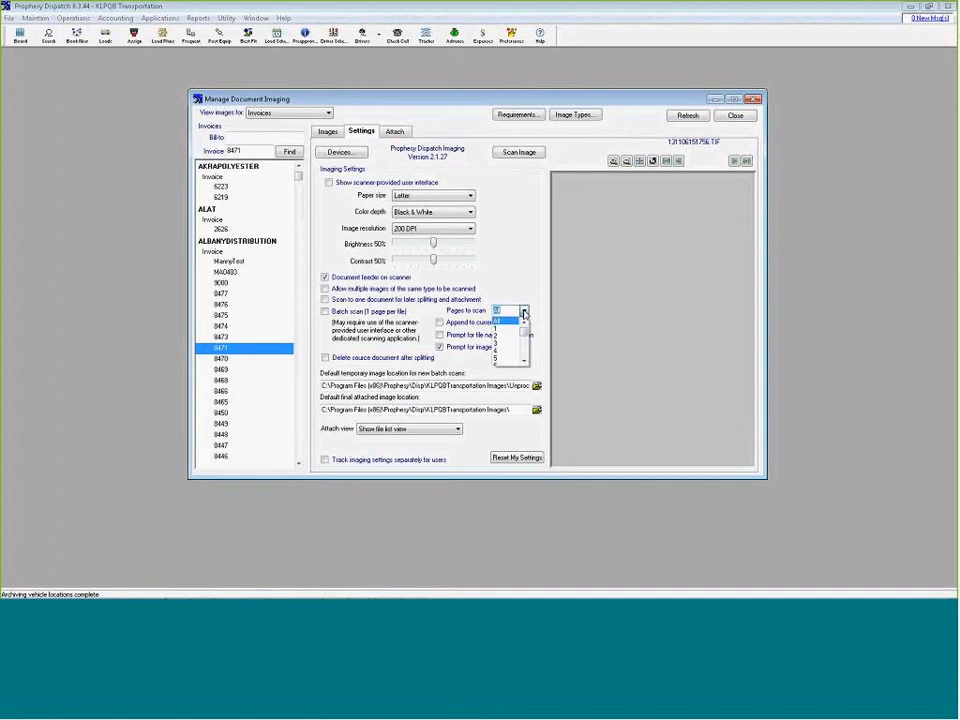
pyautogui.click(498, 328)
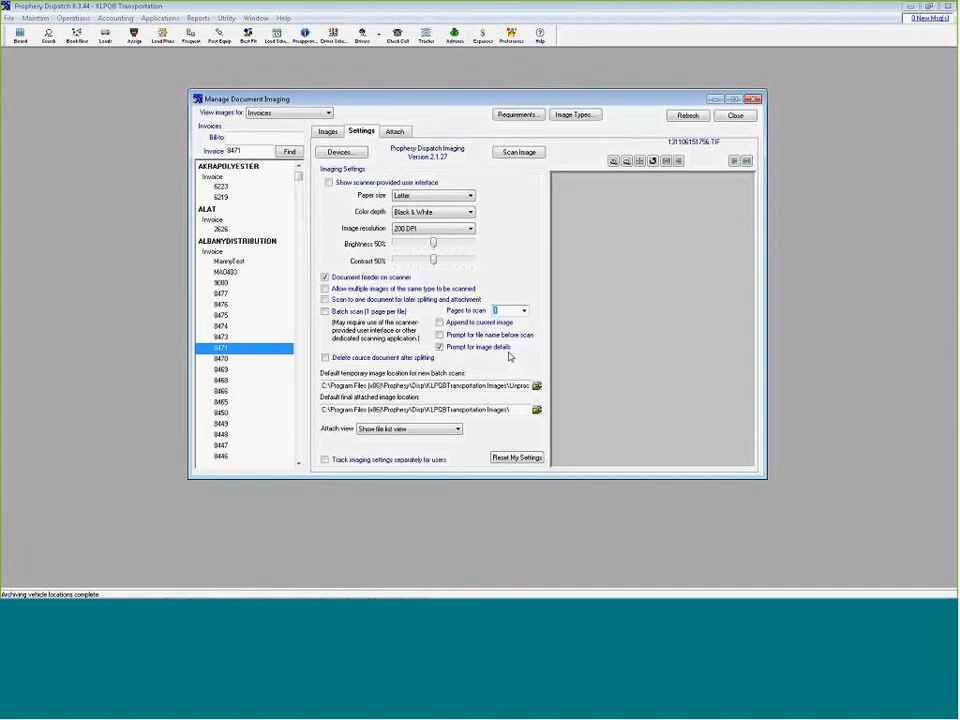
# Find invoice 8450, scan a page directly to it with the image type BOL, and show its attached images
pyautogui.click(516, 155)
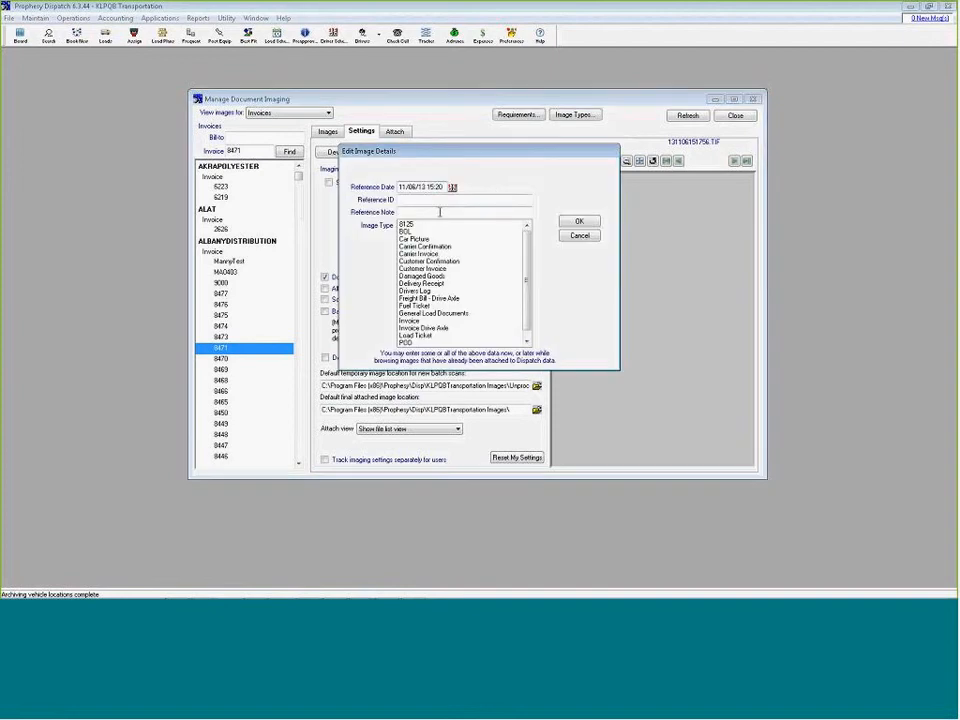
pyautogui.click(579, 236)
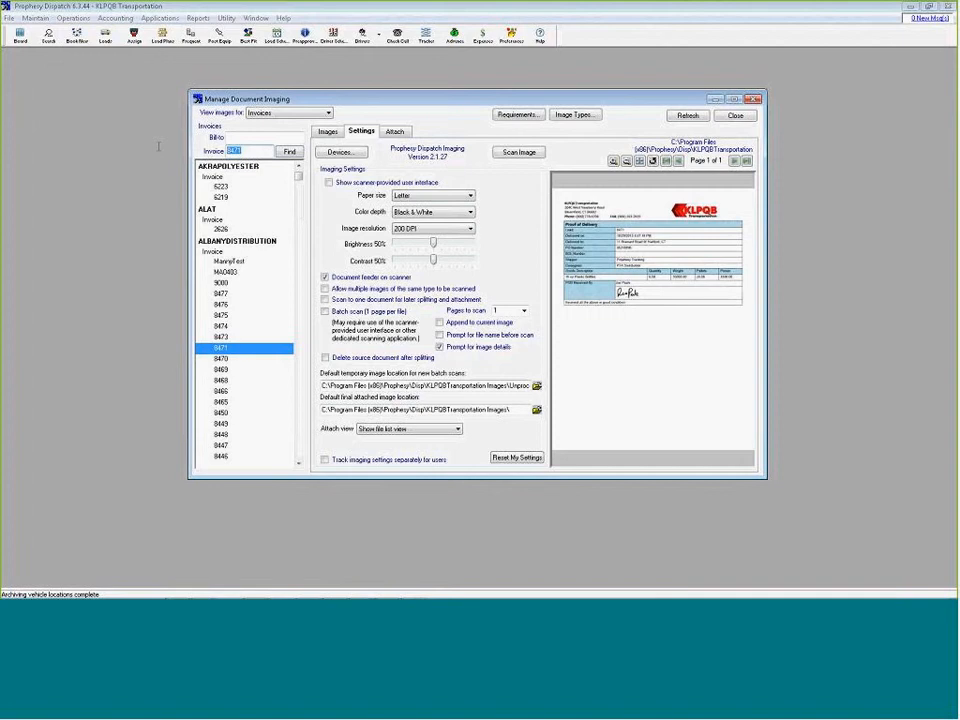
pyautogui.write('8450')
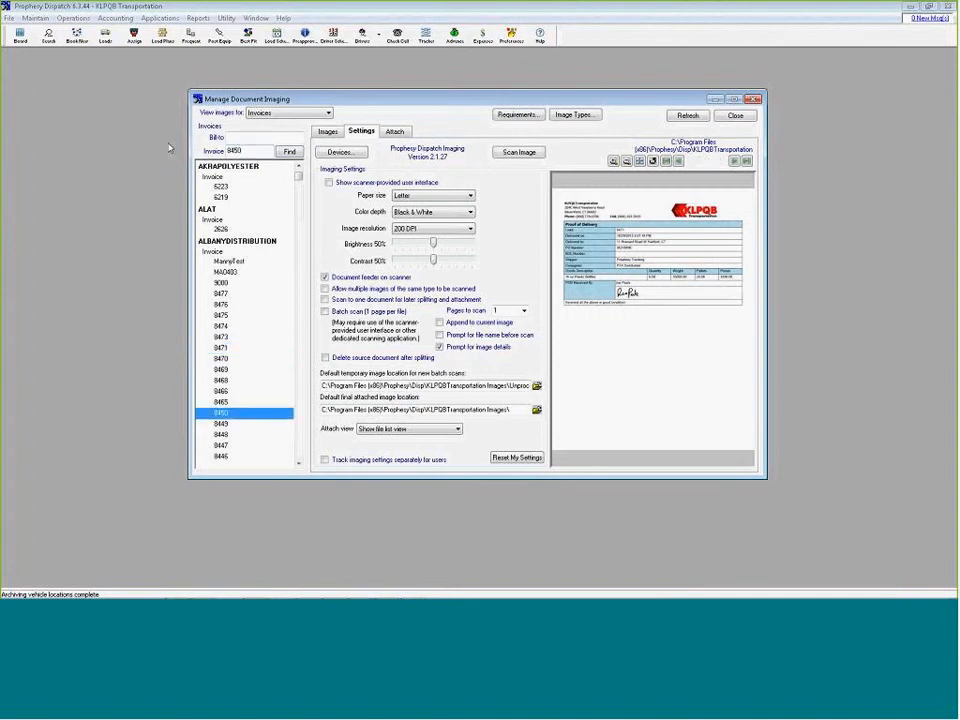
pyautogui.click(519, 153)
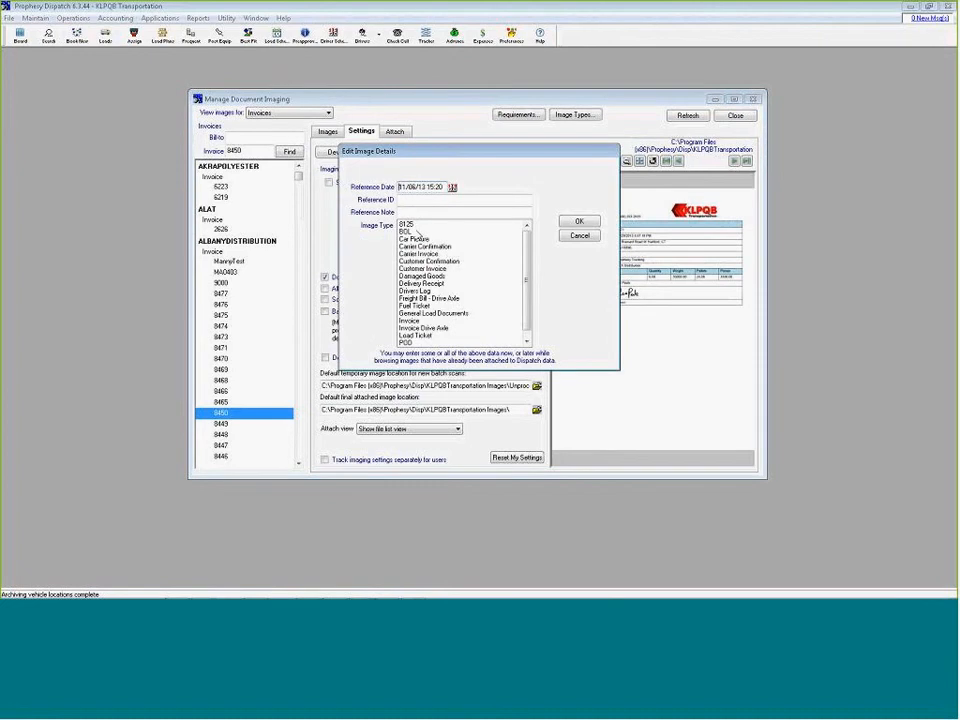
pyautogui.click(416, 231)
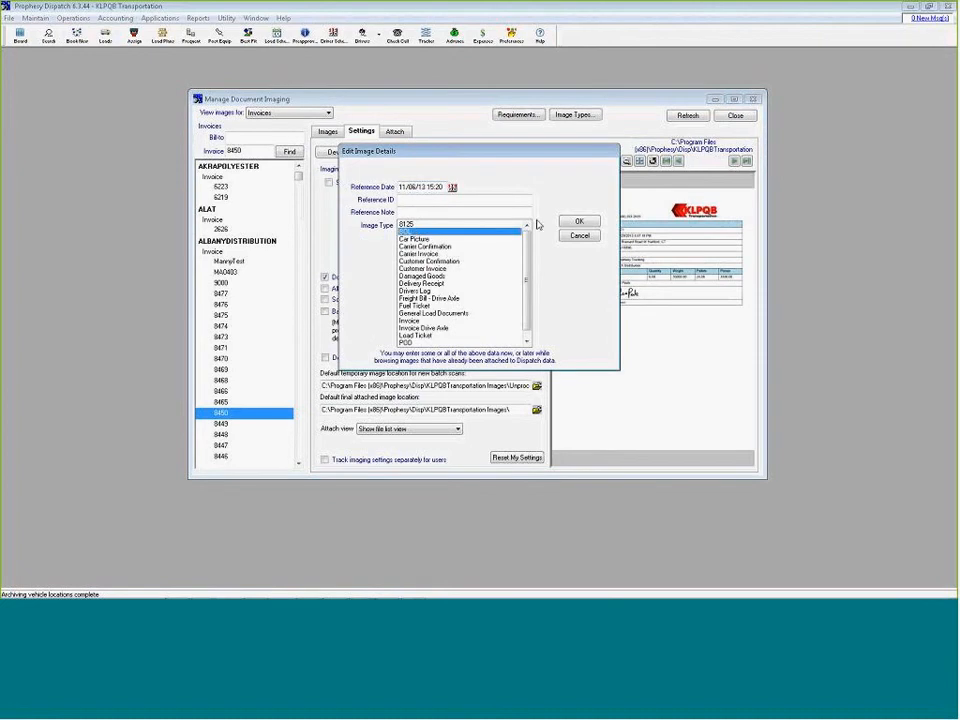
pyautogui.click(579, 221)
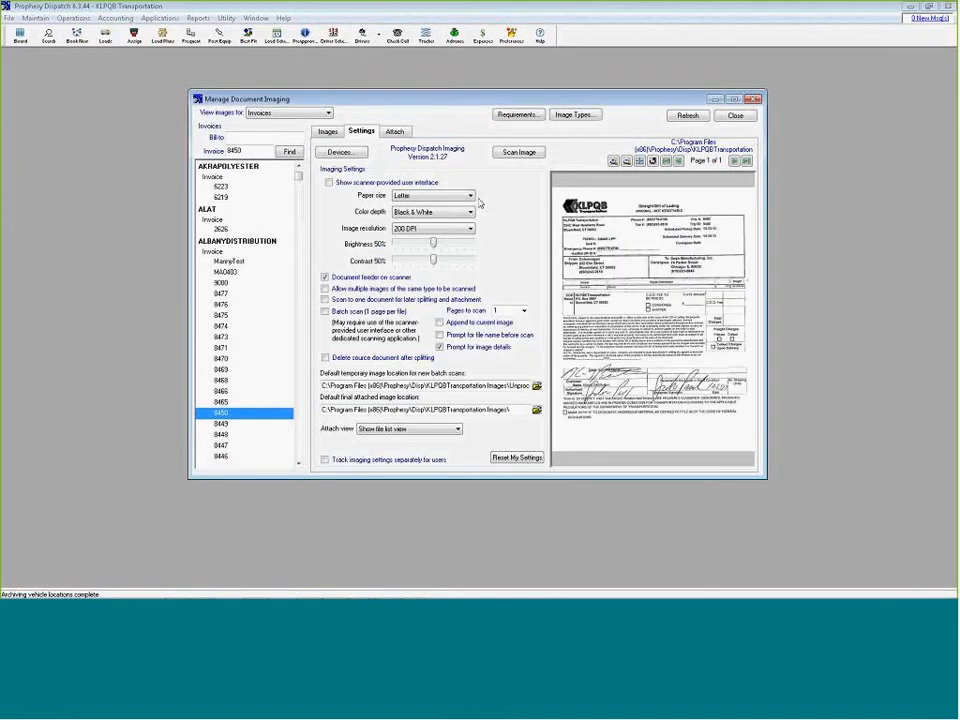
pyautogui.click(330, 132)
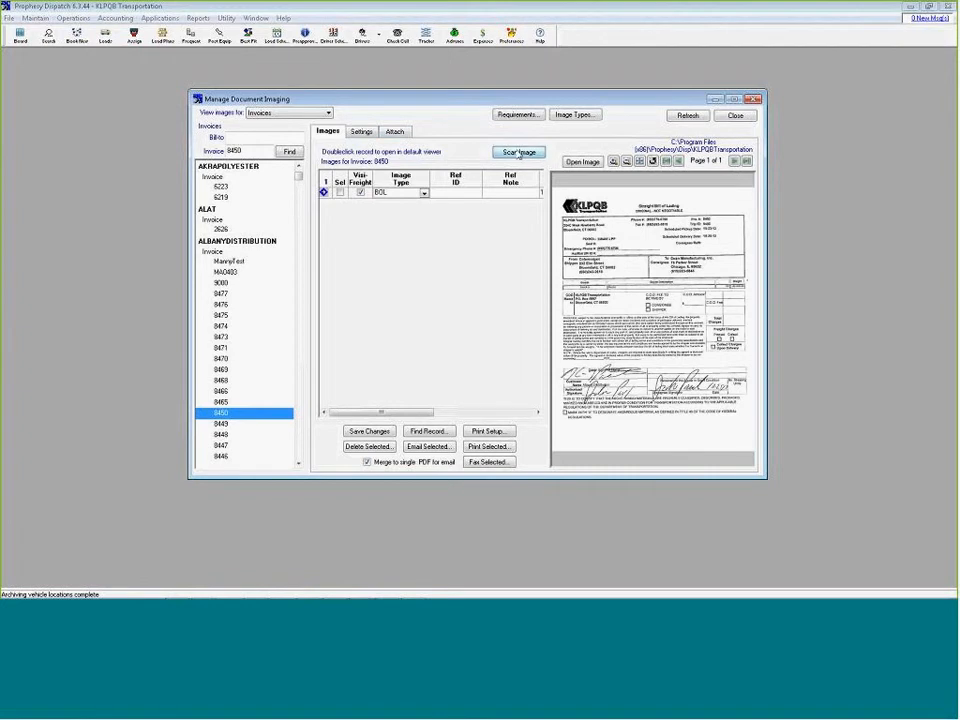
# Find invoice 8445 and scan a page directly to it with the image type POD
pyautogui.click(519, 154)
pyautogui.click(578, 235)
pyautogui.doubleClick(234, 150)
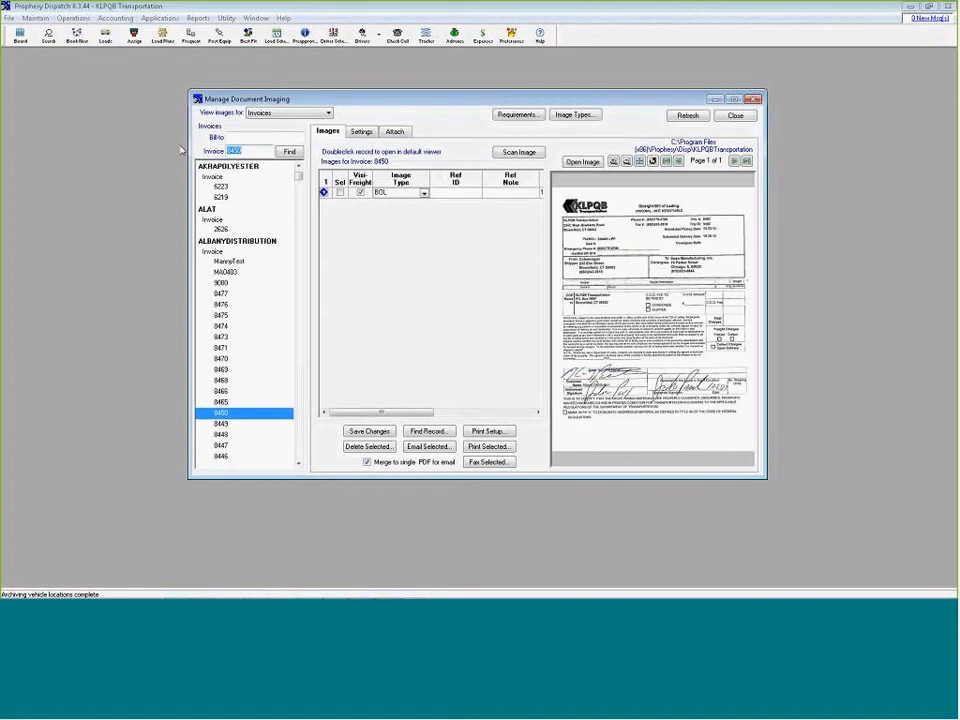
pyautogui.write('8445')
pyautogui.press('Return')
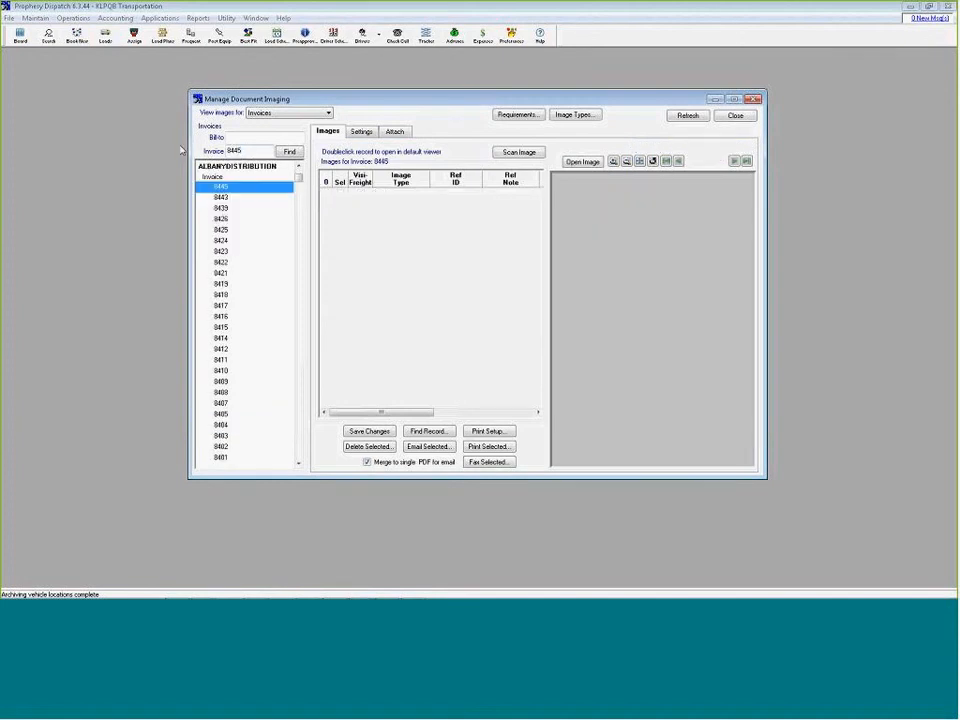
pyautogui.click(516, 154)
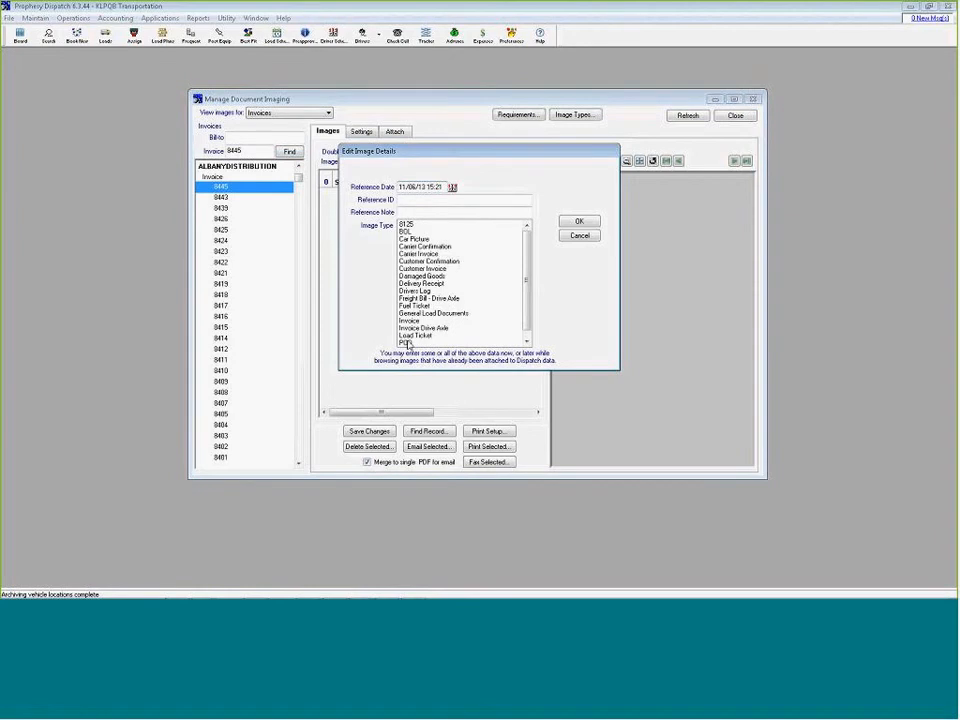
pyautogui.click(505, 342)
pyautogui.click(579, 222)
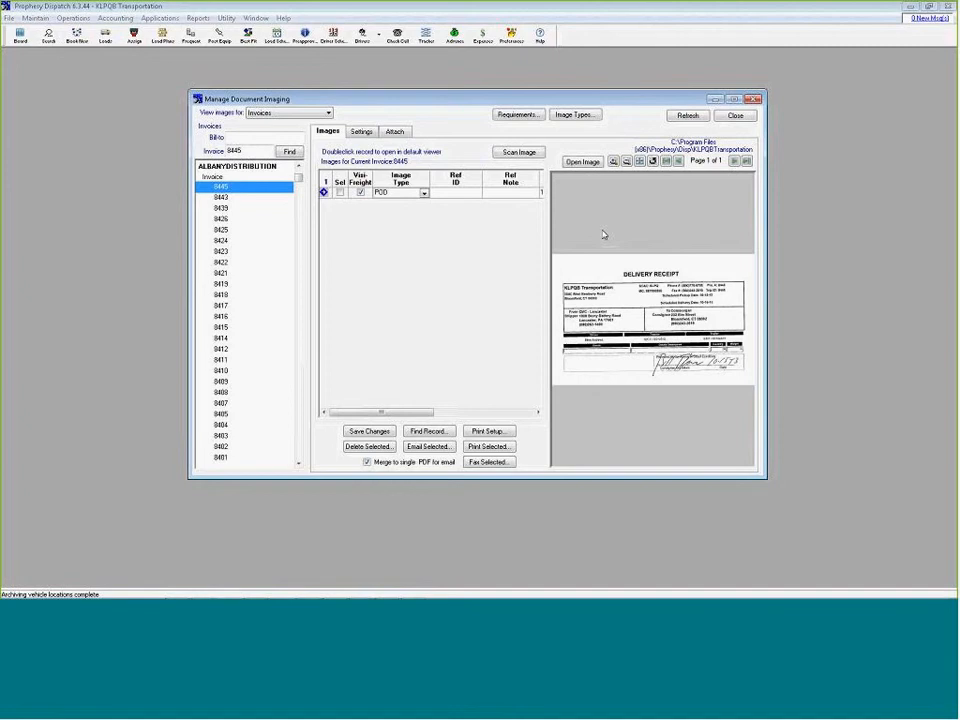
# Enable scanning to one document for later splitting and attachment, and scan the stack of pages into the unprocessed scans
pyautogui.click(361, 131)
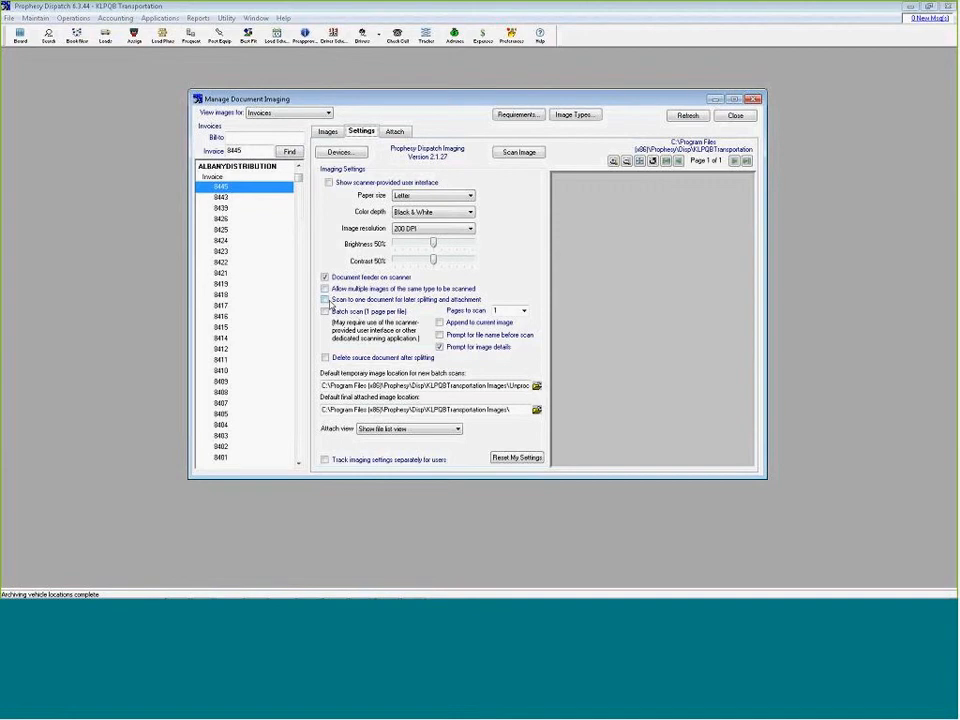
pyautogui.click(325, 300)
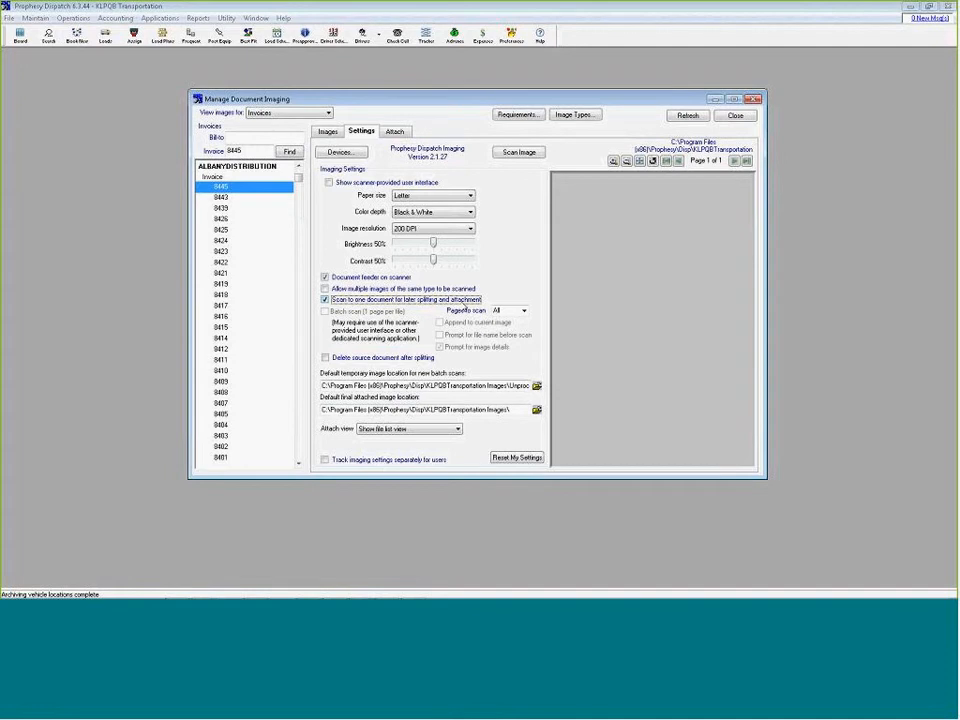
pyautogui.click(513, 154)
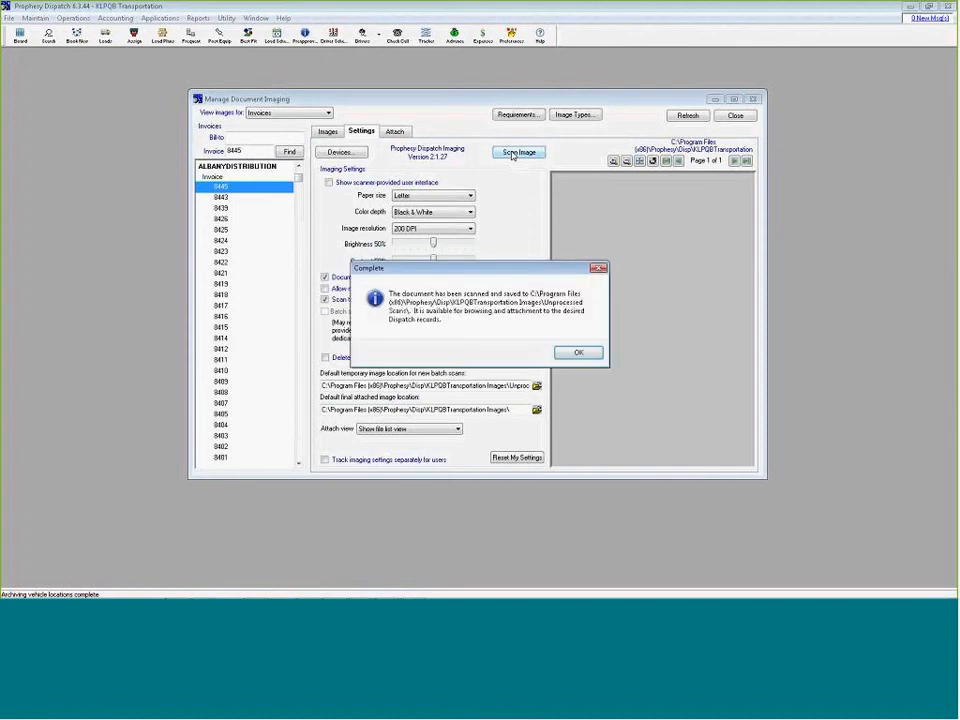
pyautogui.click(574, 354)
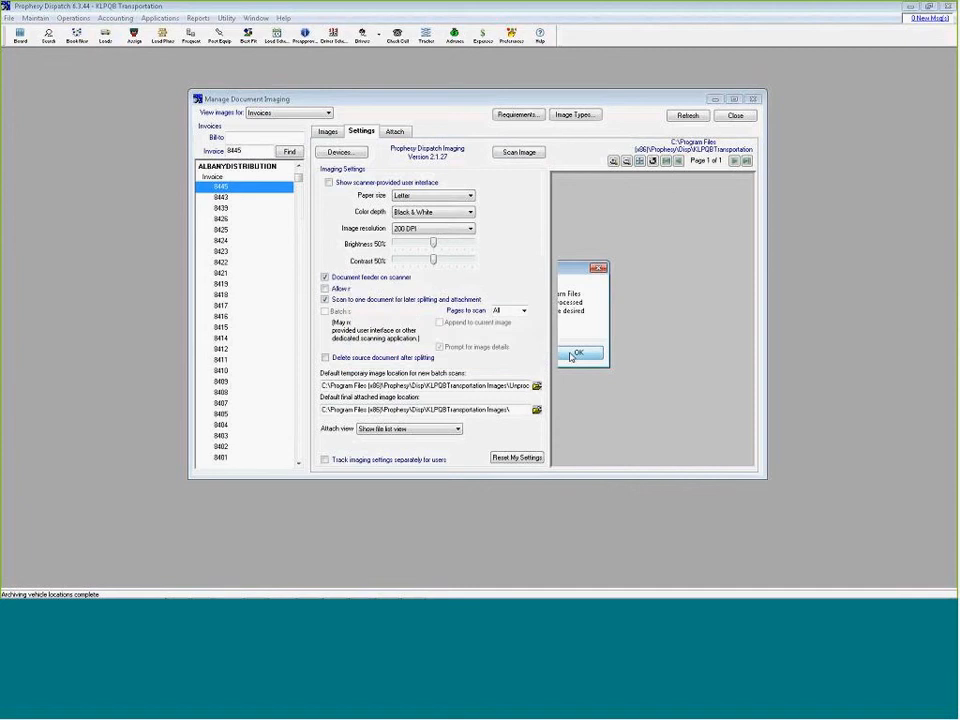
# Preview the unprocessed scan 131106152156.TIF and look through its pages
pyautogui.click(395, 131)
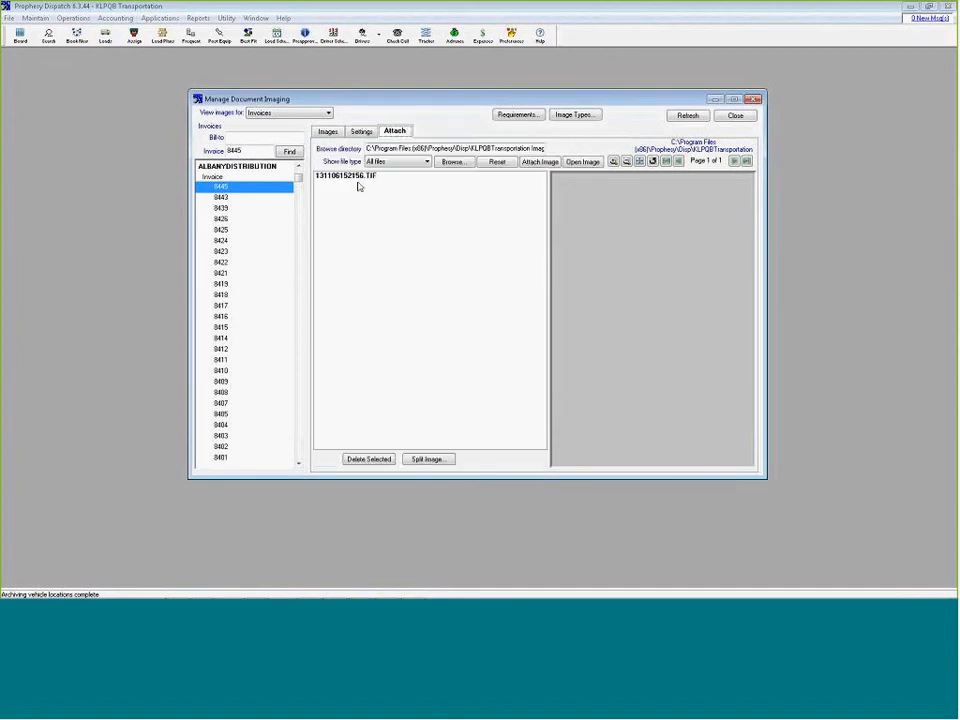
pyautogui.click(352, 176)
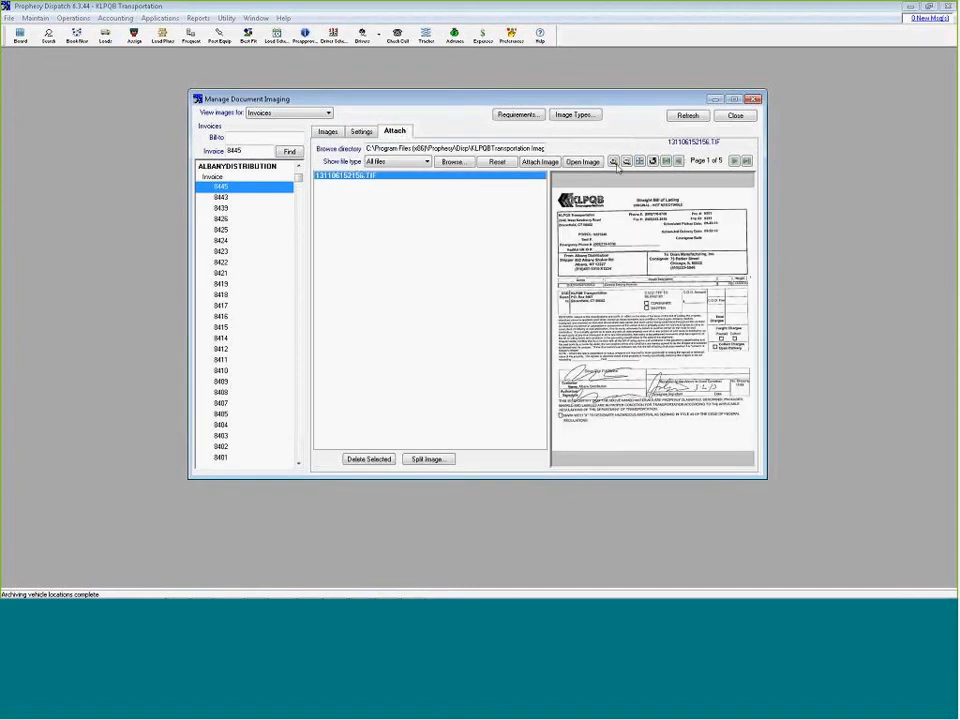
pyautogui.click(734, 161)
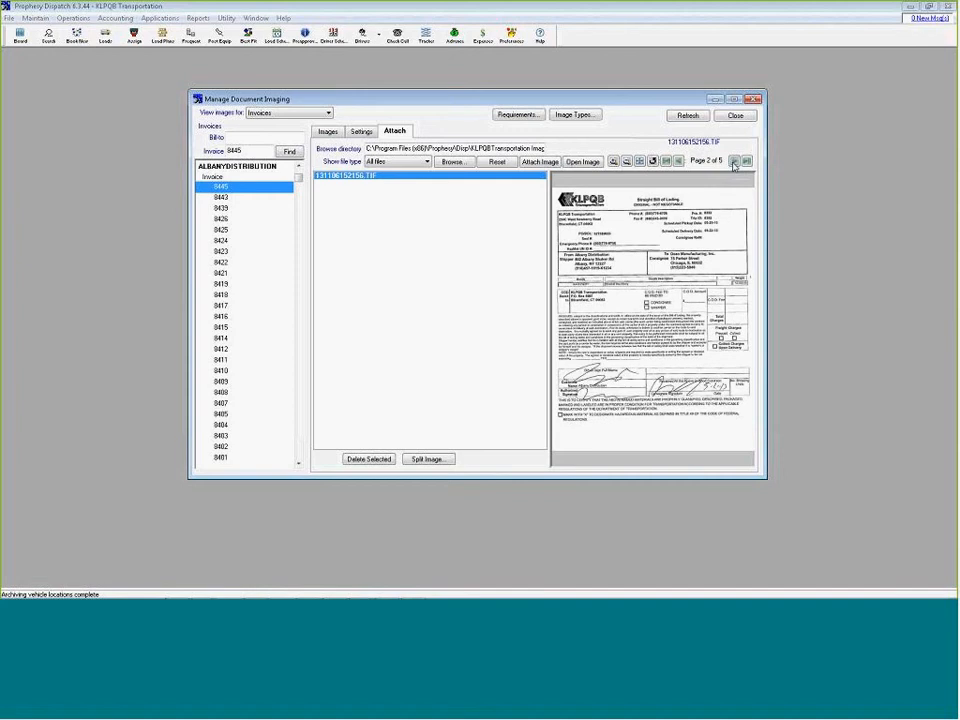
pyautogui.click(734, 161)
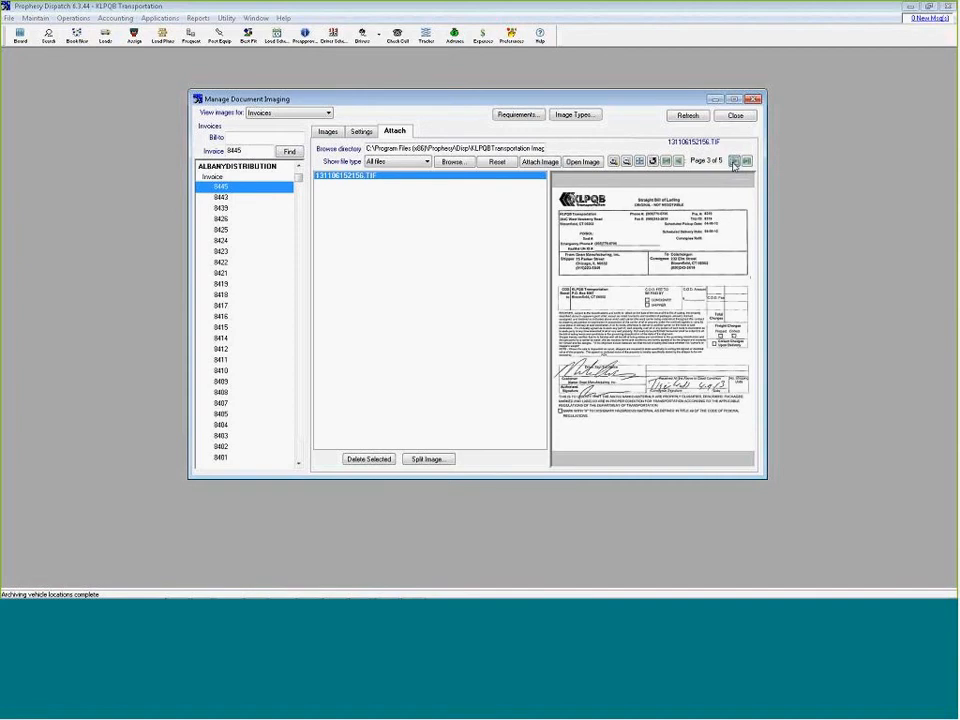
pyautogui.click(734, 161)
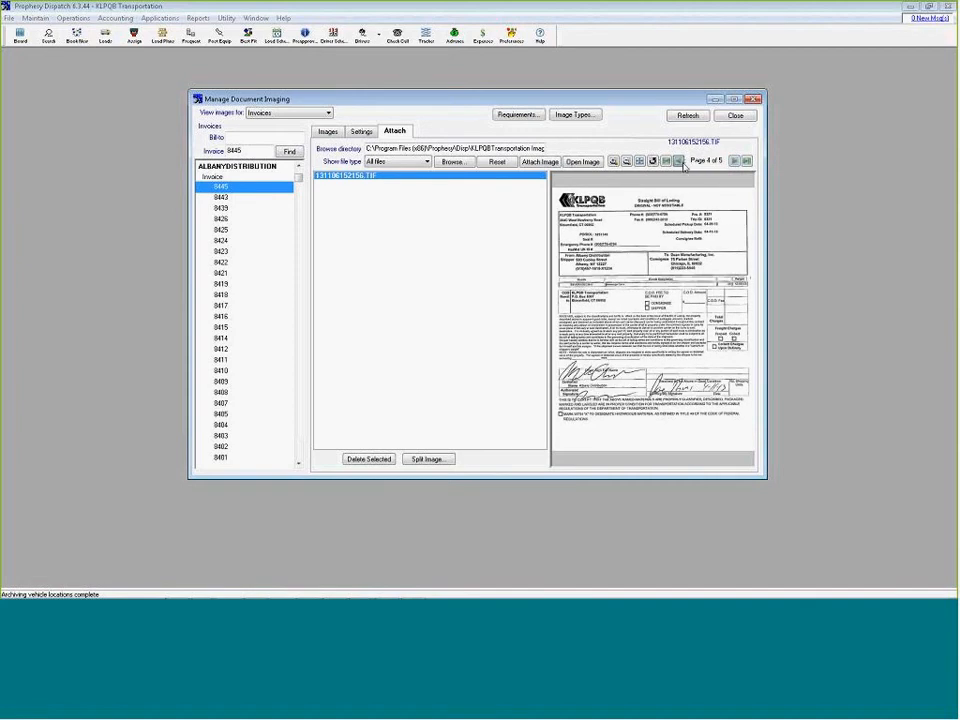
pyautogui.click(680, 161)
pyautogui.click(680, 161)
pyautogui.click(680, 161)
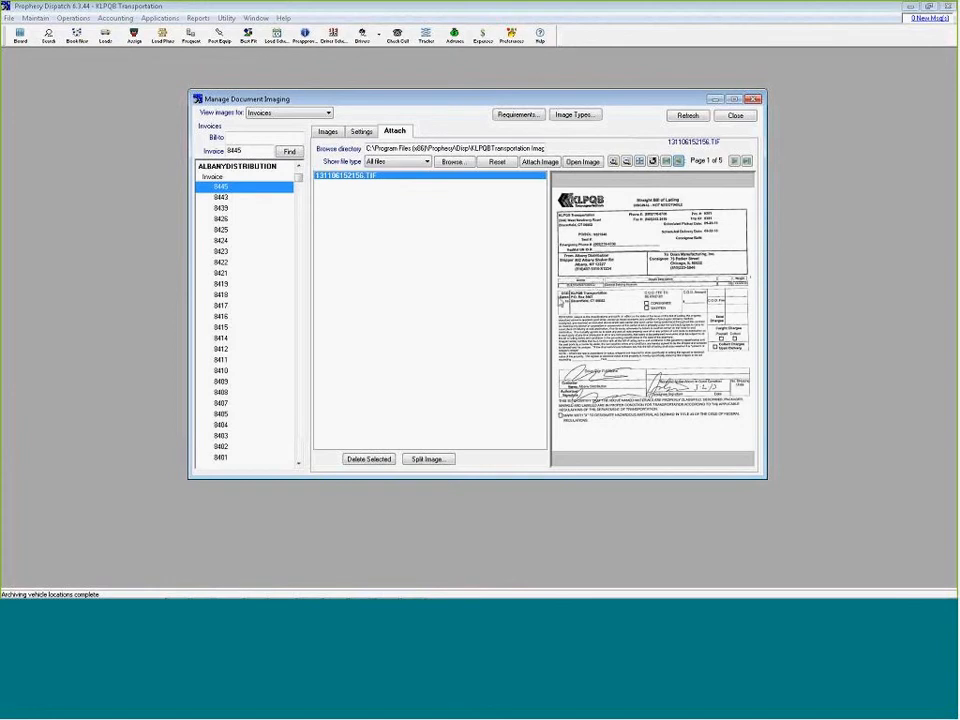
# Split scan 131106152156.TIF into three documents containing pages 1 to 2, 3 to 4, and 5
pyautogui.click(426, 459)
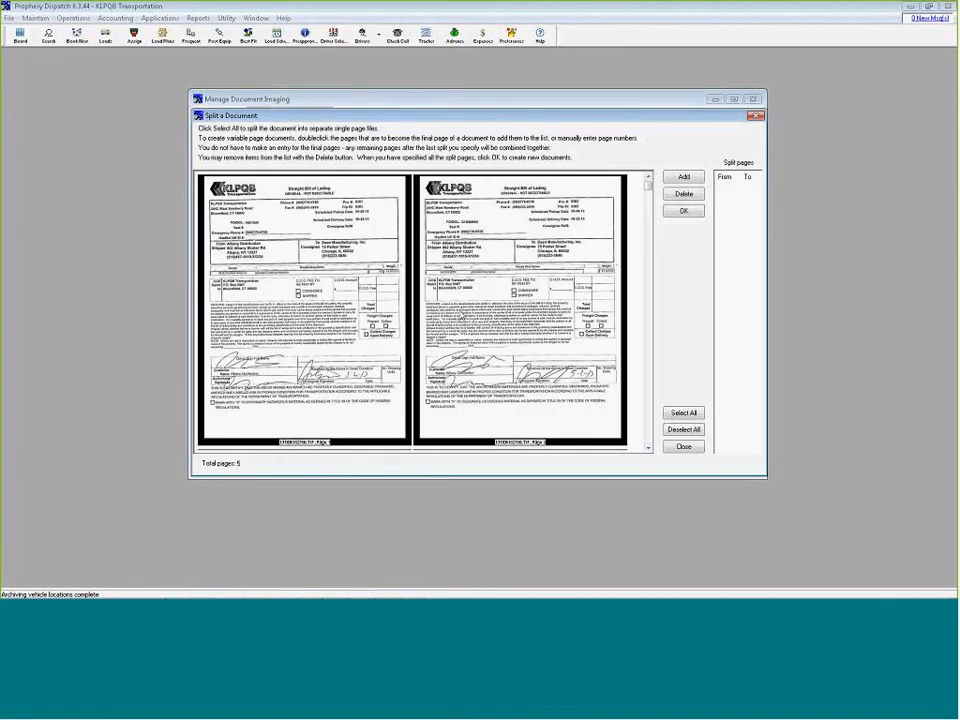
pyautogui.click(648, 449)
pyautogui.click(648, 449)
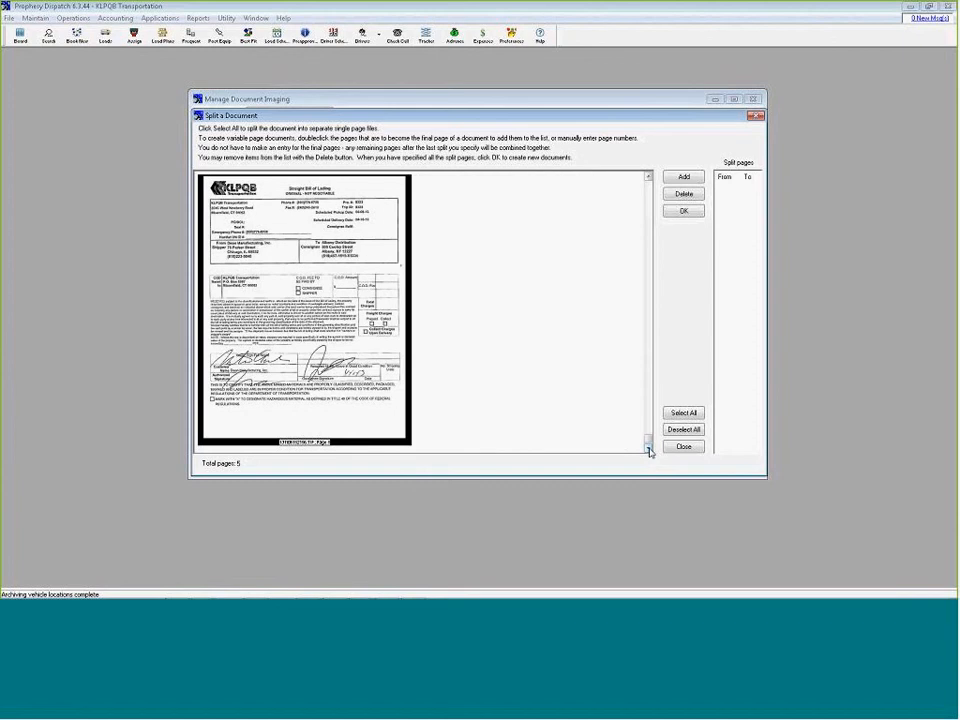
pyautogui.click(648, 176)
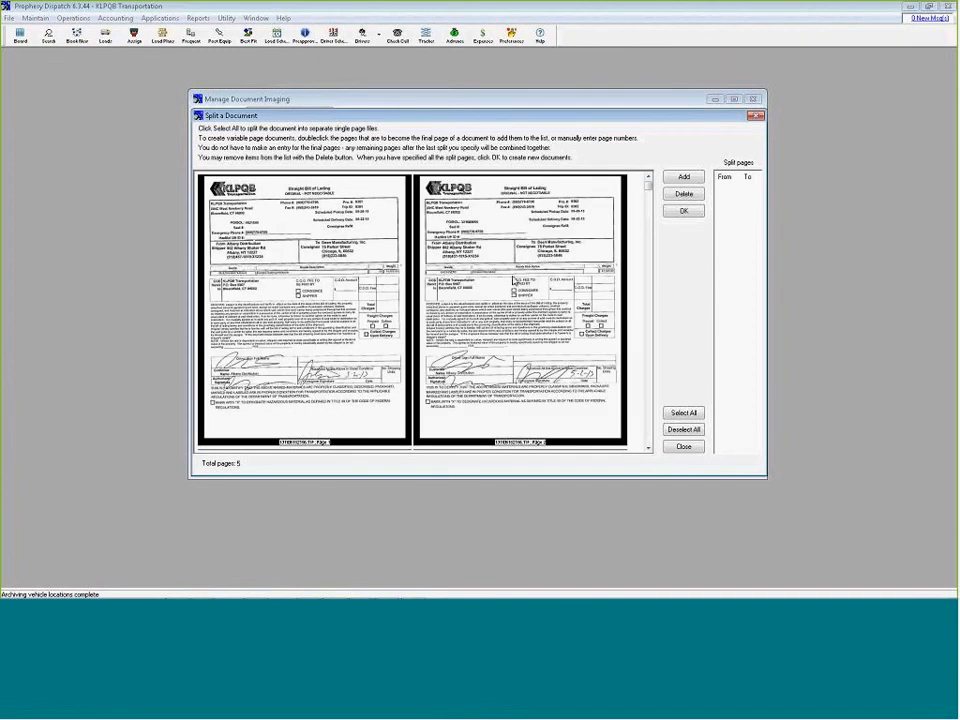
pyautogui.click(512, 283)
pyautogui.doubleClick(512, 283)
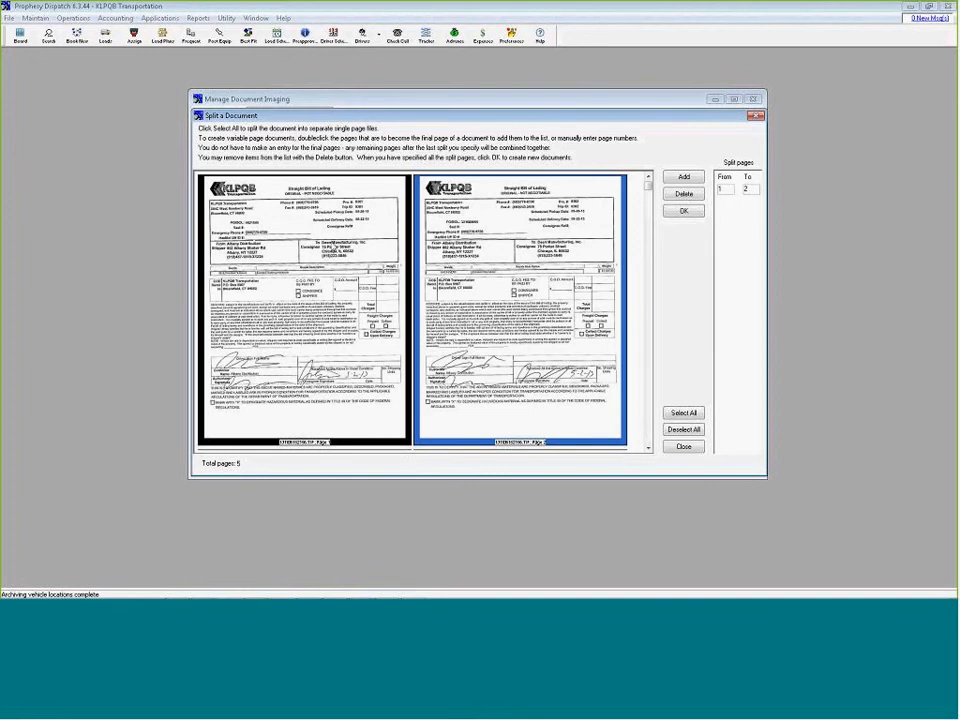
pyautogui.click(648, 450)
pyautogui.doubleClick(431, 277)
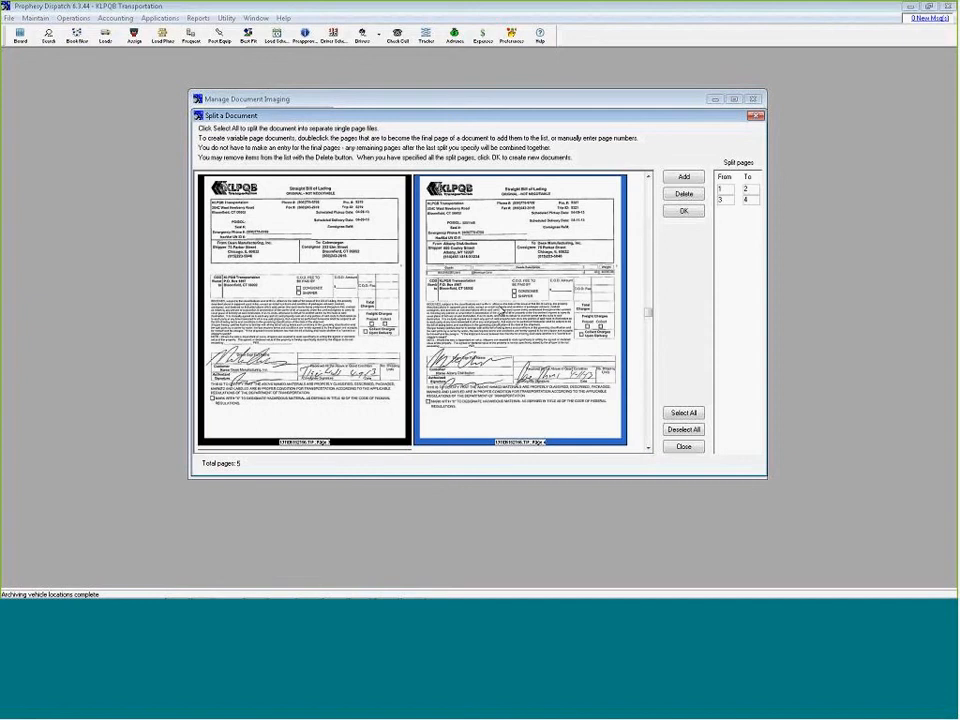
pyautogui.click(648, 450)
pyautogui.doubleClick(283, 317)
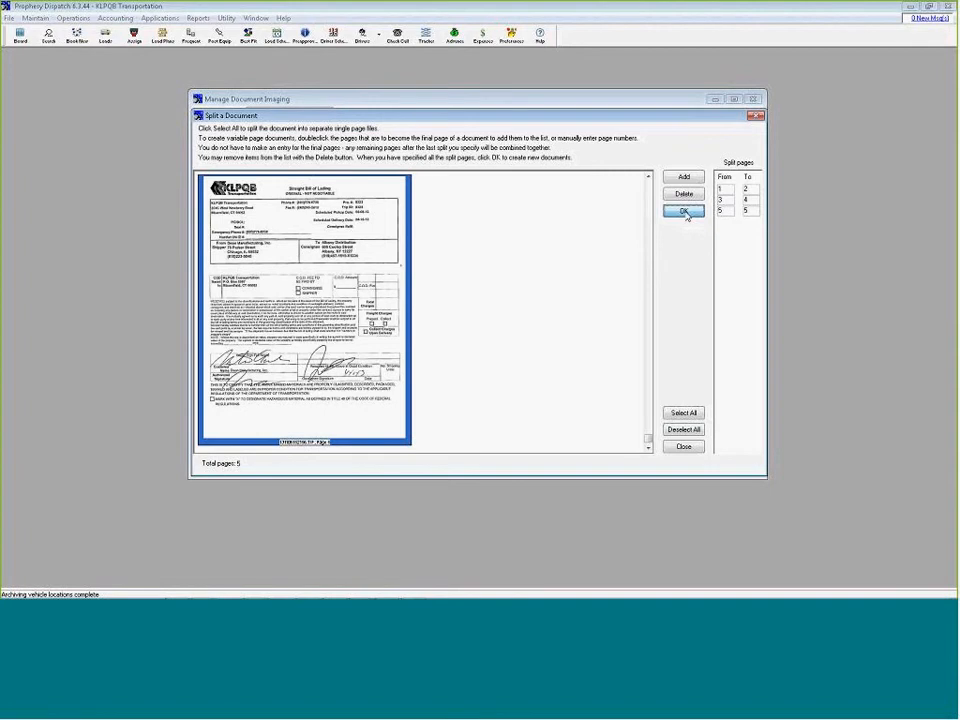
pyautogui.click(686, 214)
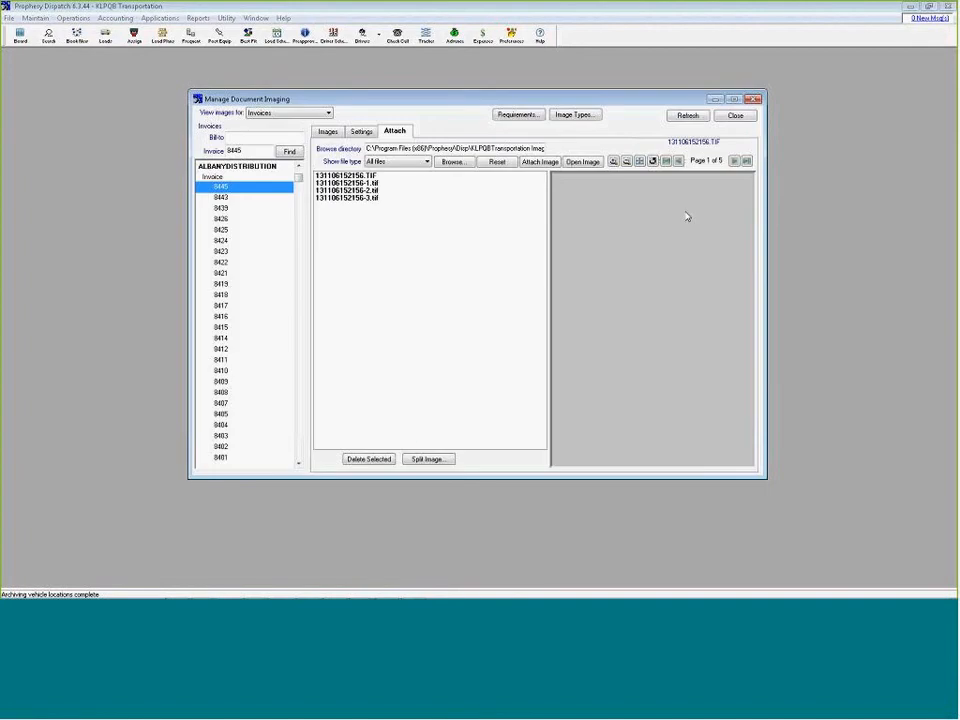
pyautogui.click(371, 184)
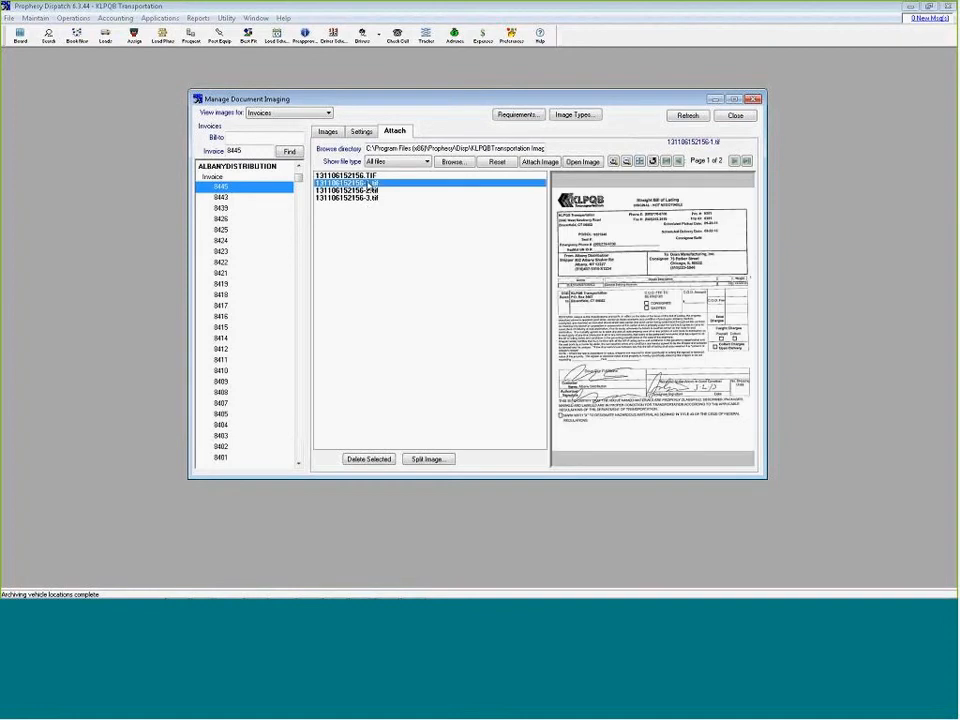
pyautogui.click(373, 191)
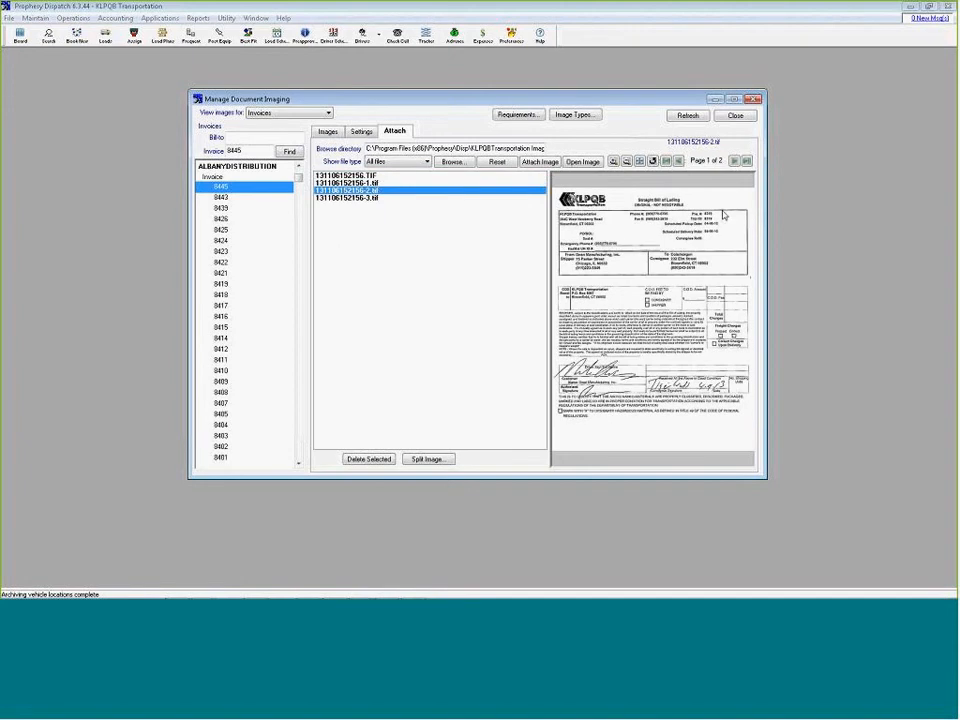
pyautogui.click(375, 198)
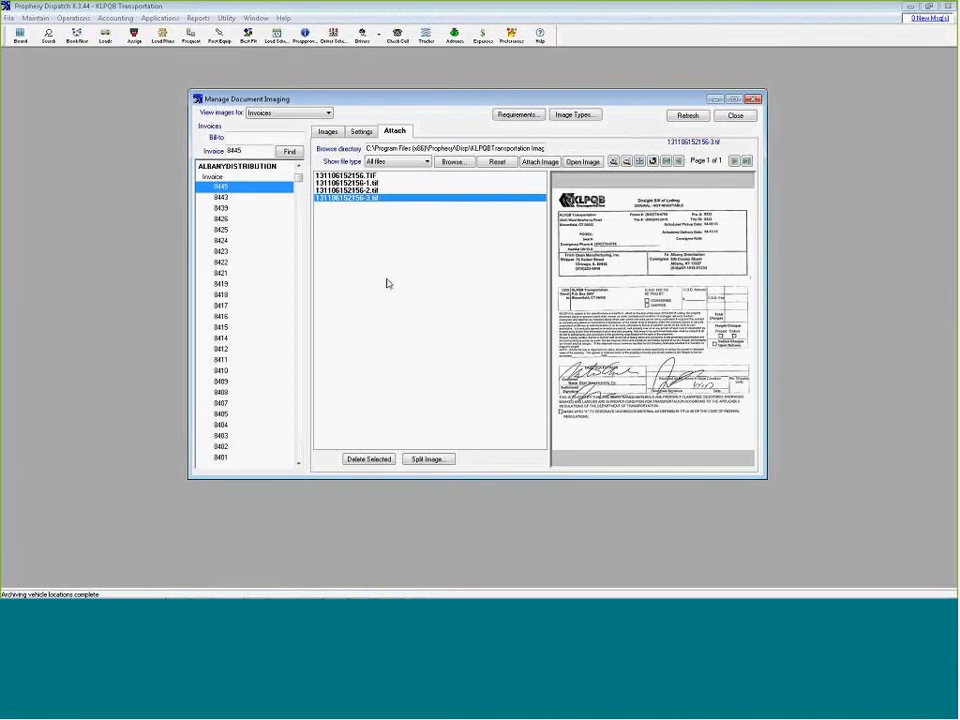
# Return to the attached invoice images and find invoice 1941
pyautogui.click(327, 132)
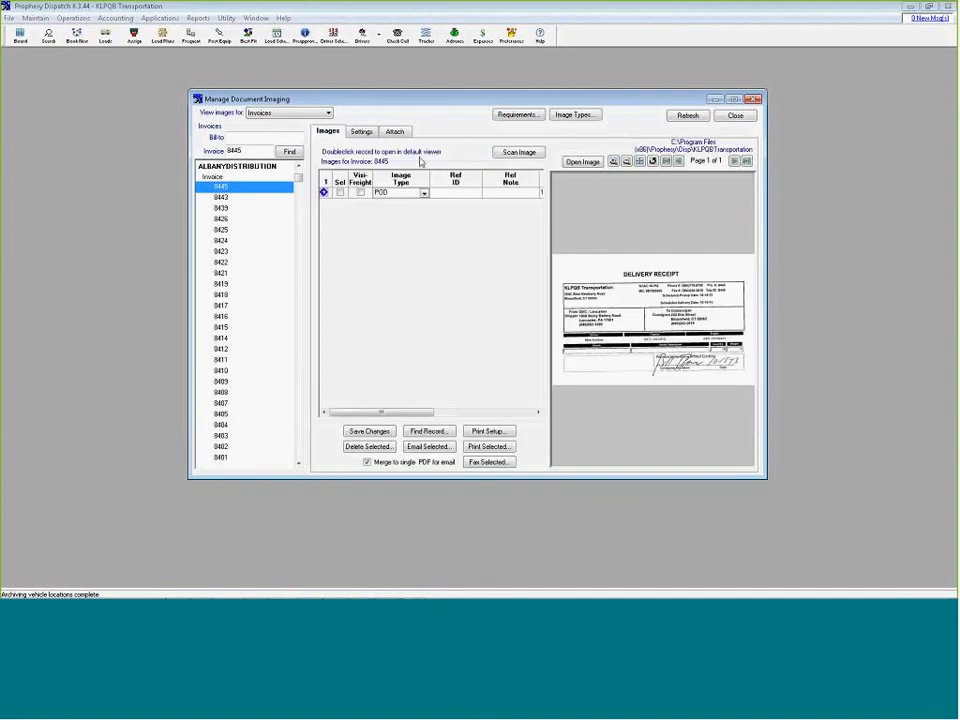
pyautogui.moveTo(262, 151); pyautogui.dragTo(227, 151)
pyautogui.write('1941')
pyautogui.press('Return')
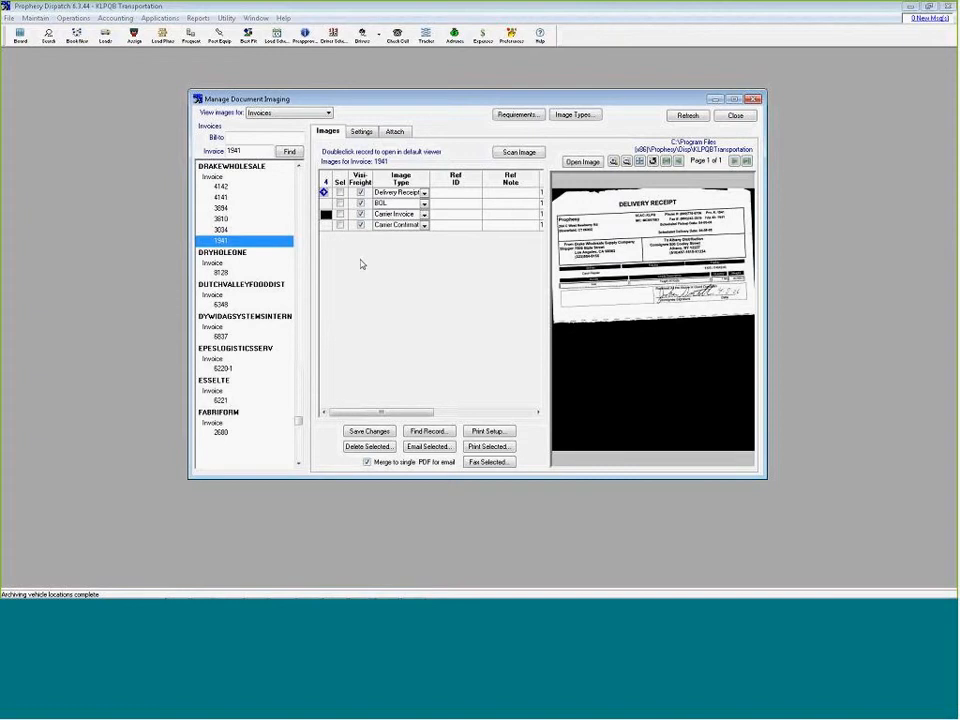
# Select the BOL image of invoice 1941 and email it to the prefilled recipient with the default message
pyautogui.press('Down')
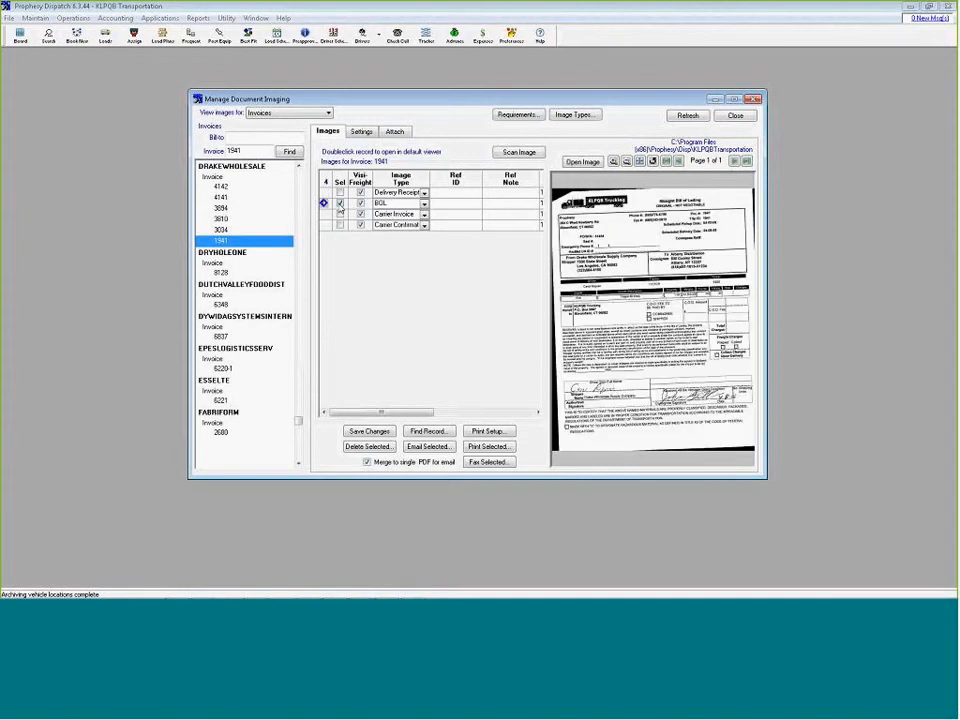
pyautogui.click(422, 450)
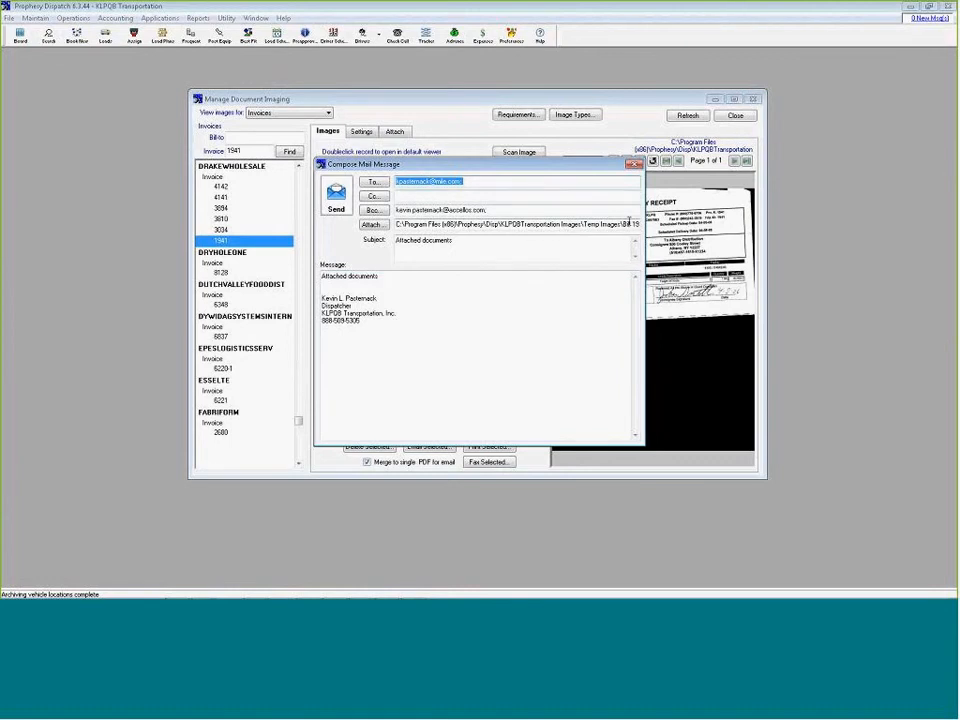
pyautogui.moveTo(362, 322); pyautogui.dragTo(315, 299)
pyautogui.click(351, 298)
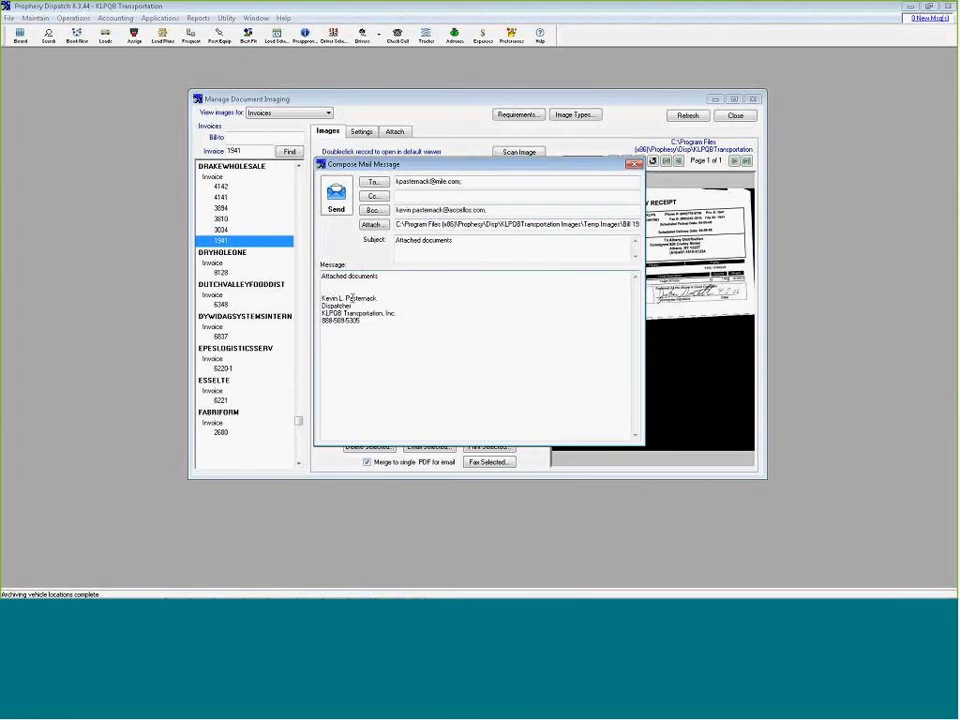
pyautogui.click(337, 208)
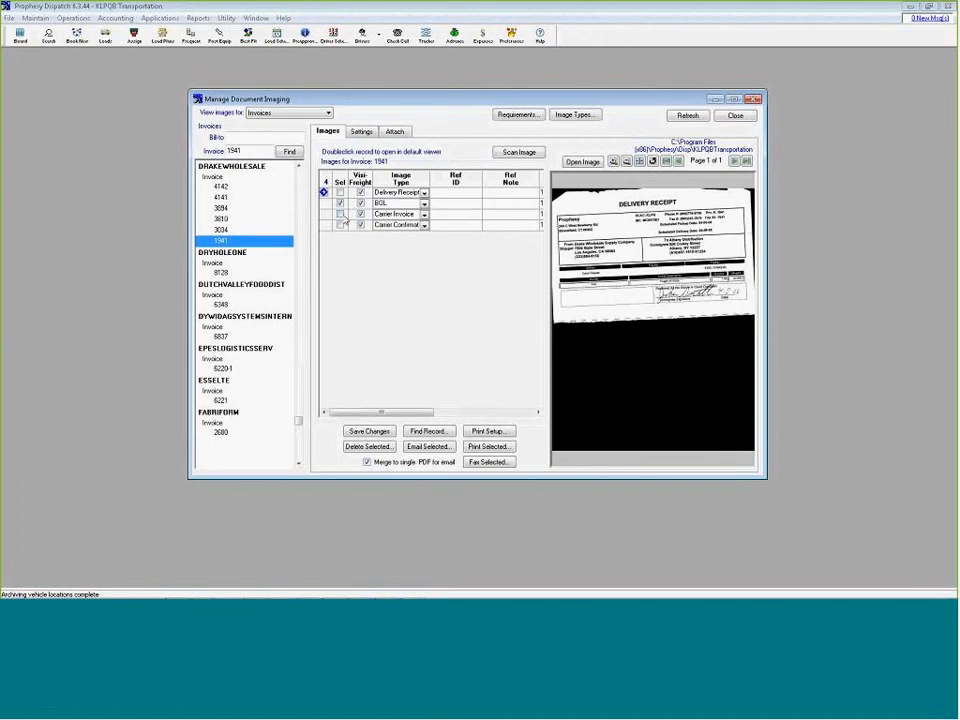
# Fax the selected BOL image with a cover sheet to the main contact of Albany Distribution, searching the customers for alb
pyautogui.click(479, 463)
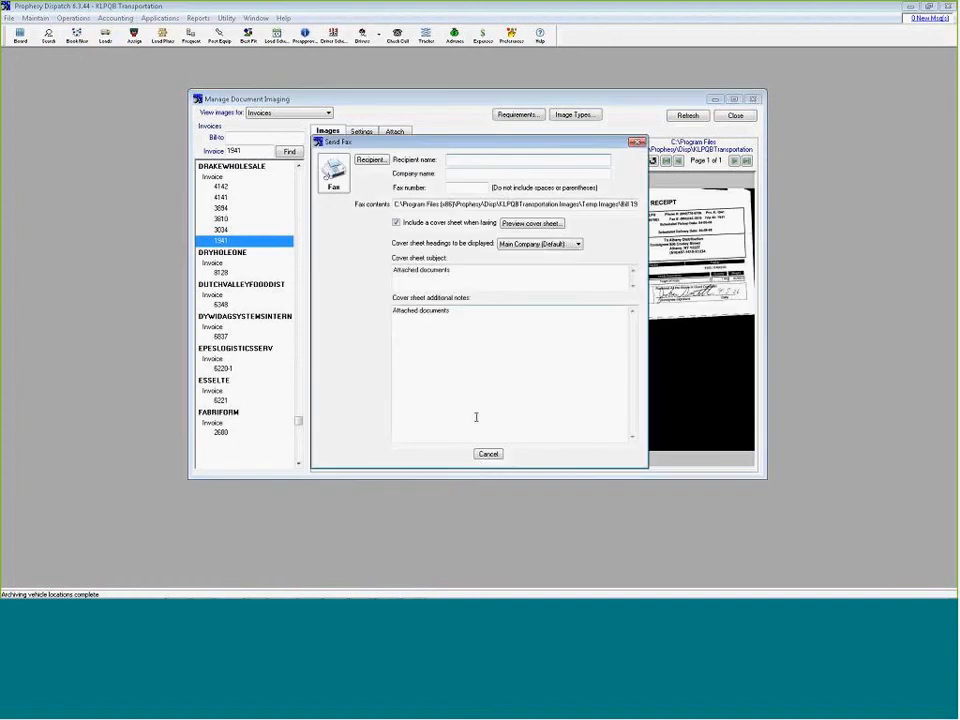
pyautogui.click(370, 160)
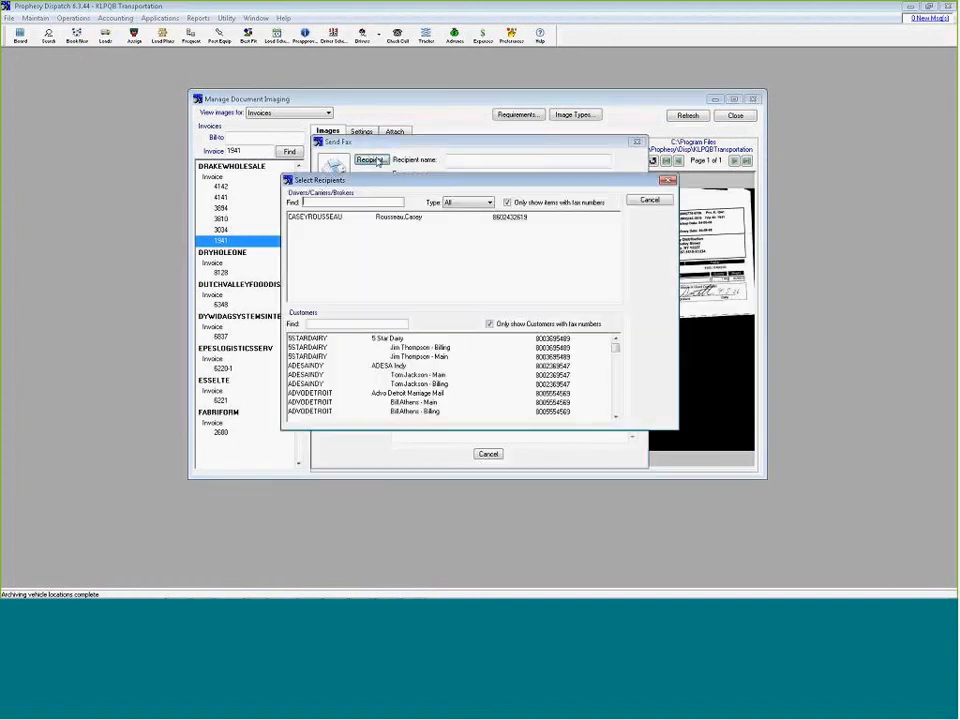
pyautogui.click(343, 327)
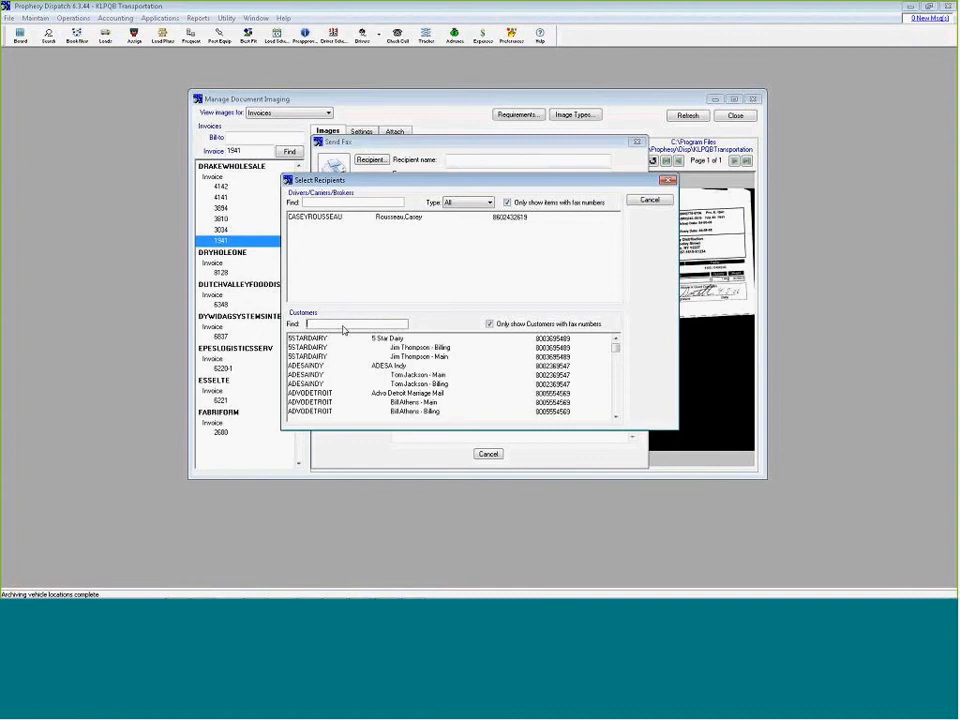
pyautogui.write('alb')
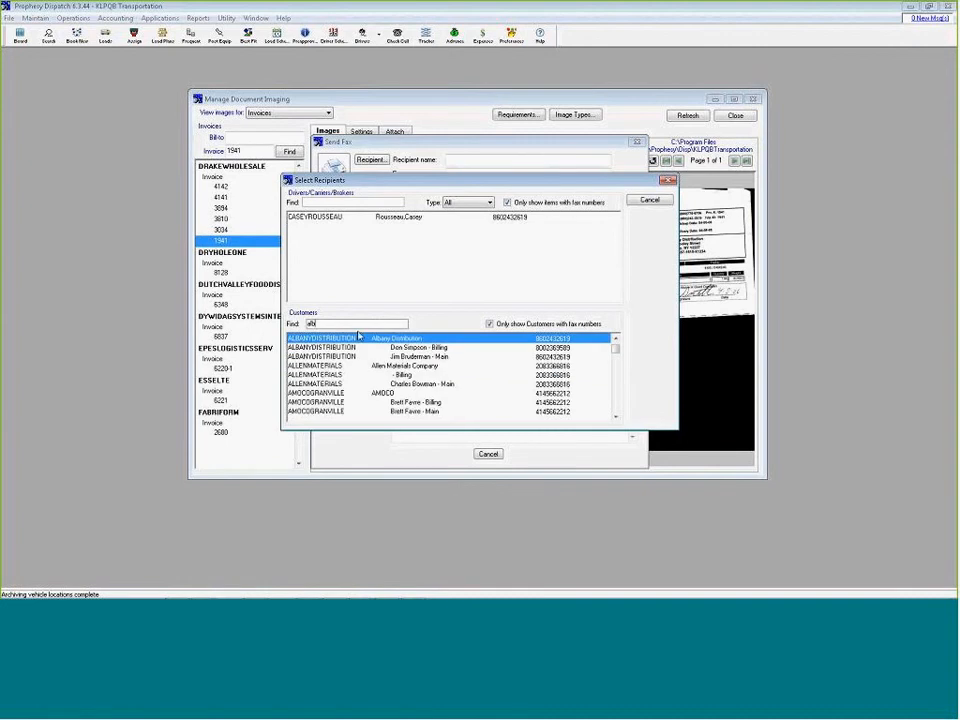
pyautogui.doubleClick(360, 356)
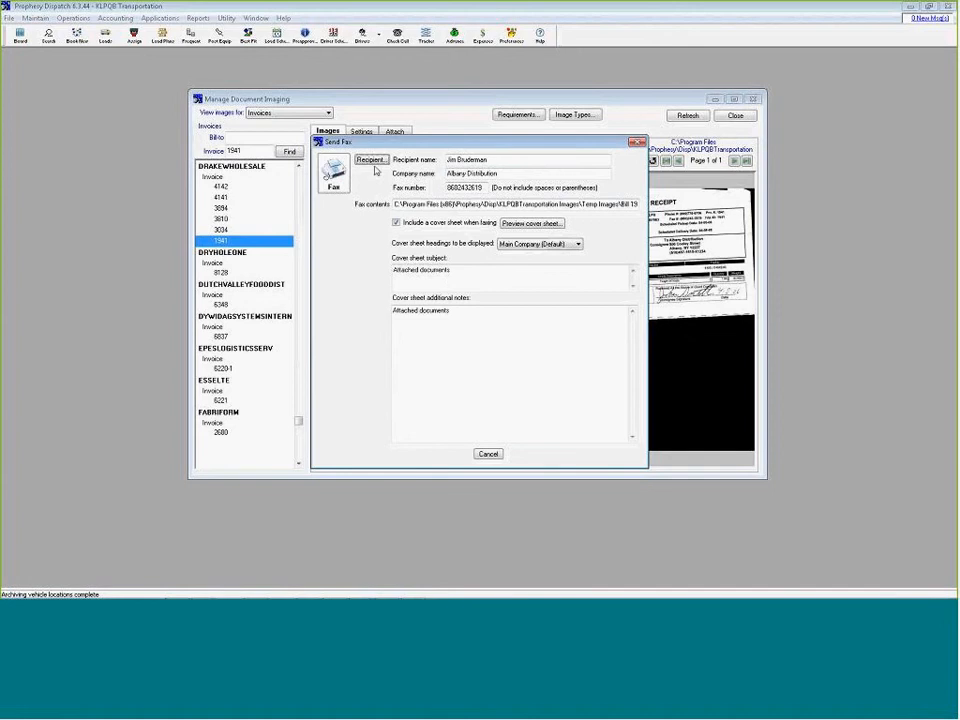
pyautogui.click(336, 176)
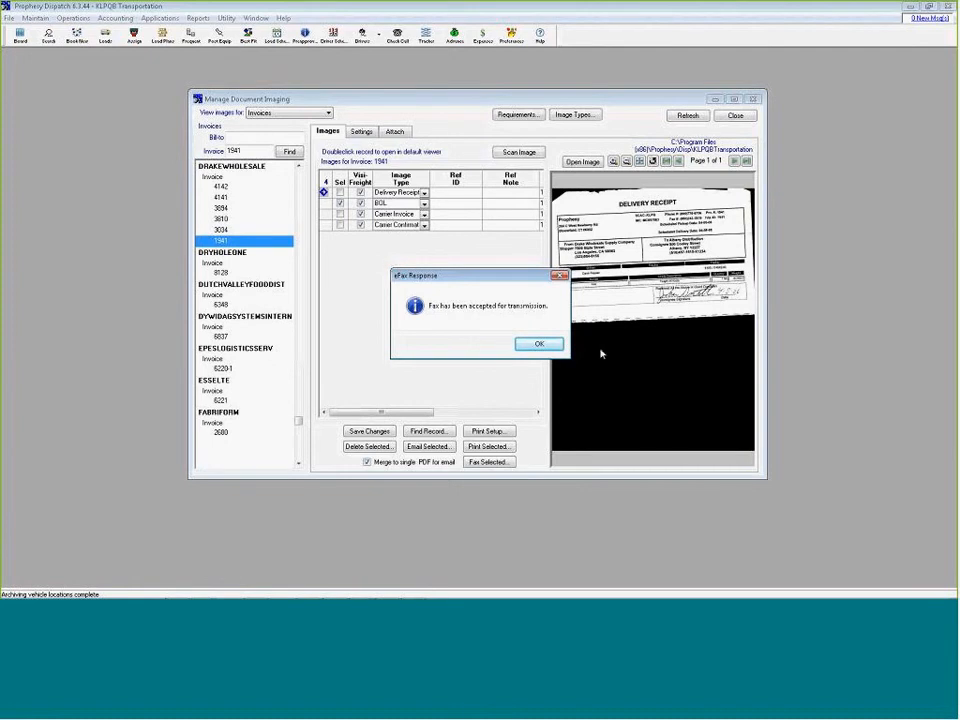
pyautogui.click(540, 344)
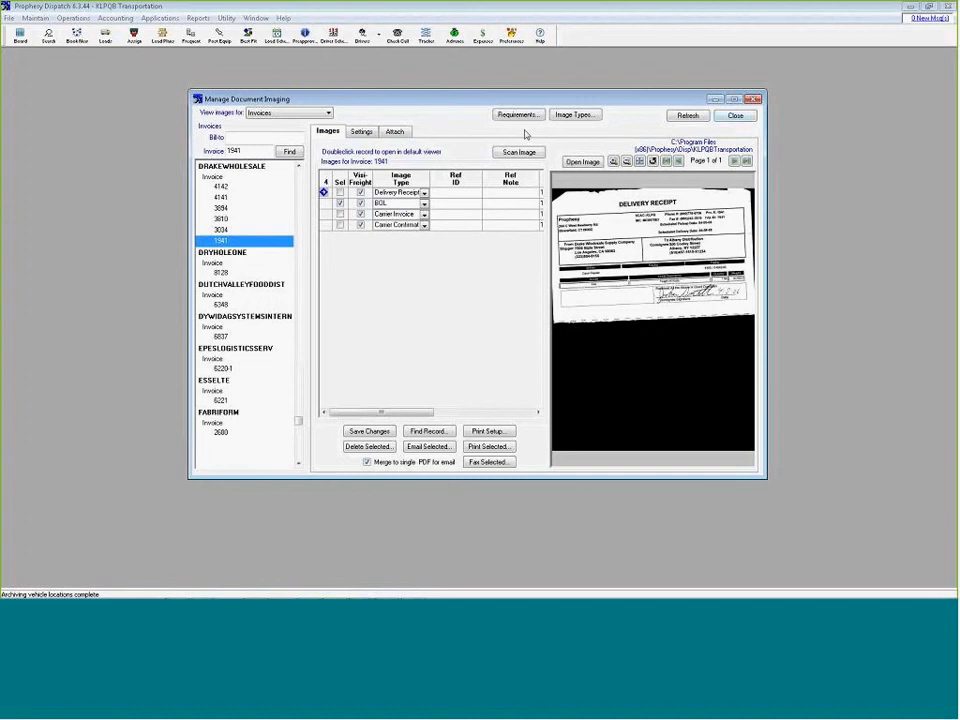
# View the imaging settings, close document imaging and open the freight bill printing and posting list
pyautogui.click(361, 131)
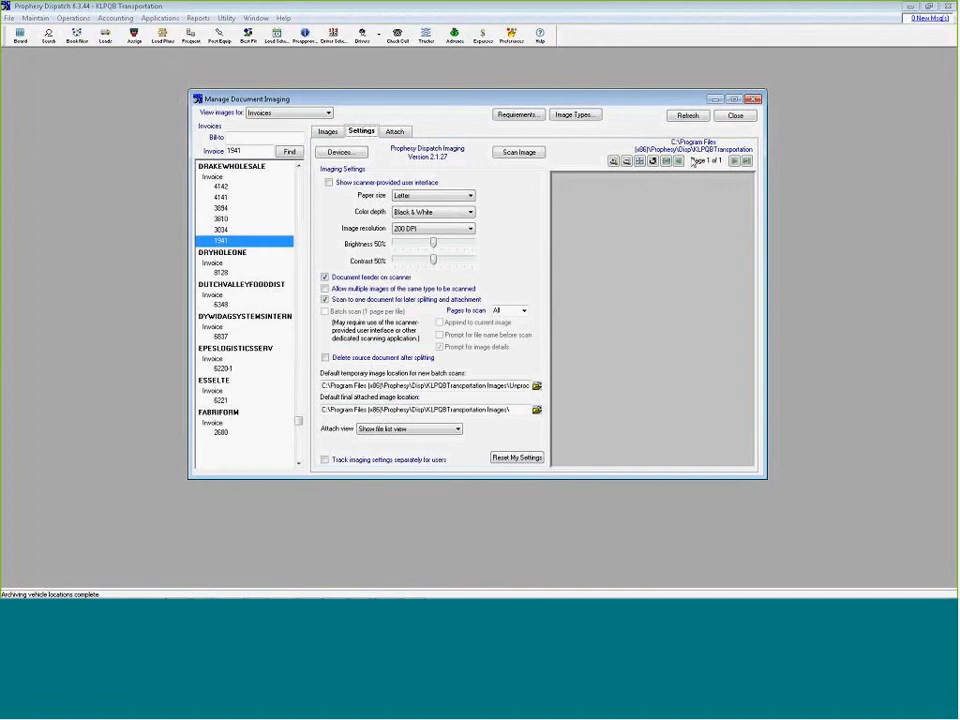
pyautogui.click(753, 100)
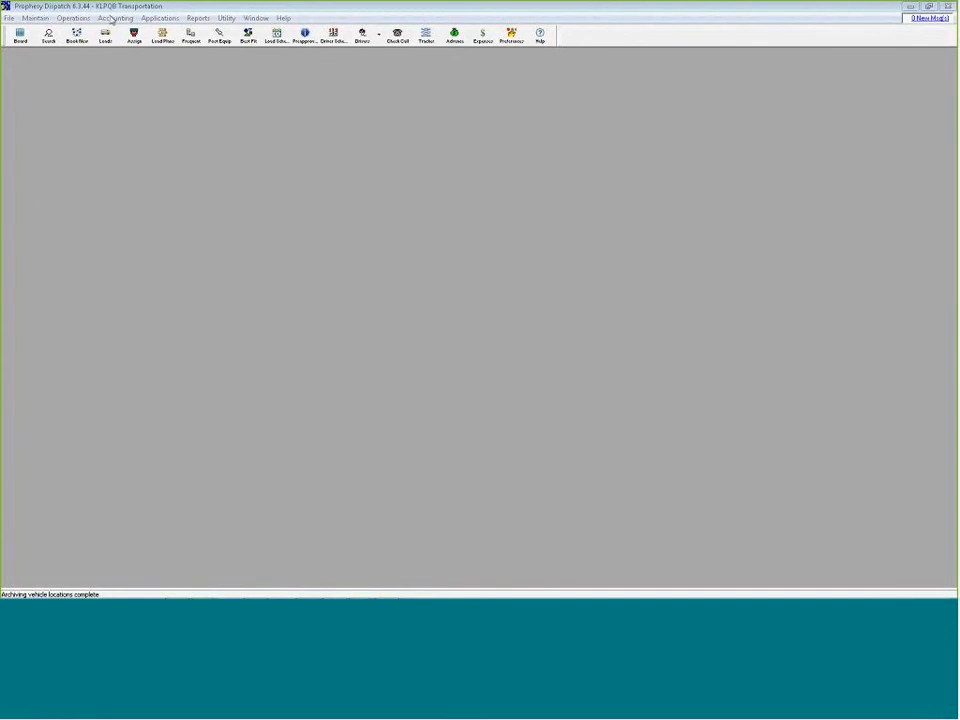
pyautogui.click(112, 20)
pyautogui.click(112, 30)
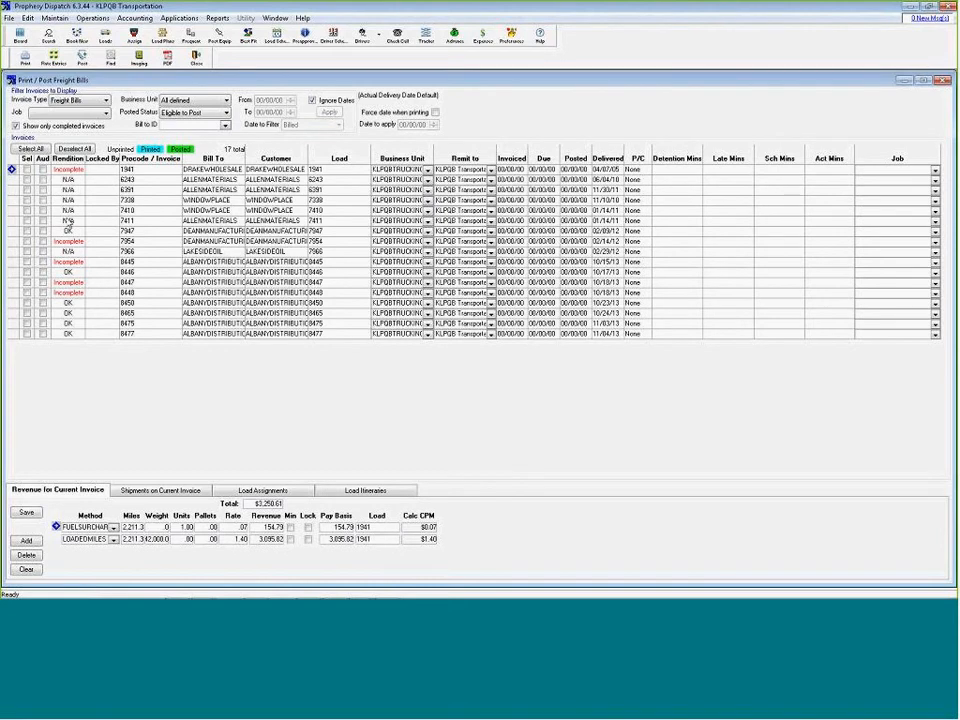
# Select all listed invoices and run the Rendition Documents Status Report for them
pyautogui.click(104, 294)
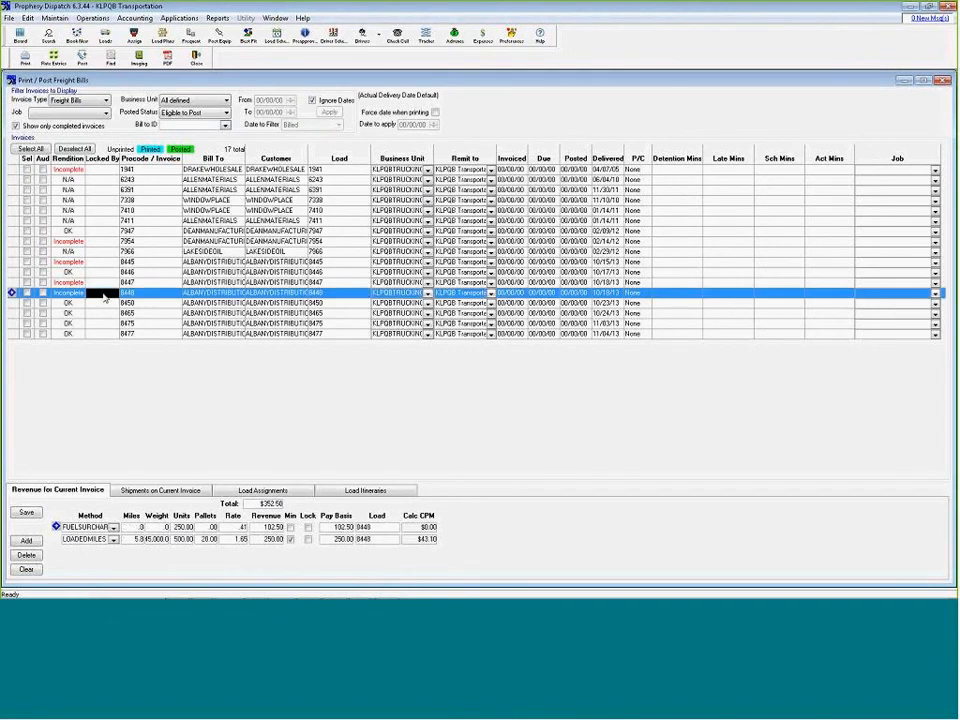
pyautogui.click(28, 150)
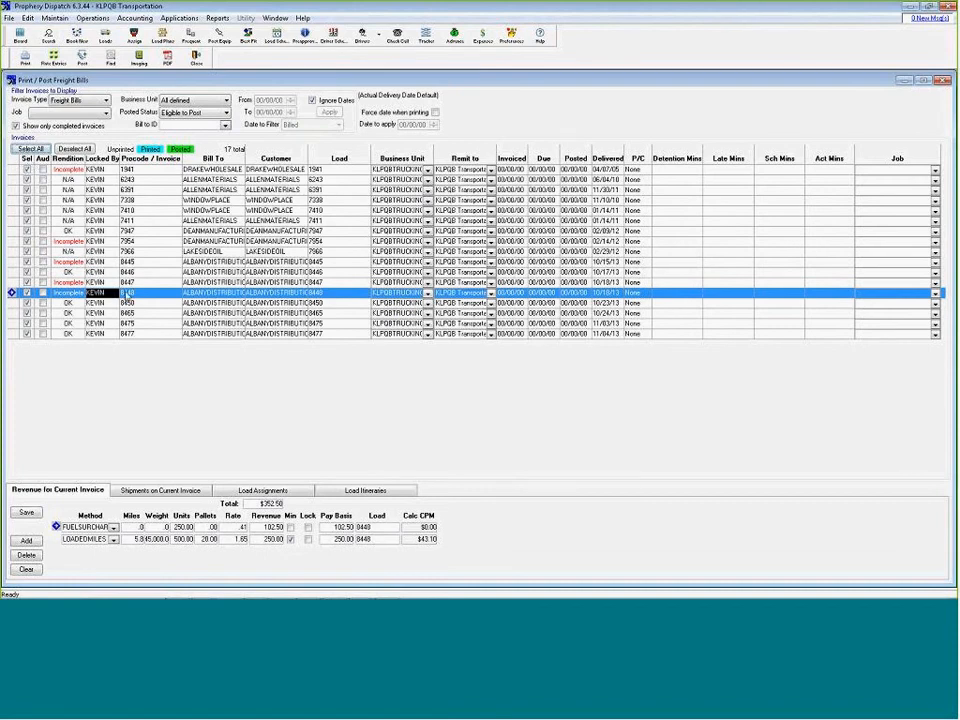
pyautogui.rightClick(136, 303)
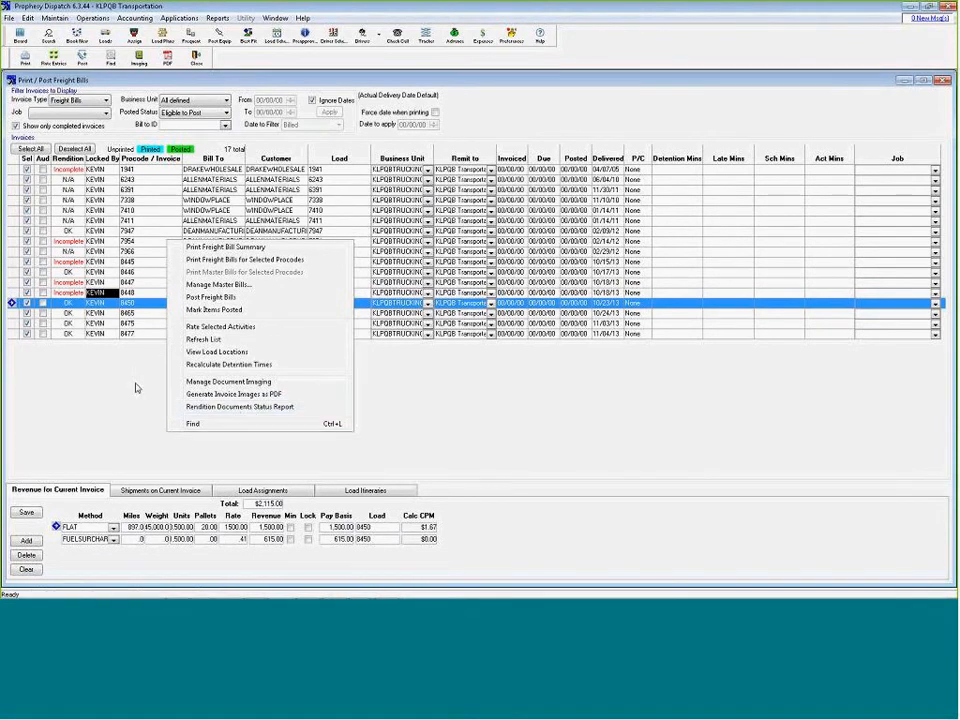
pyautogui.click(236, 408)
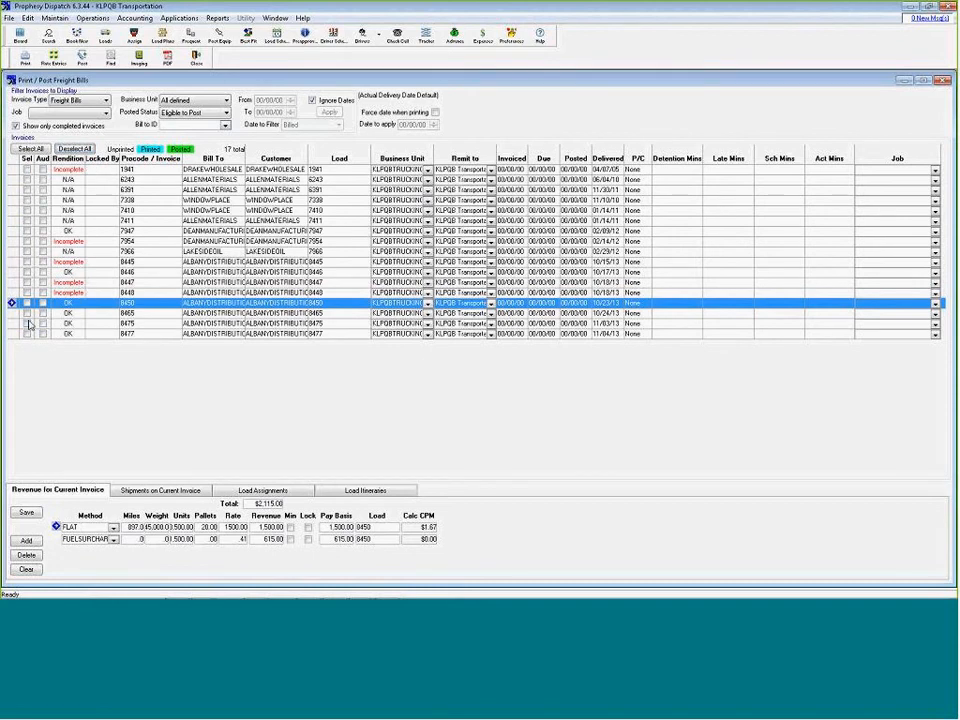
# Generate the freight bill for invoice 8475 only and print one copy of all pages with its rendition documents
pyautogui.click(27, 323)
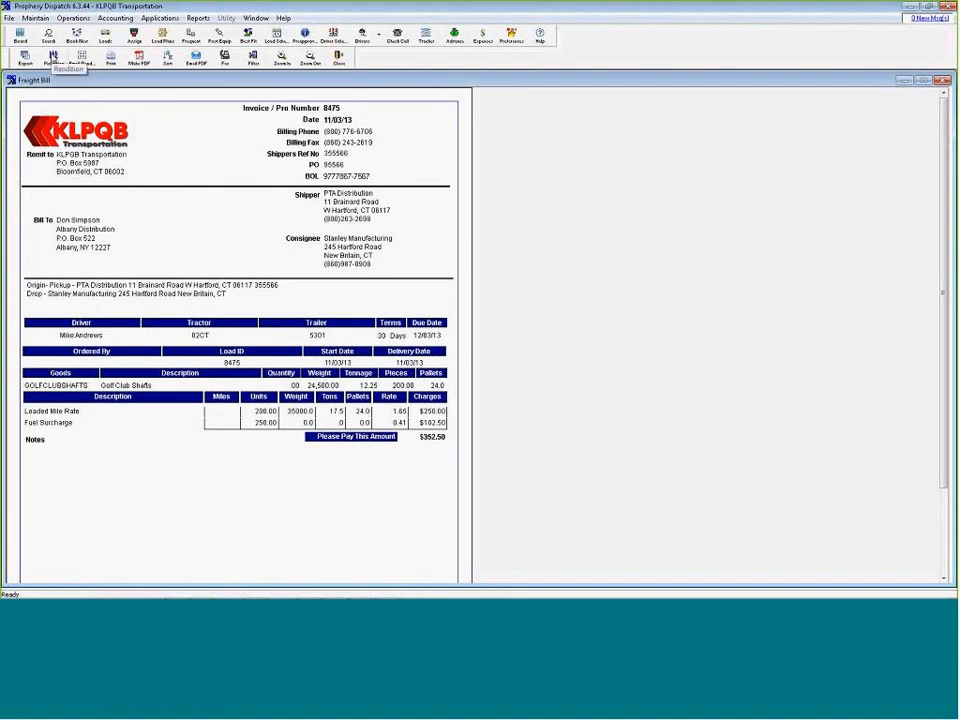
pyautogui.click(52, 57)
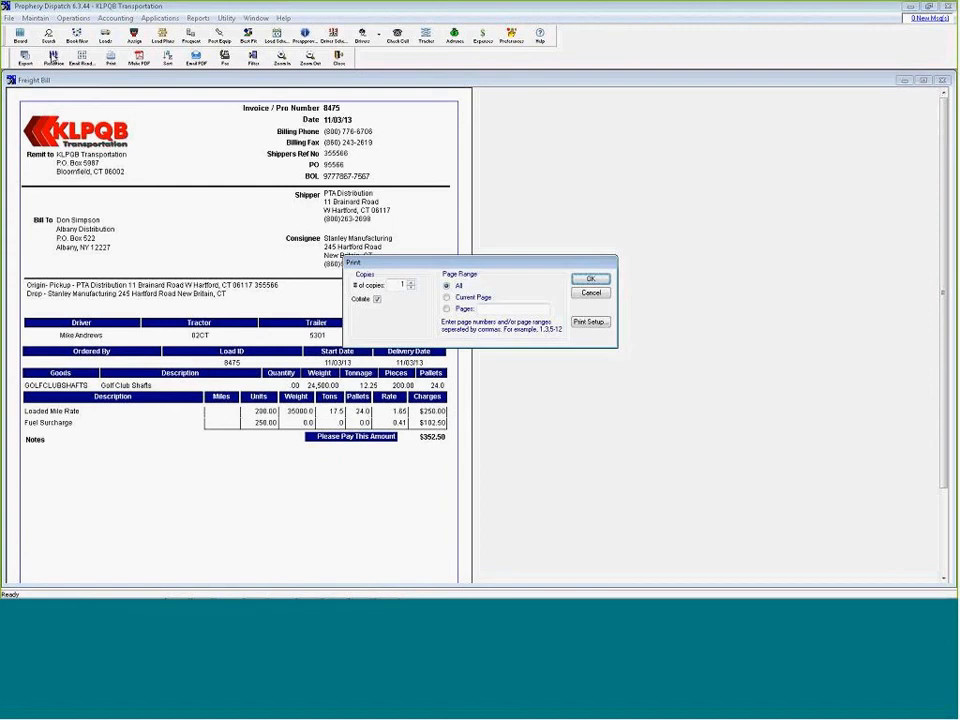
pyautogui.click(581, 282)
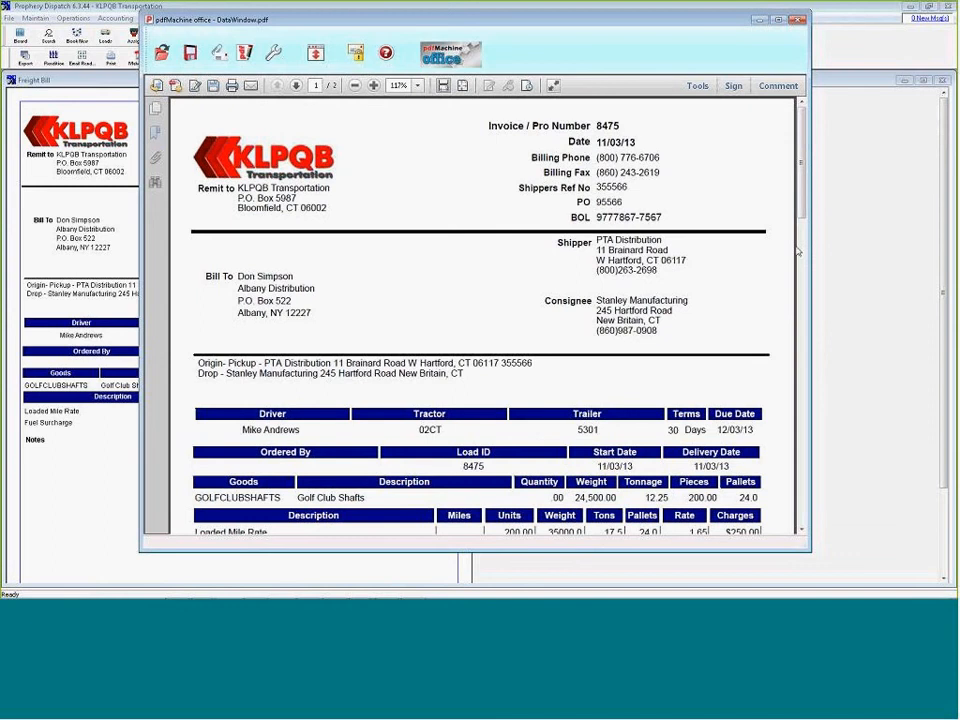
# Review the printed PDF of invoice 8475, then close the bill and the invoice list without flagging it for posting
pyautogui.moveTo(803, 202); pyautogui.dragTo(803, 160)
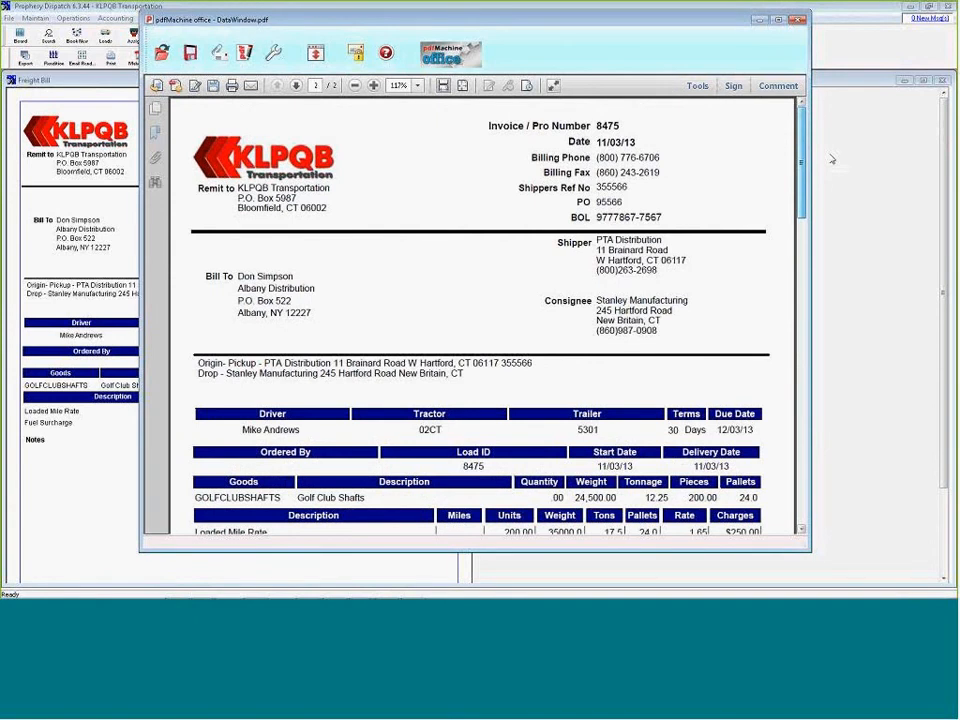
pyautogui.click(797, 20)
pyautogui.click(456, 312)
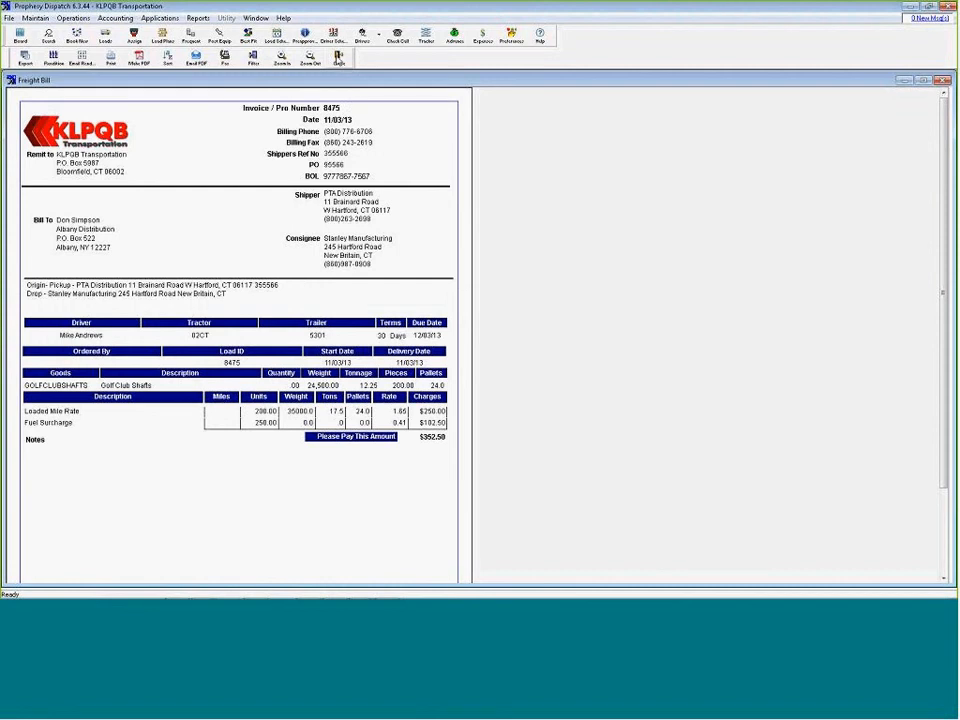
pyautogui.click(339, 57)
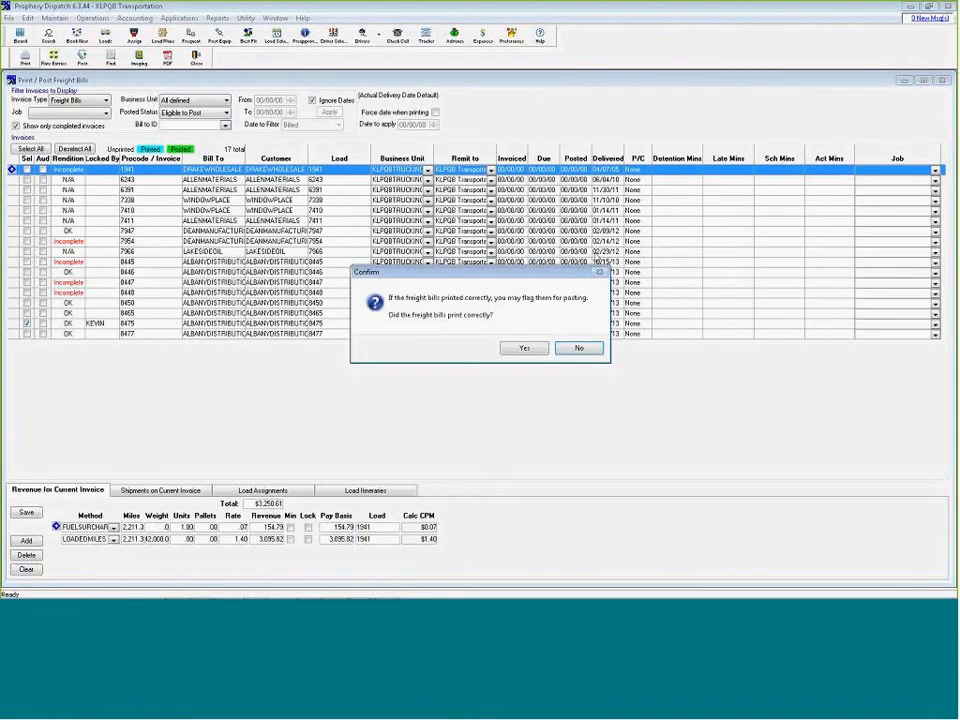
pyautogui.click(582, 348)
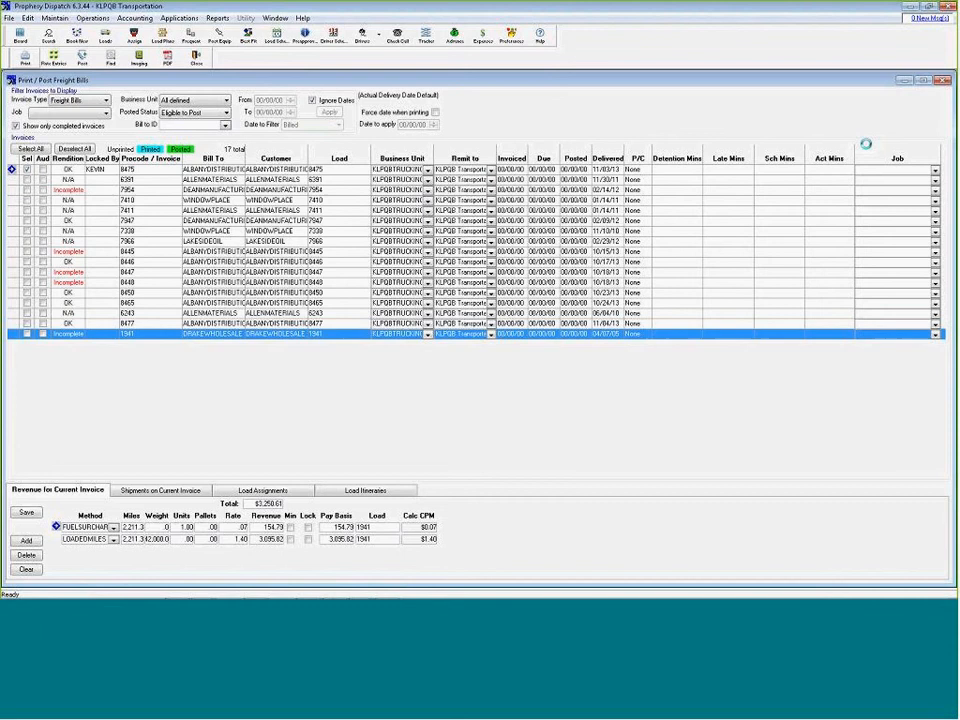
pyautogui.click(942, 80)
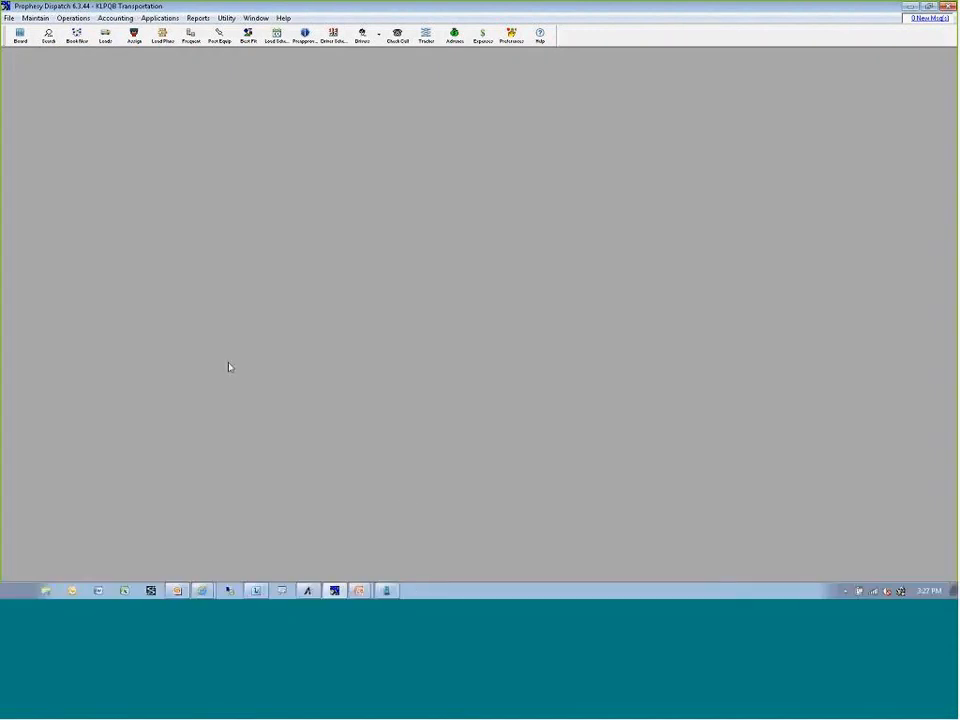
# Open document imaging, find invoice 8477 and examine the reference details of its attached BOL image
pyautogui.click(72, 18)
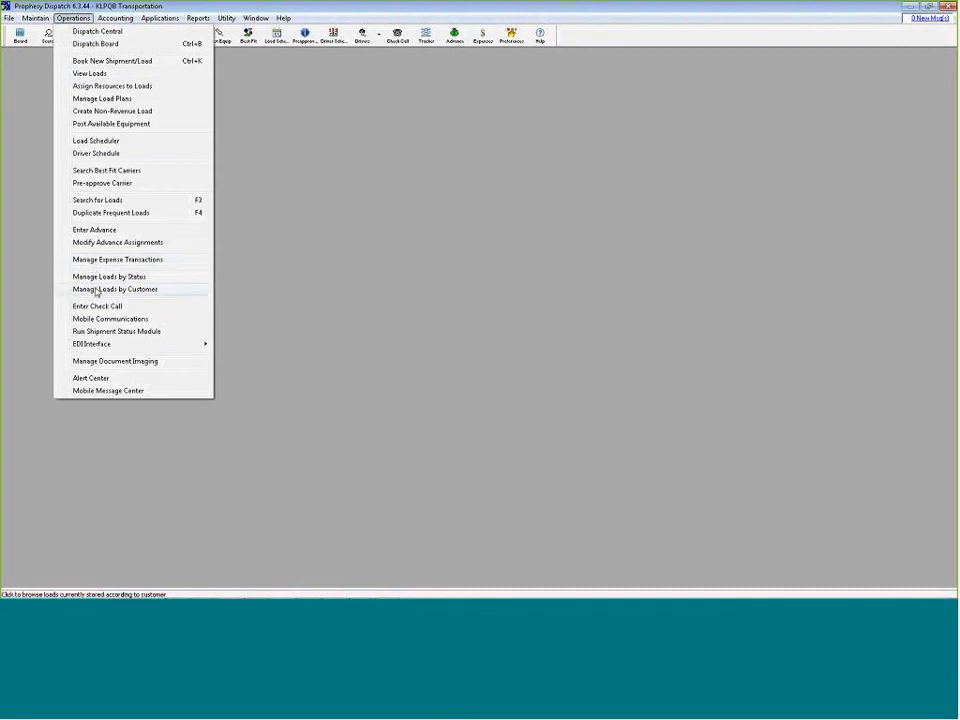
pyautogui.click(115, 361)
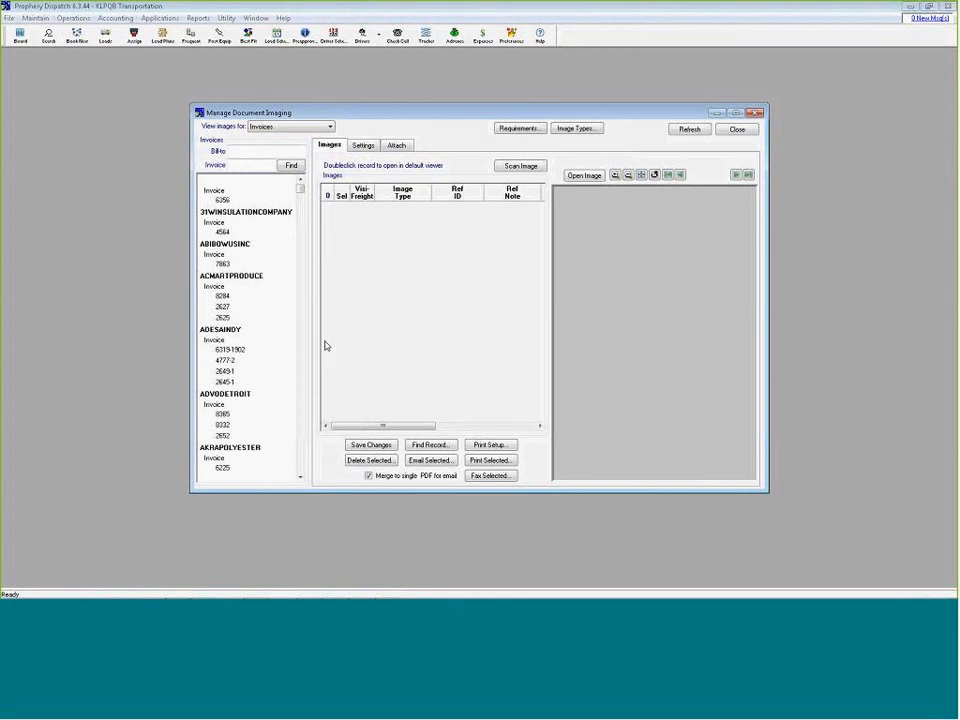
pyautogui.click(254, 167)
pyautogui.write('8477')
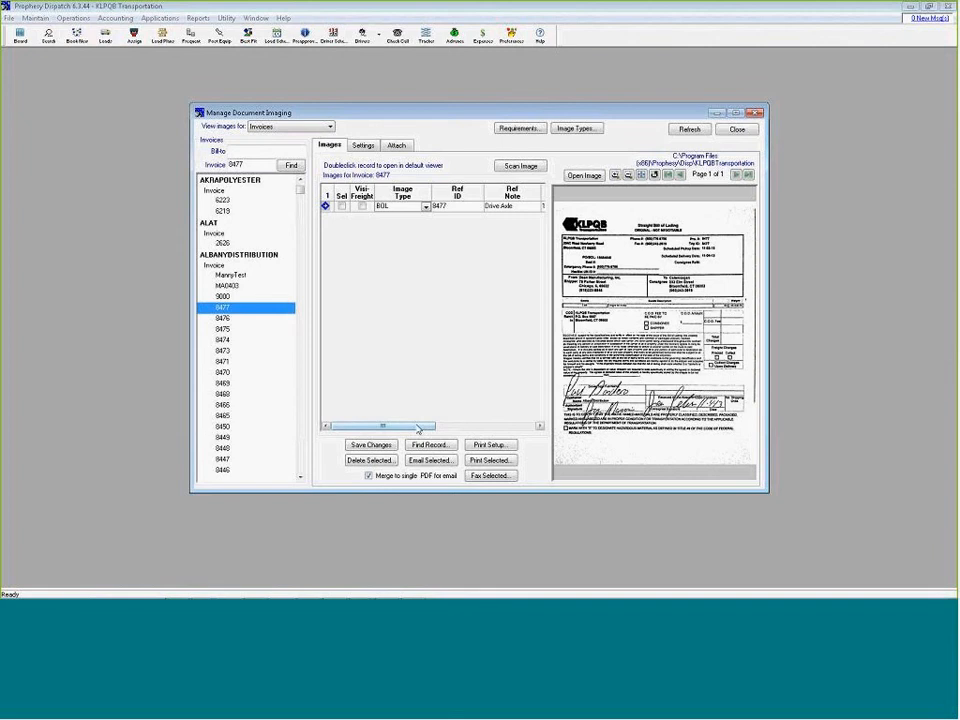
pyautogui.moveTo(418, 427); pyautogui.dragTo(442, 430)
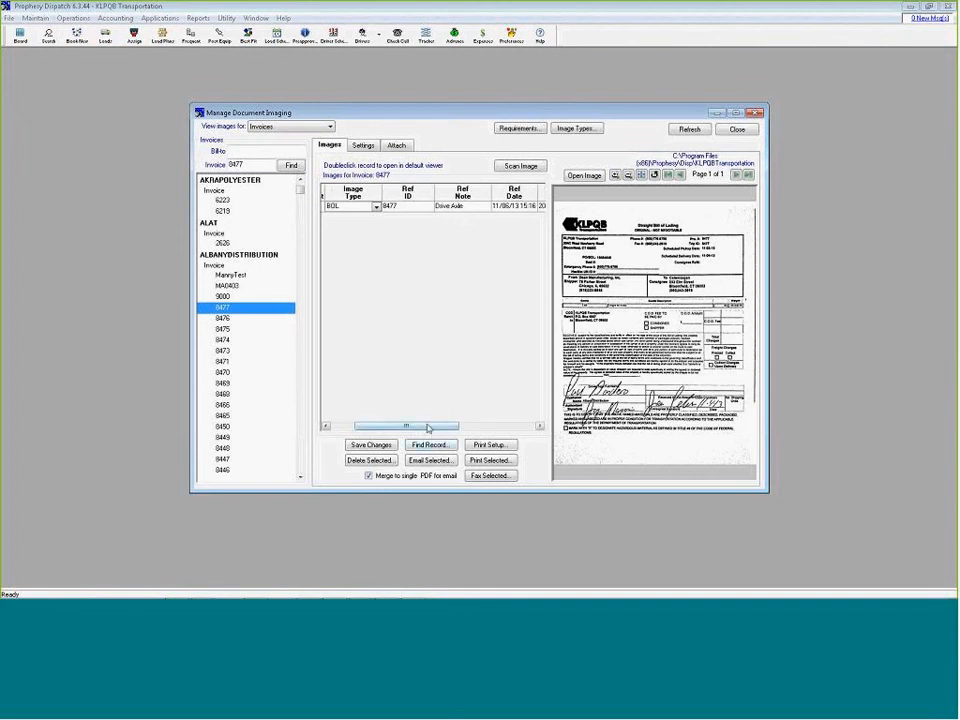
# Open invoice 8477's BOL image in the default viewer, examine it enlarged at full screen, and close the viewer and document imaging
pyautogui.moveTo(428, 426); pyautogui.dragTo(516, 430)
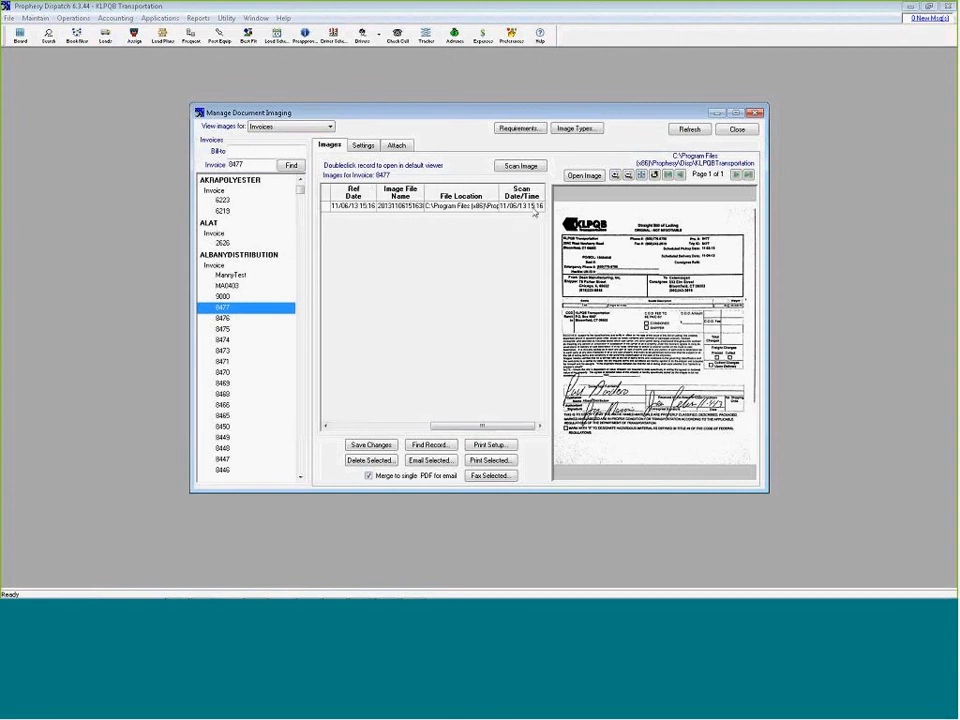
pyautogui.doubleClick(537, 206)
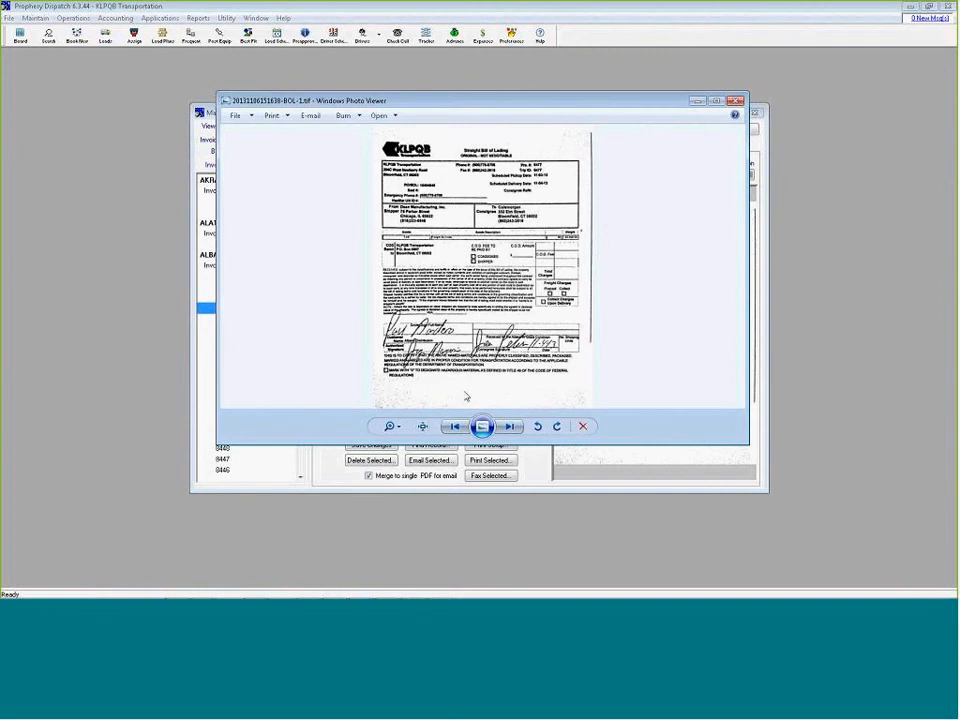
pyautogui.click(395, 427)
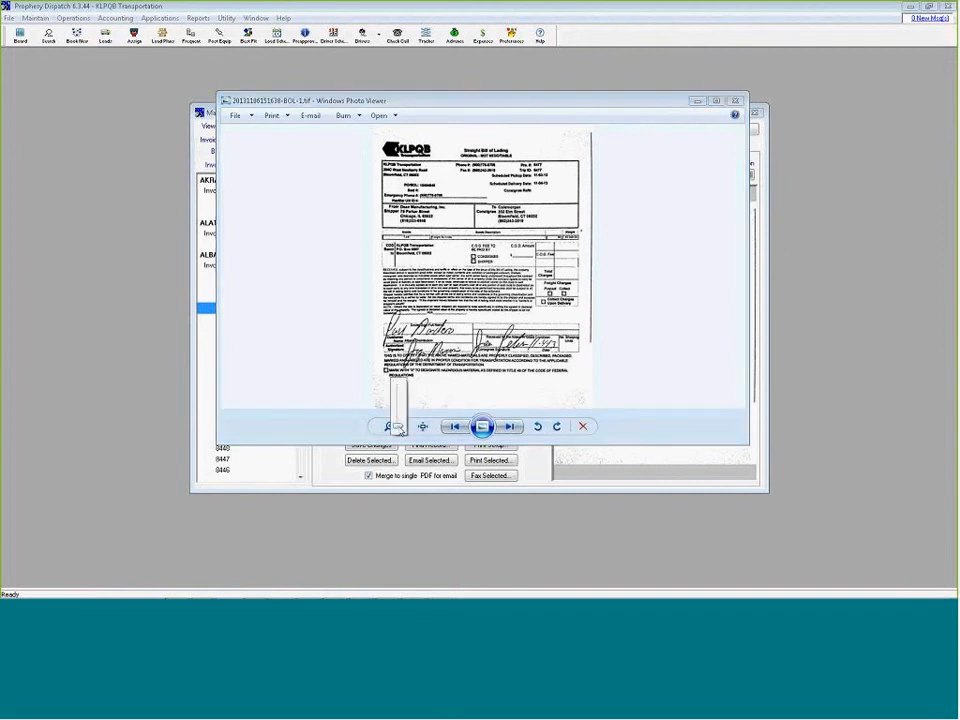
pyautogui.moveTo(397, 428); pyautogui.dragTo(400, 392)
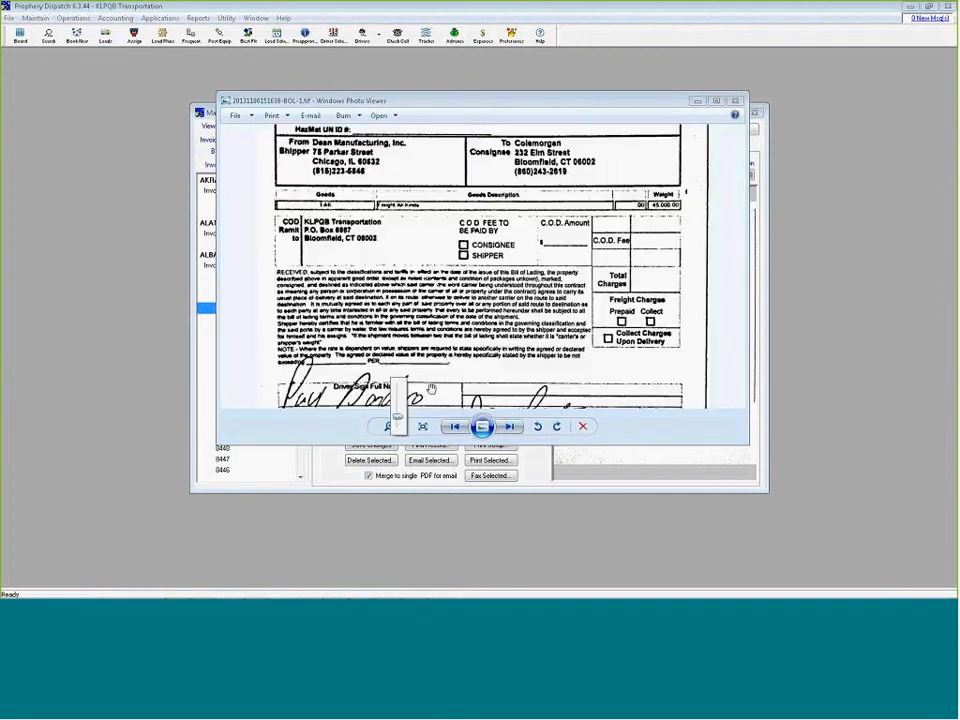
pyautogui.click(717, 101)
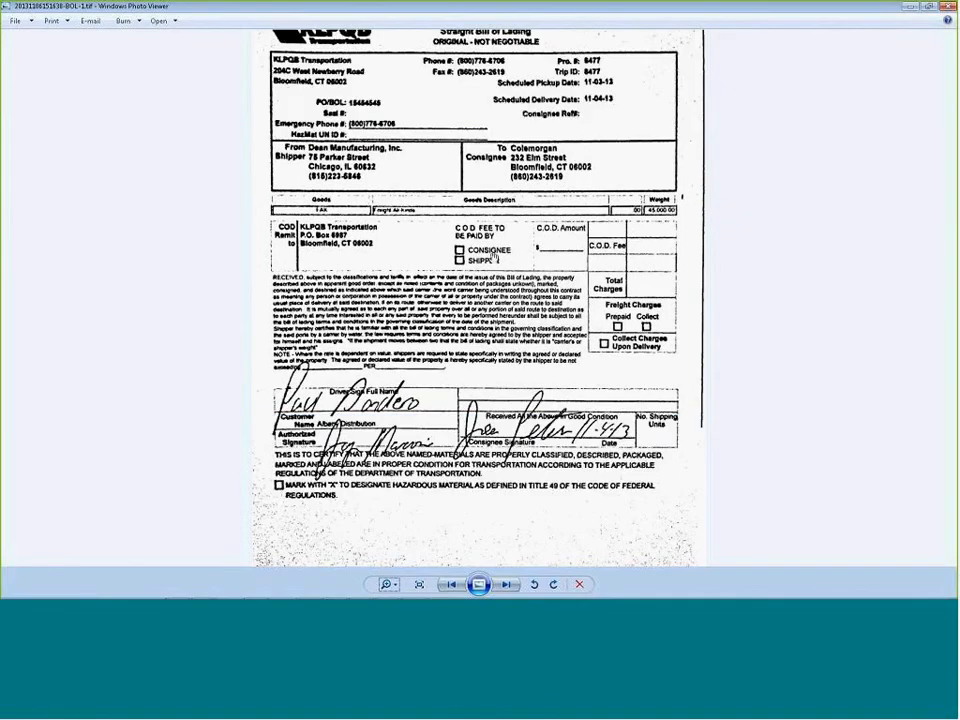
pyautogui.scroll(2, 493, 257)
pyautogui.scroll(-2, 493, 257)
pyautogui.scroll(-1, 493, 257)
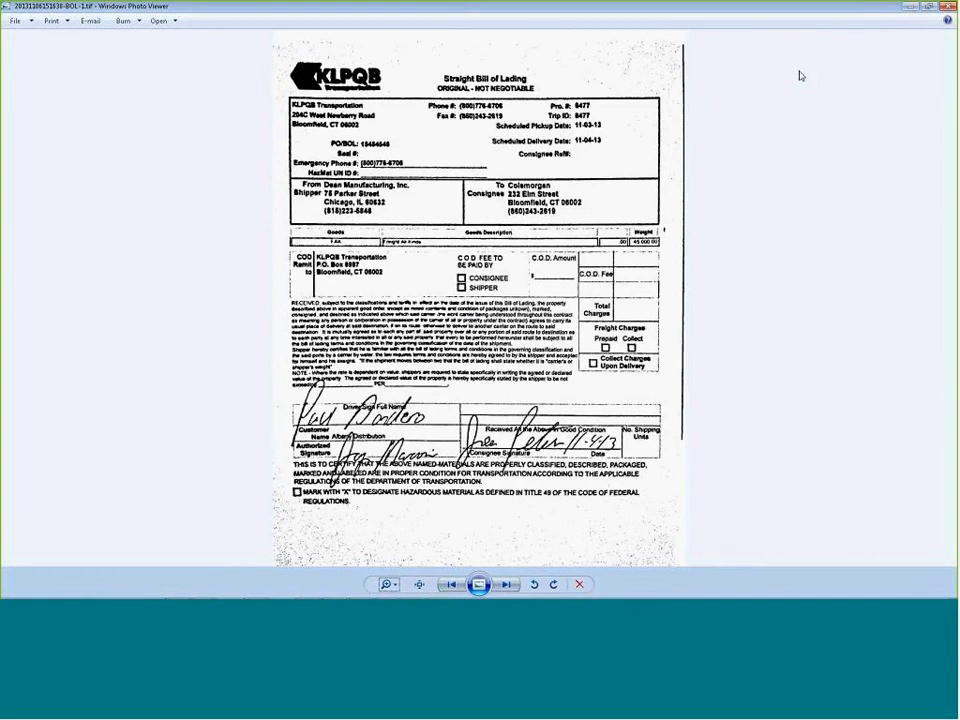
pyautogui.click(949, 6)
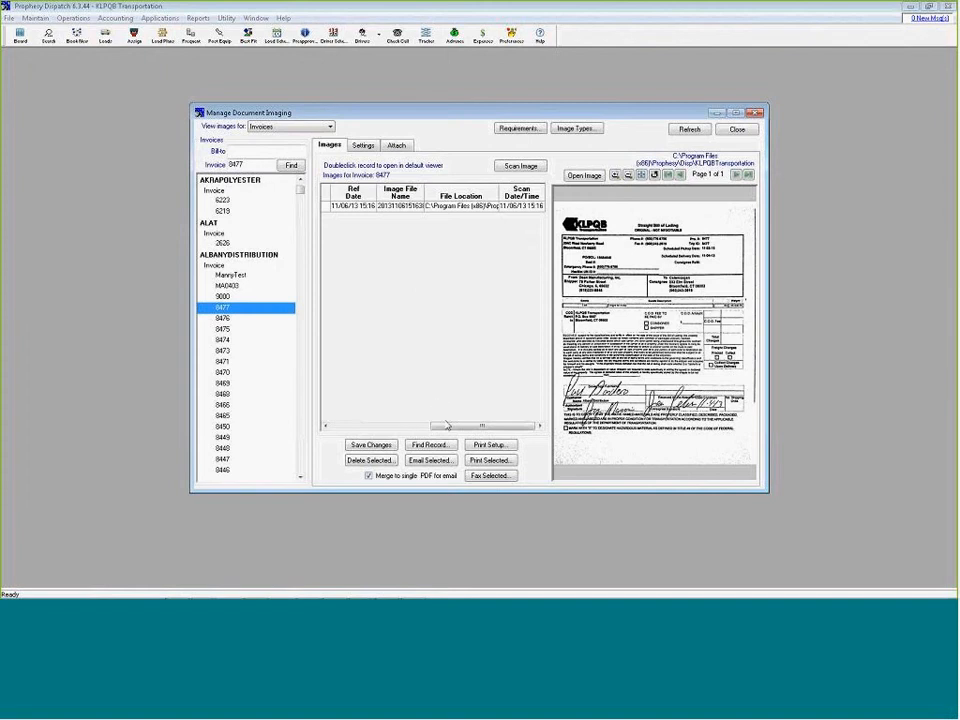
pyautogui.click(755, 113)
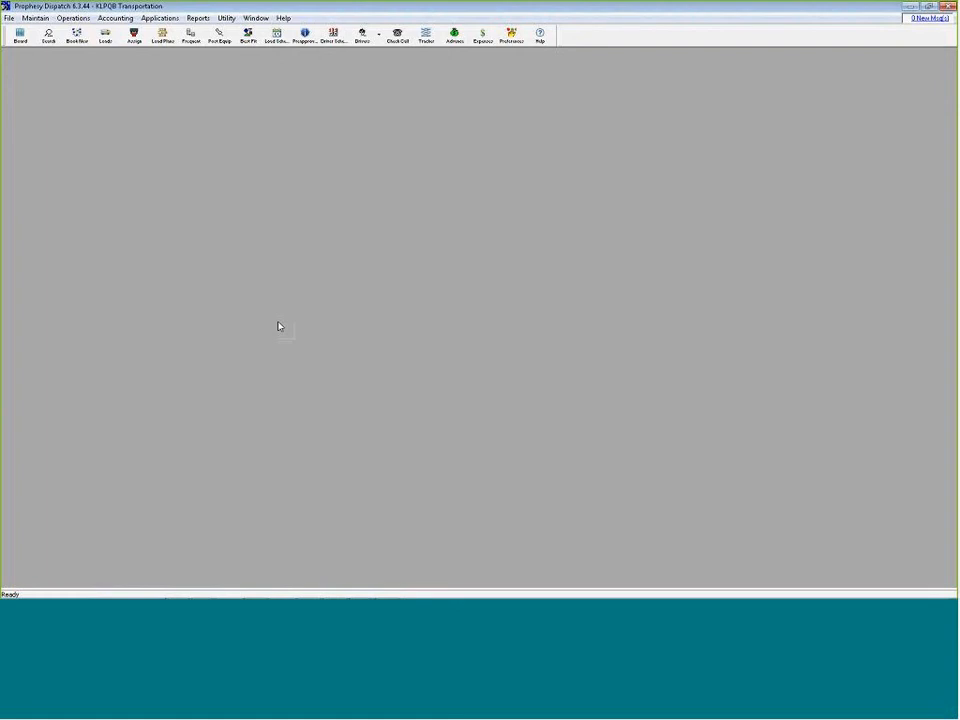
# Switch to the KLPQB Transportation portal in Internet Explorer and log in with the user name and account password
pyautogui.moveTo(205, 591)
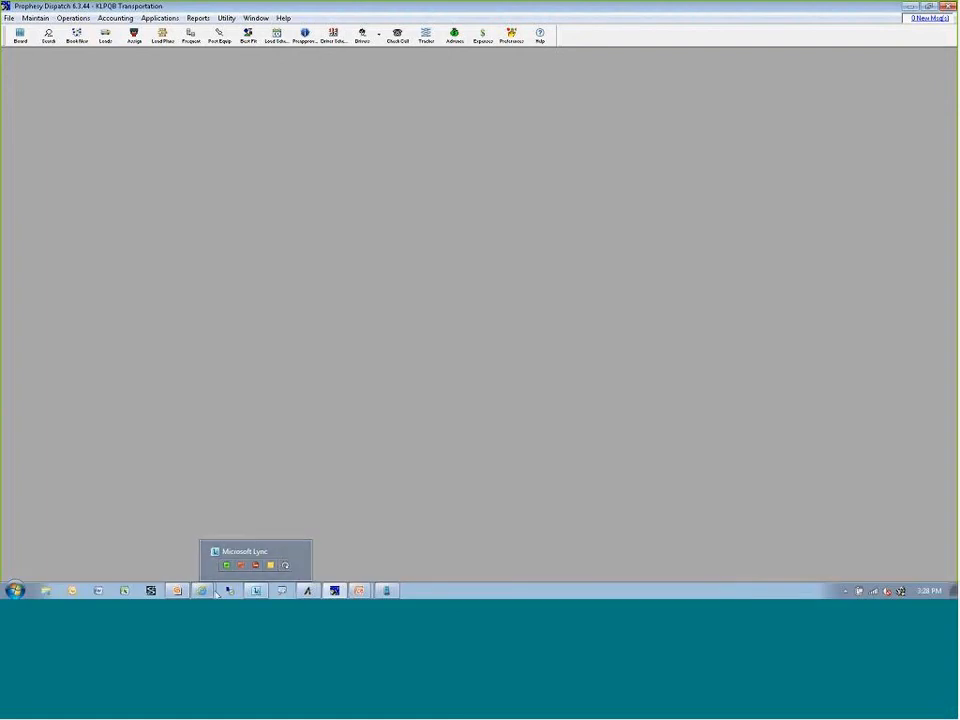
pyautogui.click(200, 569)
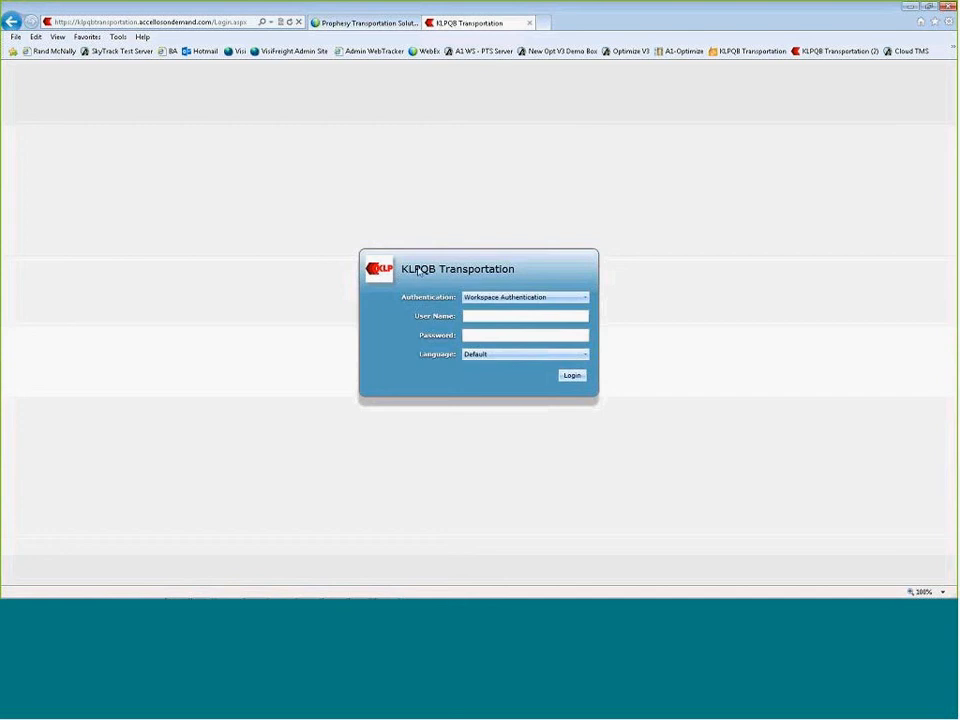
pyautogui.click(497, 316)
pyautogui.write('kevin')
pyautogui.press('Tab')
pyautogui.write('•••••••')
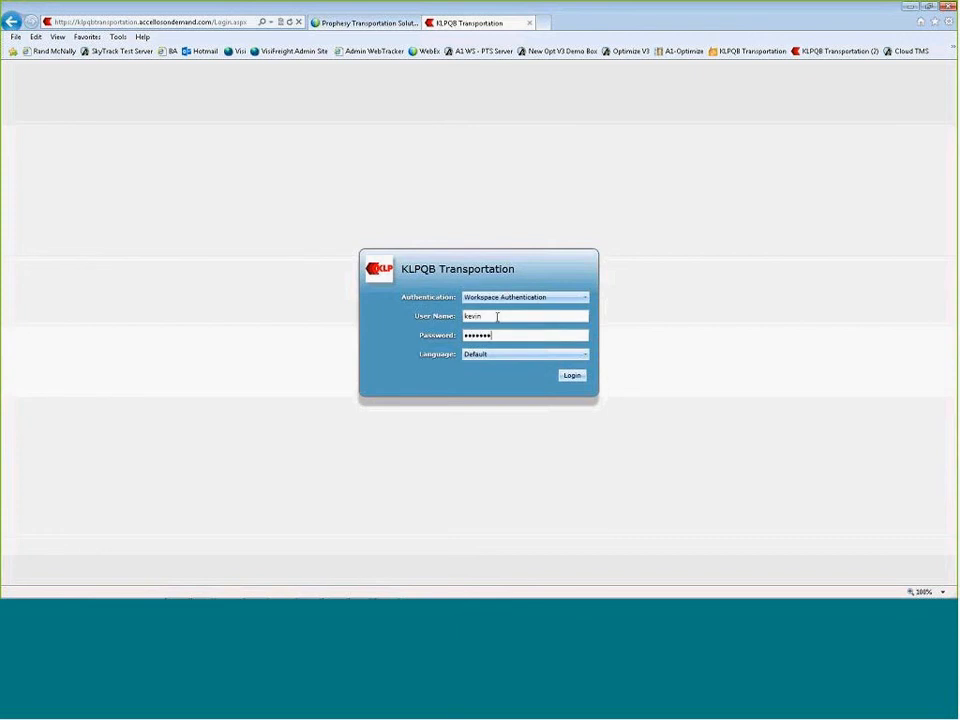
pyautogui.press('Return')
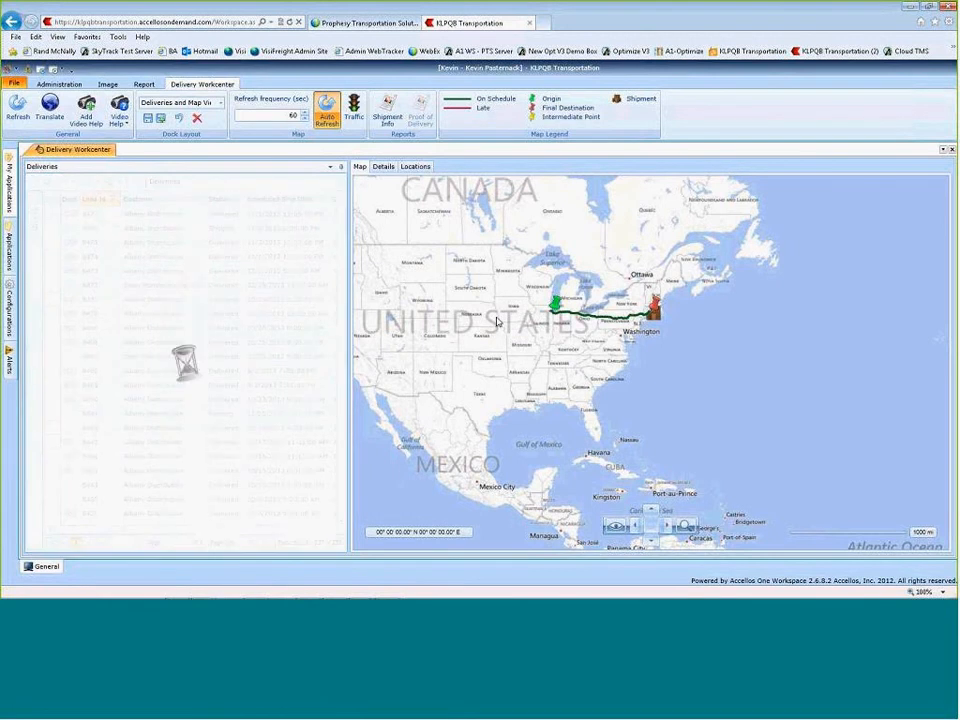
# Turn off the map's auto refresh and examine load 8476's route, from its origin through the shipment's position to the final destination
pyautogui.click(323, 108)
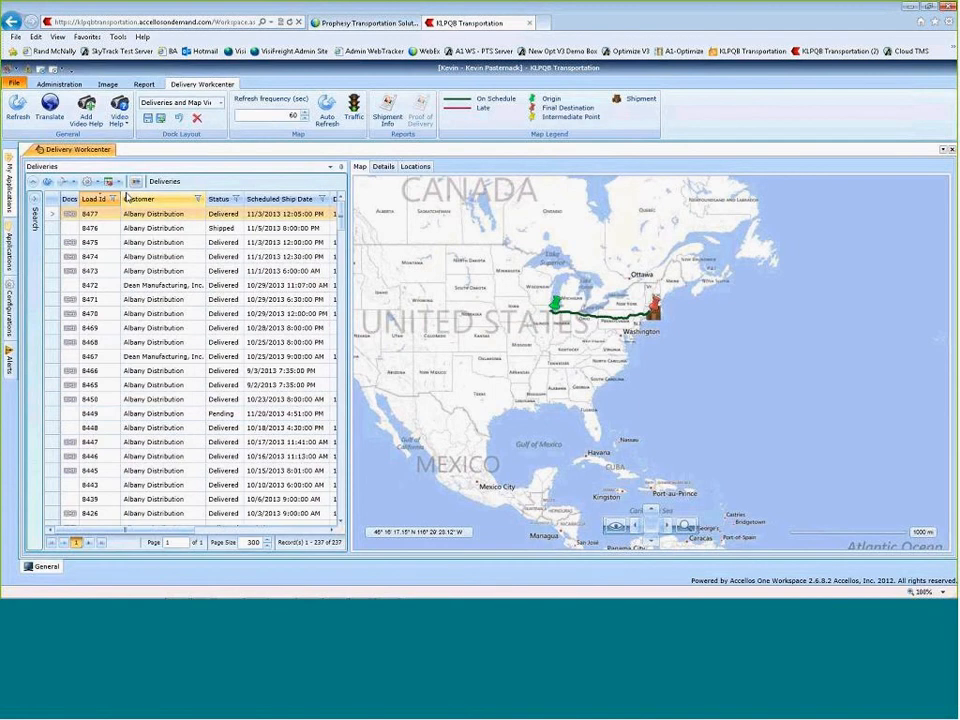
pyautogui.click(54, 229)
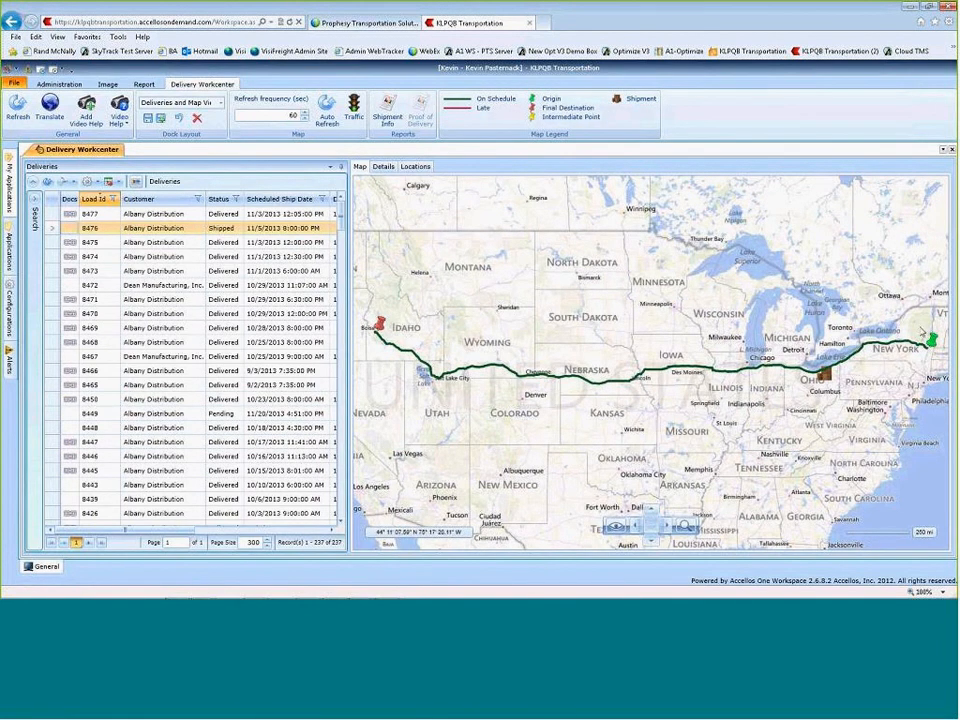
pyautogui.moveTo(933, 341)
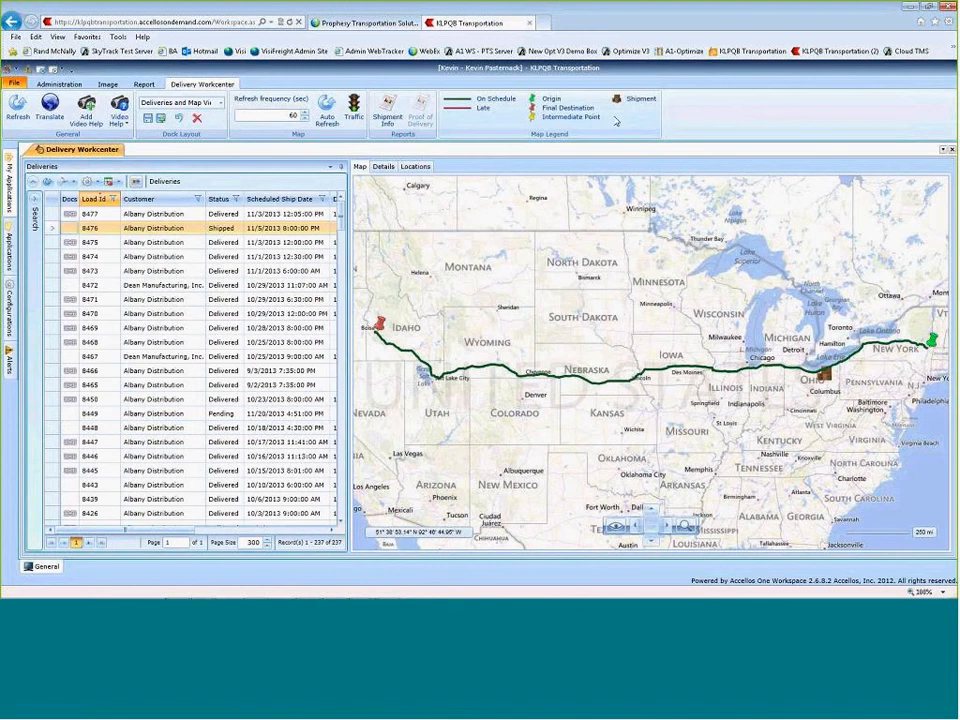
pyautogui.moveTo(822, 378)
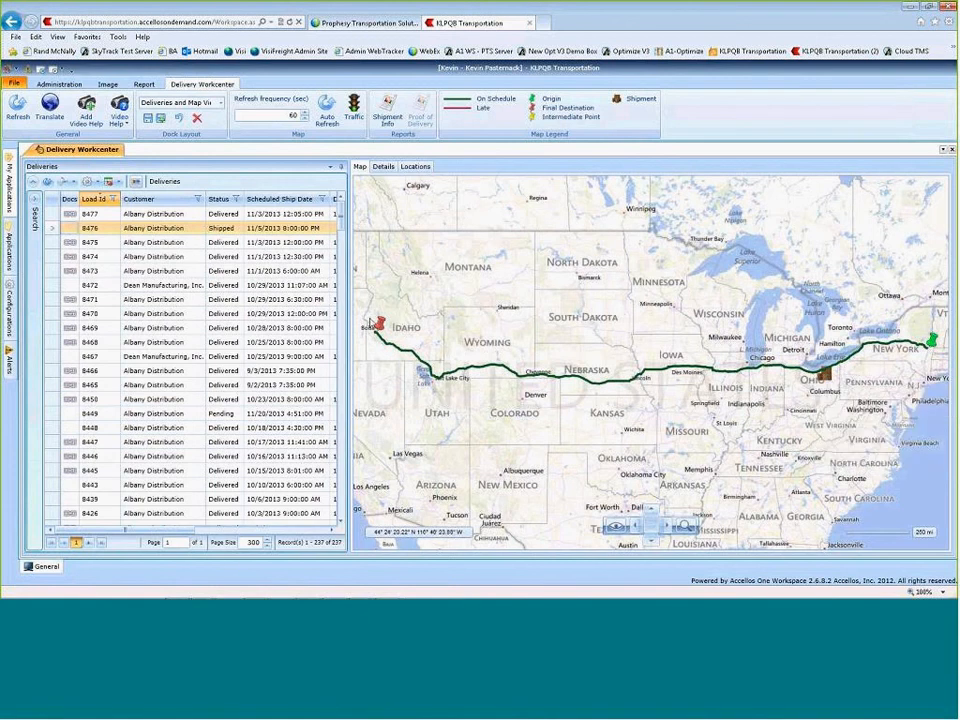
pyautogui.moveTo(380, 326)
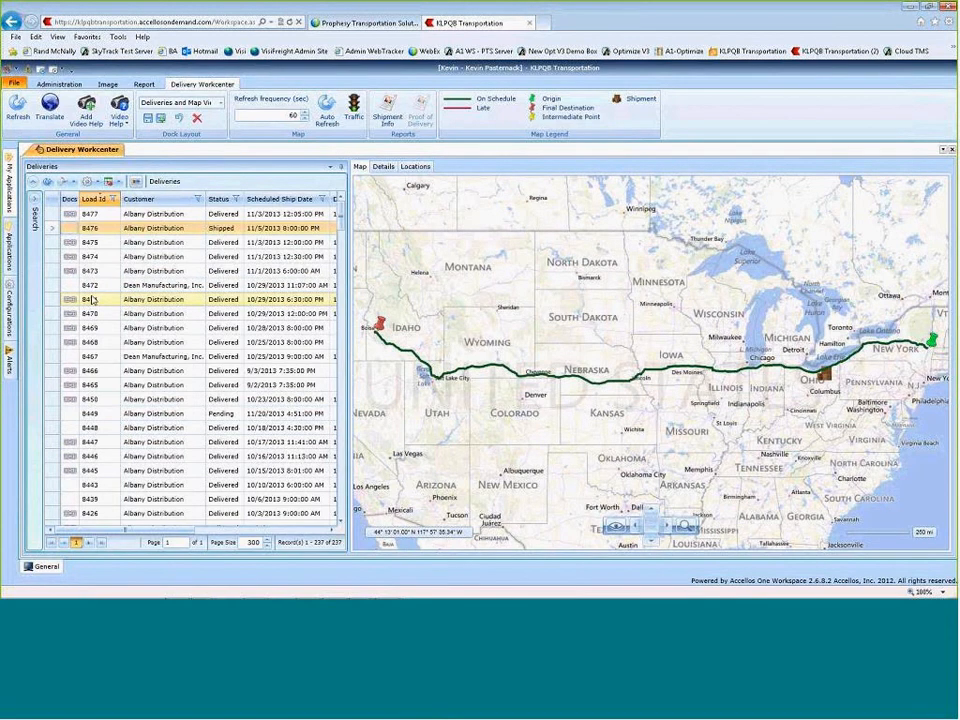
# Open the documents attached to load 8473, view its proof of delivery and invoice, and close the document view
pyautogui.click(67, 272)
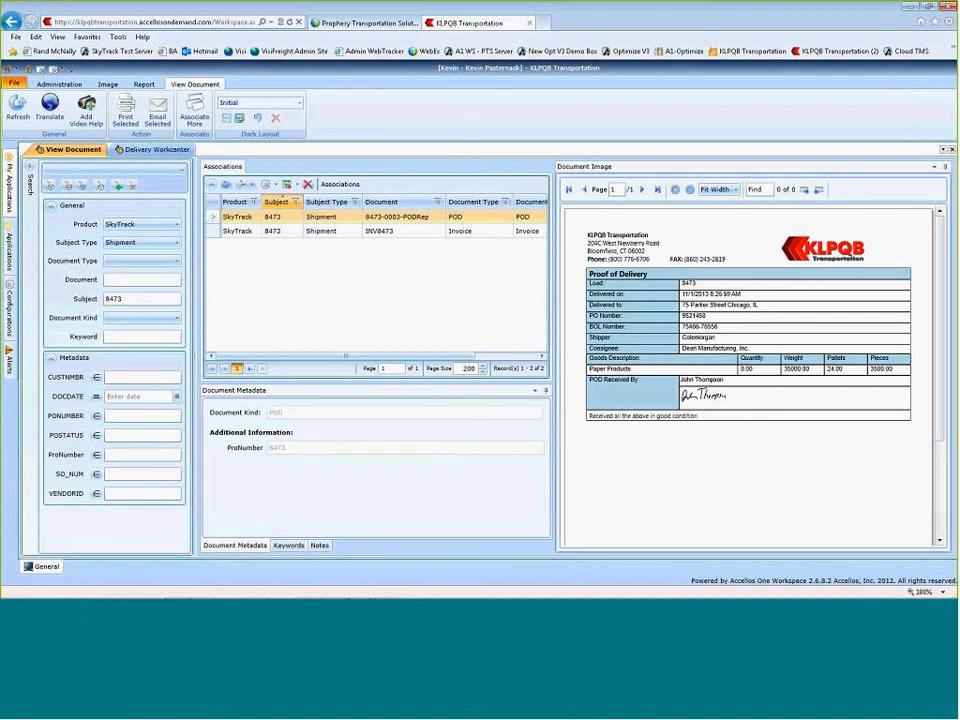
pyautogui.click(216, 231)
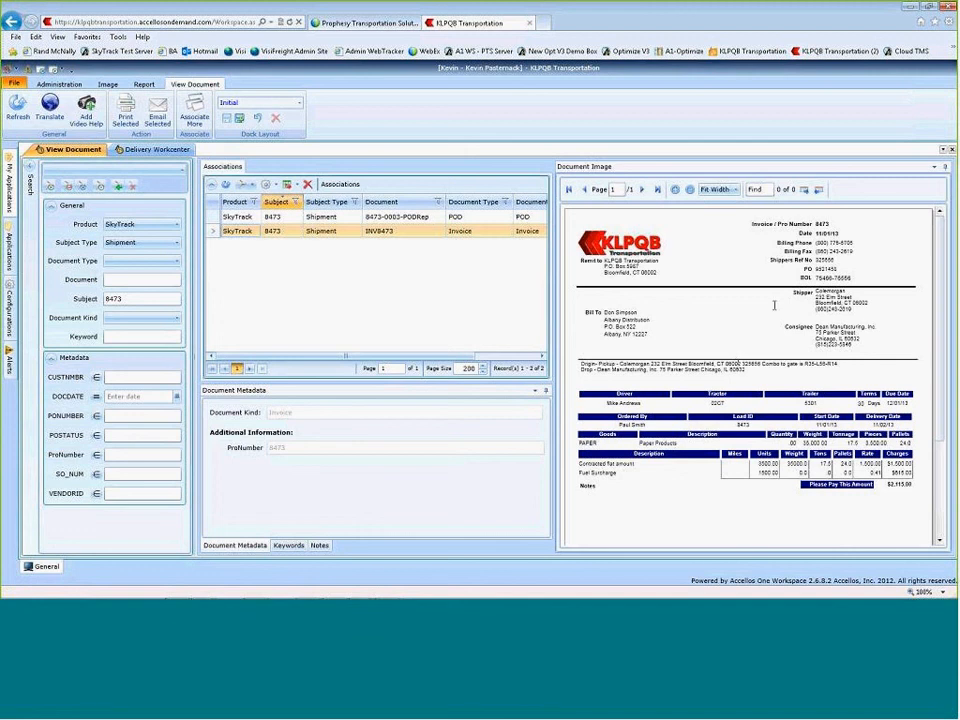
pyautogui.click(952, 150)
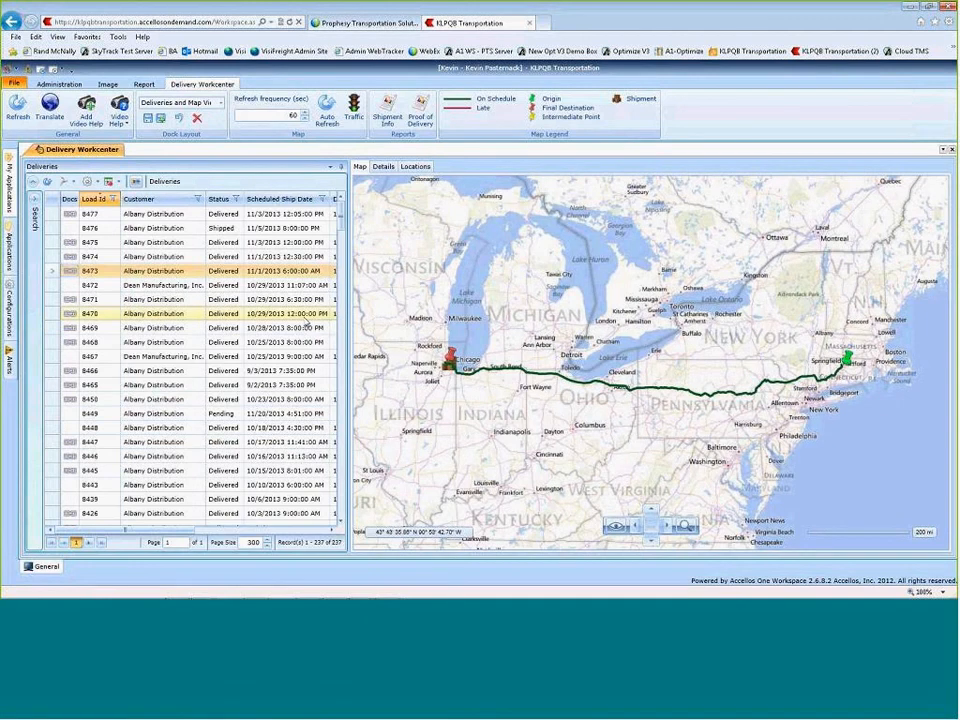
# Switch to the presentation slideshow and advance from the Live Demo slide to the Review slide
pyautogui.hotkey('alt', 'Tab')
pyautogui.hotkey('alt', 'Tab')
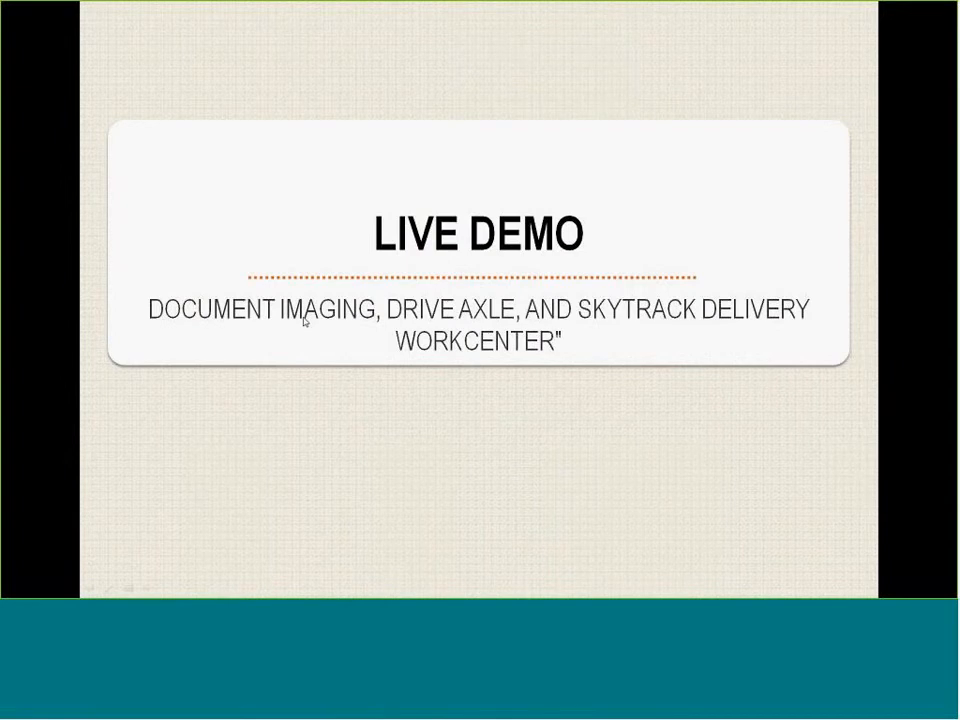
pyautogui.click(303, 317)
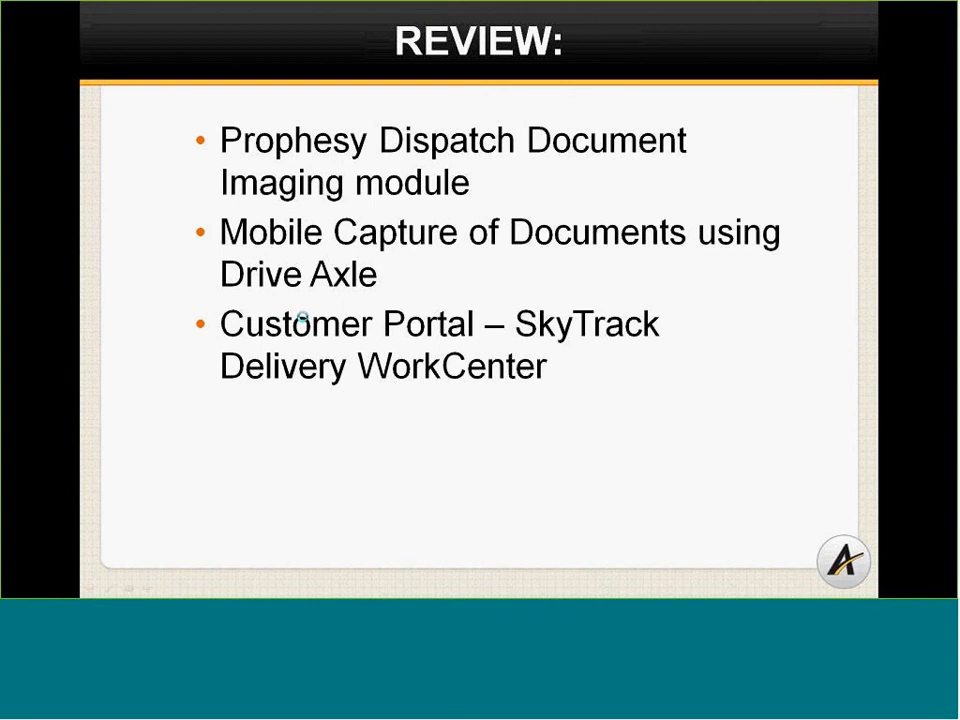
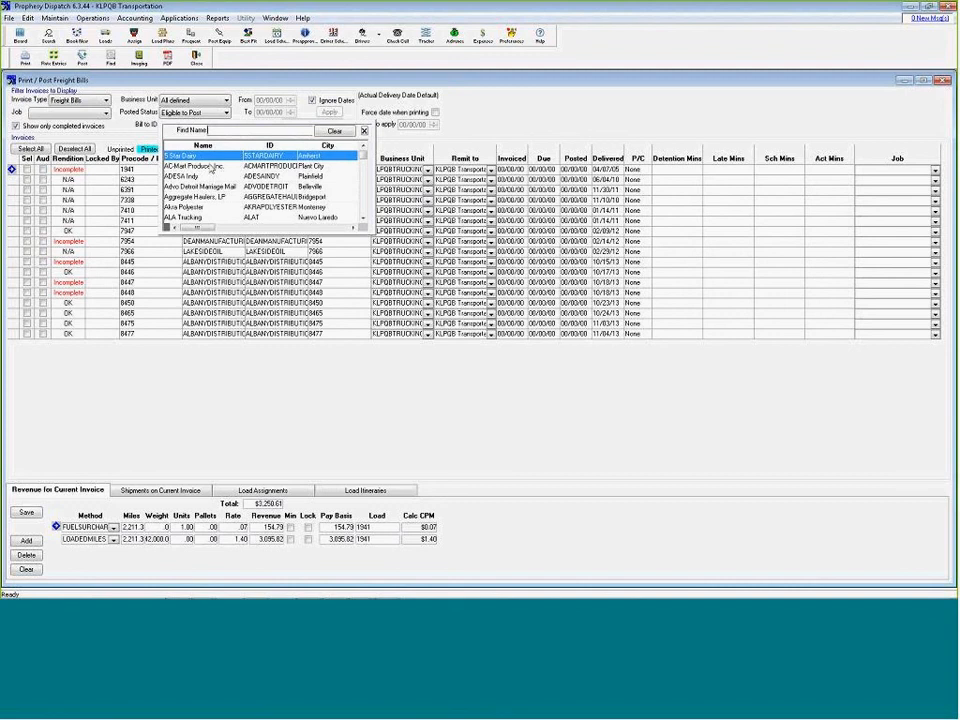
# Filter the freight bills to Albany Distribution as the bill-to customer, select all the listed invoices and open their print preview
pyautogui.write('alb')
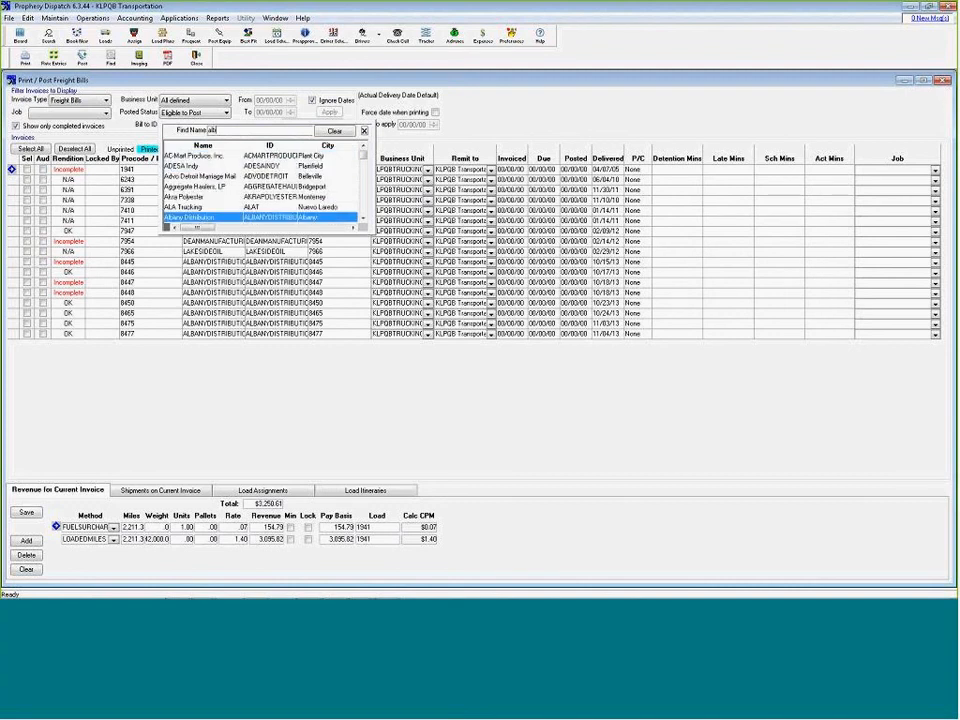
pyautogui.press('Return')
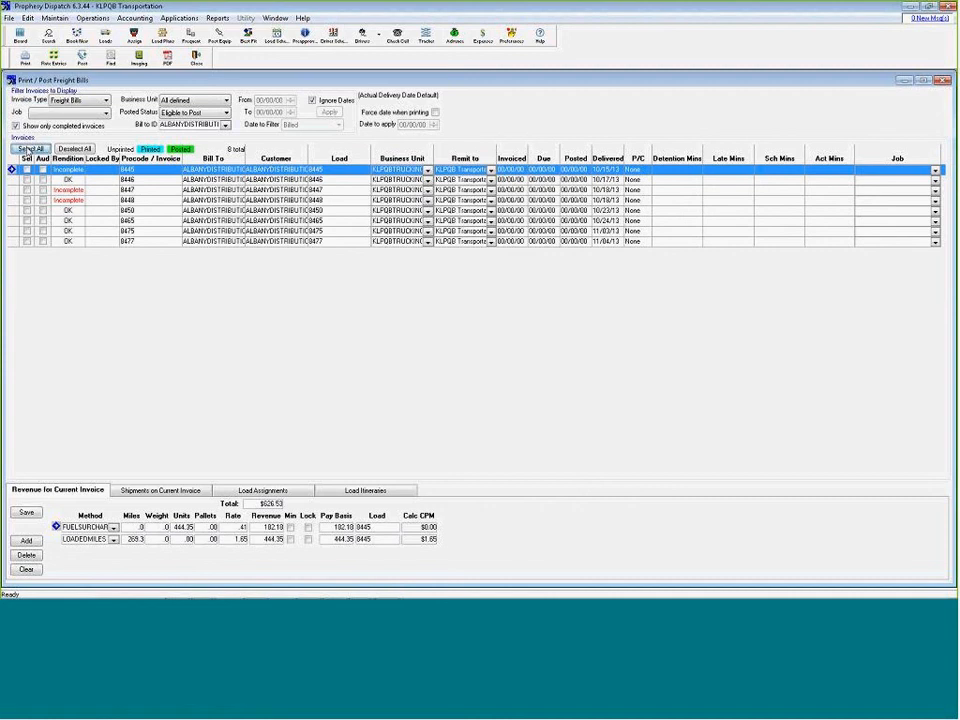
pyautogui.click(28, 149)
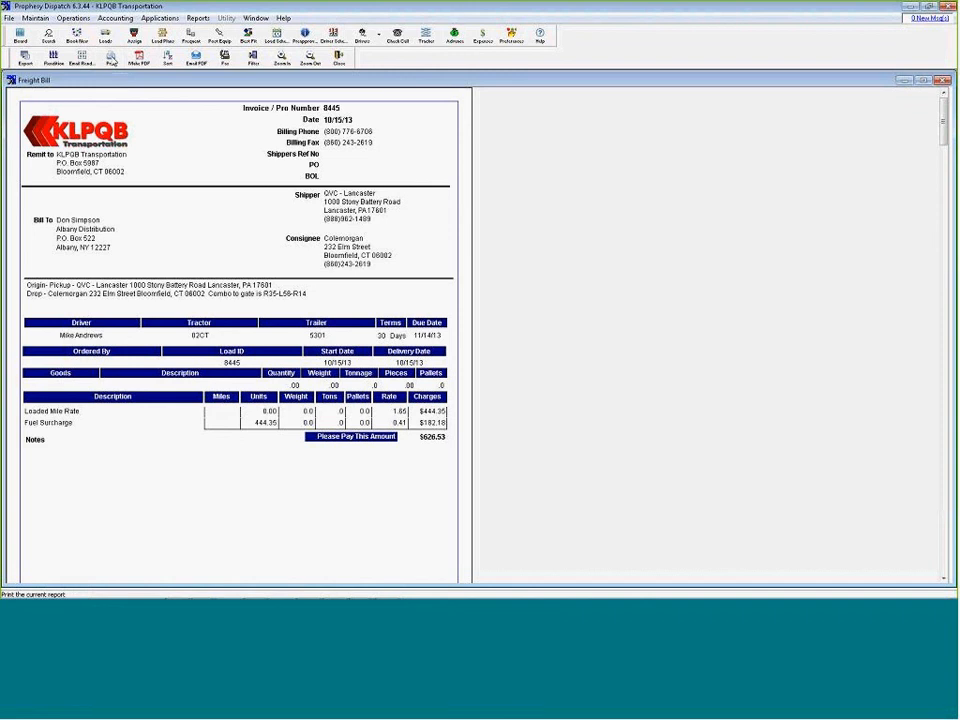
# Print all the freight bills to the BroadGun pdfMachine printer and look through the resulting PDF
pyautogui.click(111, 60)
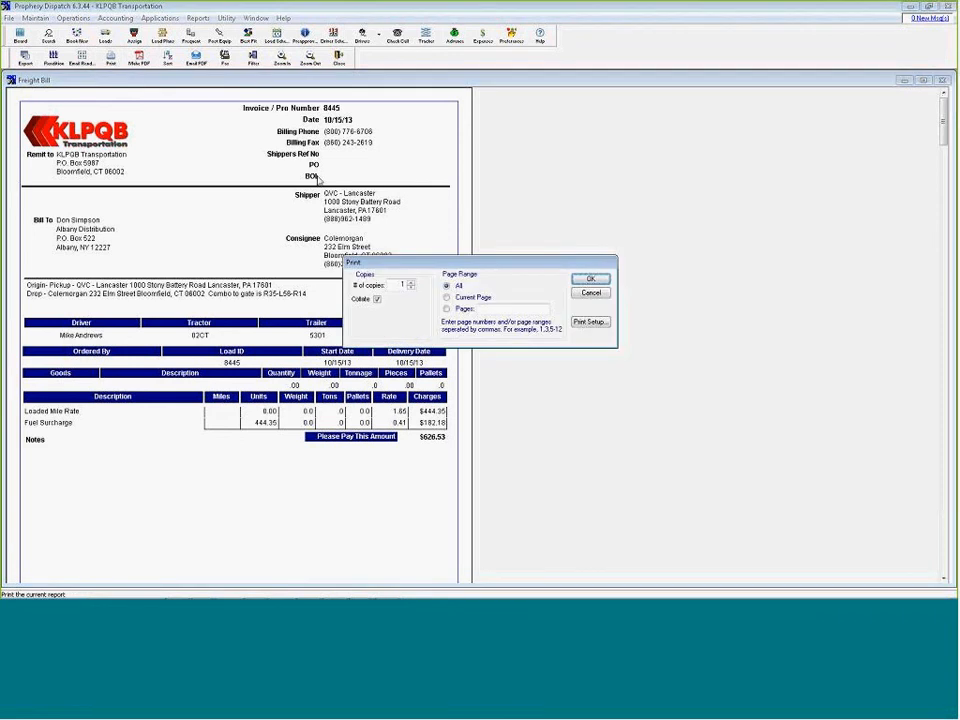
pyautogui.click(600, 321)
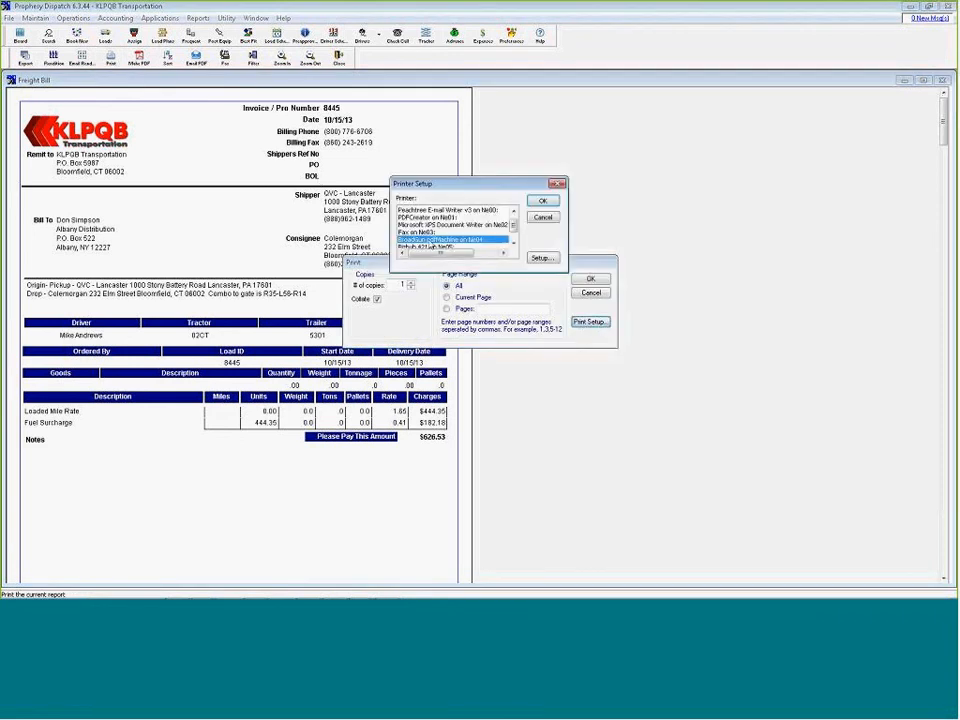
pyautogui.click(541, 201)
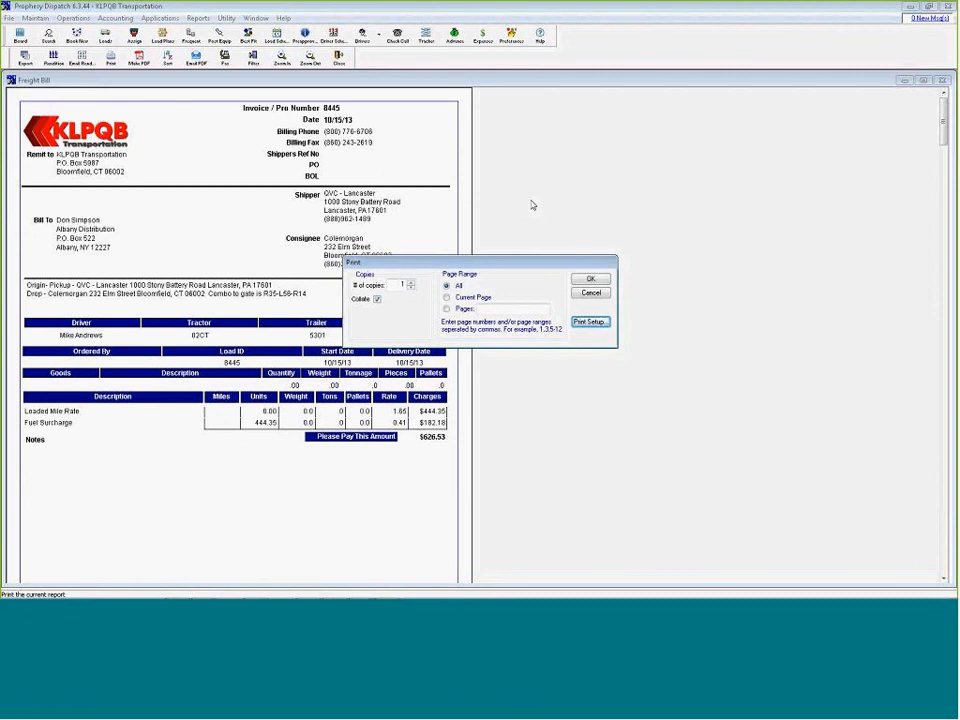
pyautogui.click(589, 279)
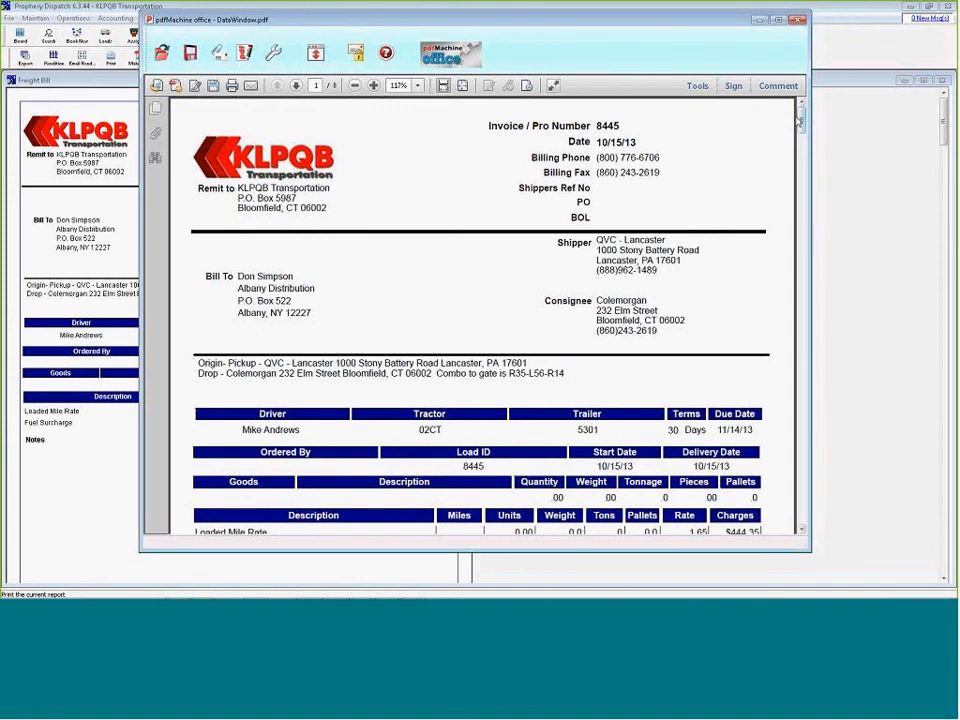
pyautogui.moveTo(801, 120); pyautogui.dragTo(795, 270)
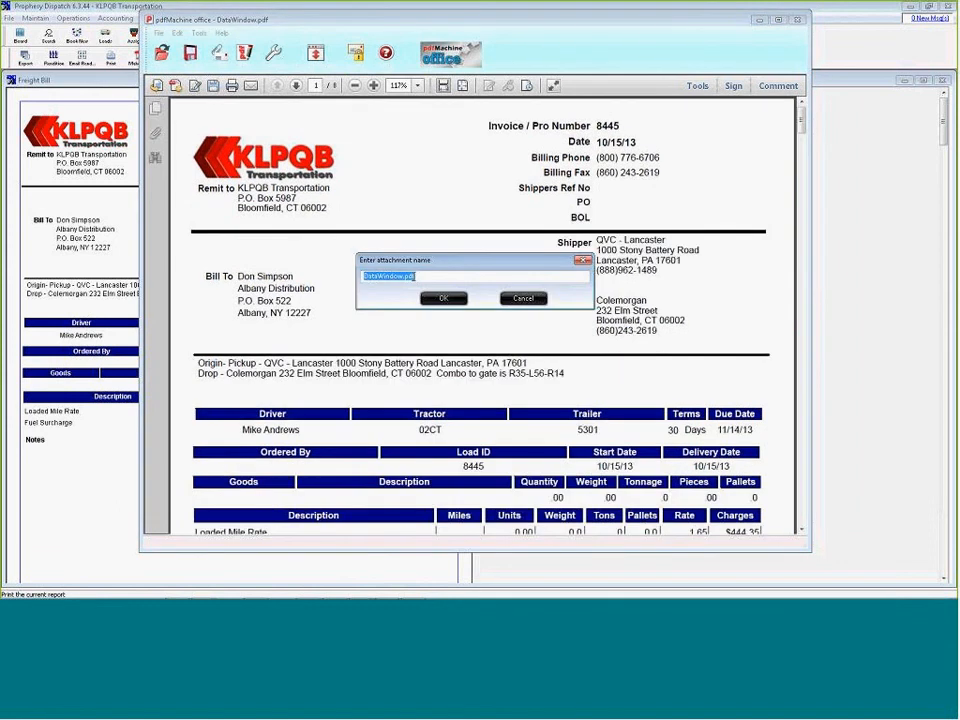
# Attach the PDF to a new email as DataWindow.pdf, discard the message and close the PDF without saving
pyautogui.click(440, 300)
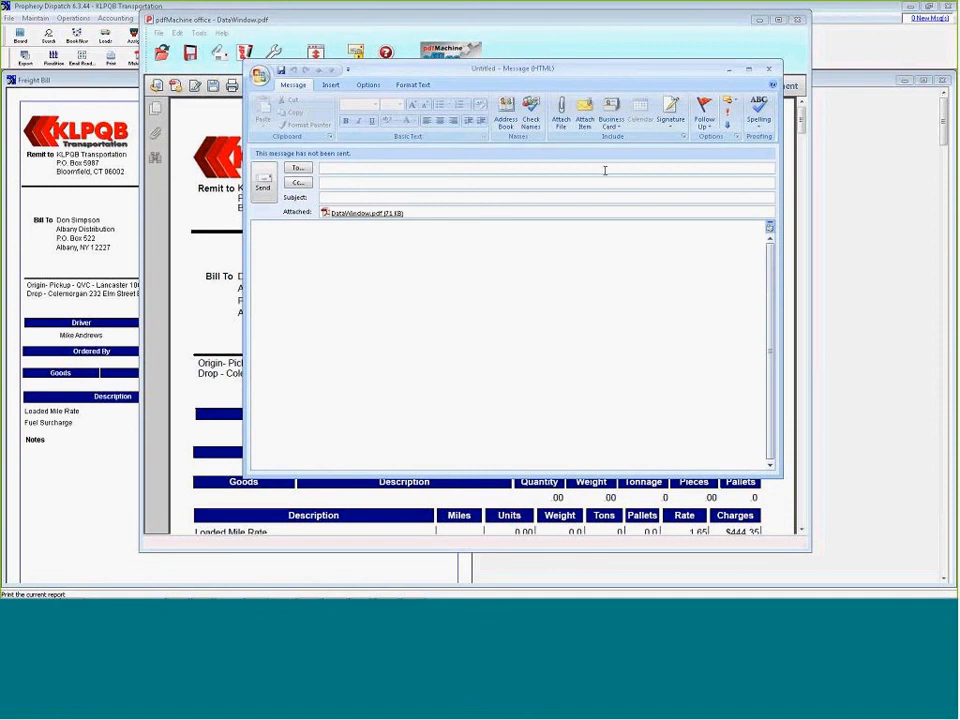
pyautogui.click(770, 70)
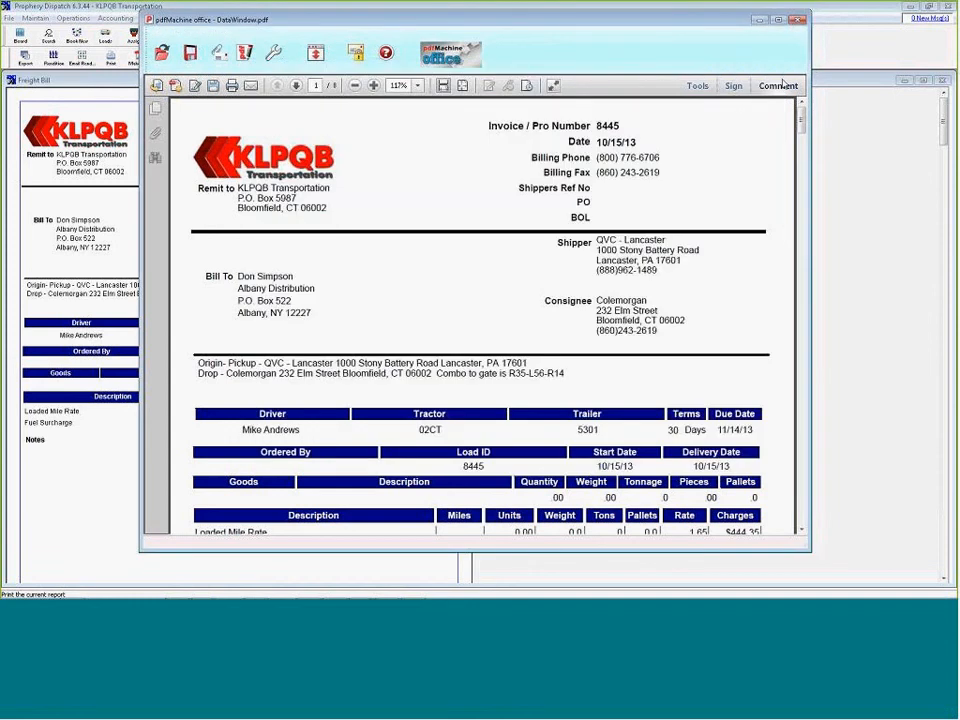
pyautogui.click(797, 20)
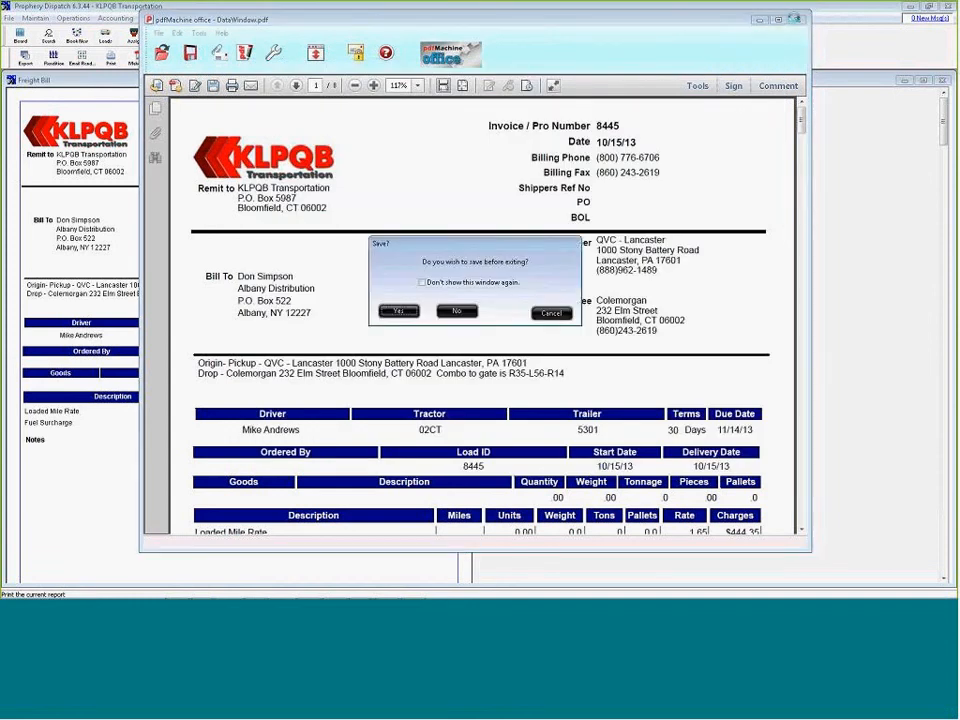
pyautogui.click(456, 314)
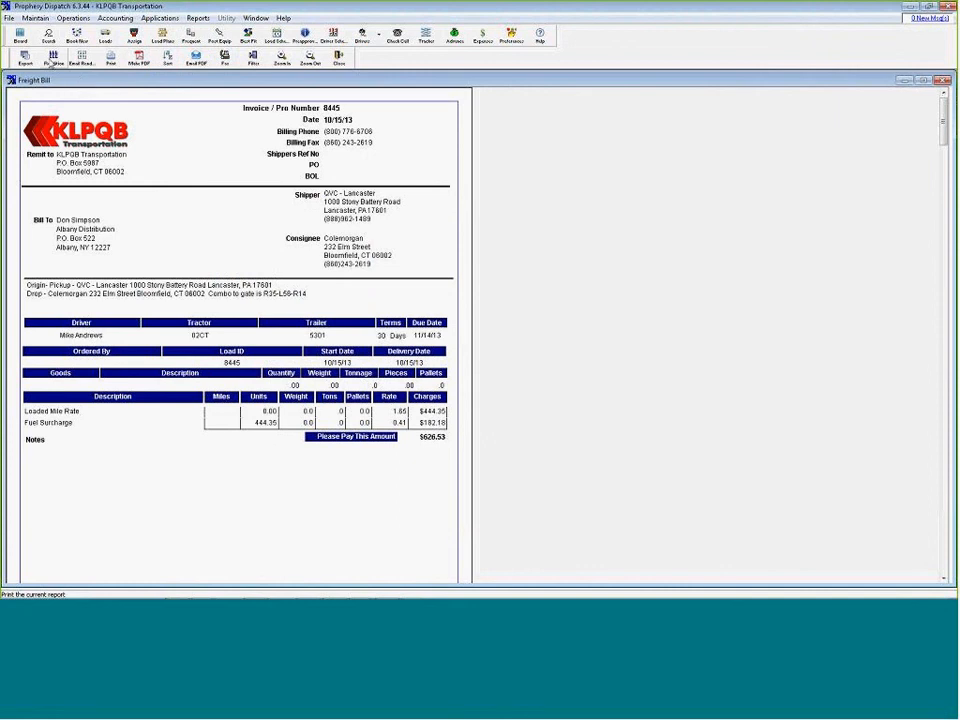
# Print the freight bills with rendition to BroadGun pdfMachine, including only the document images that exist
pyautogui.click(49, 58)
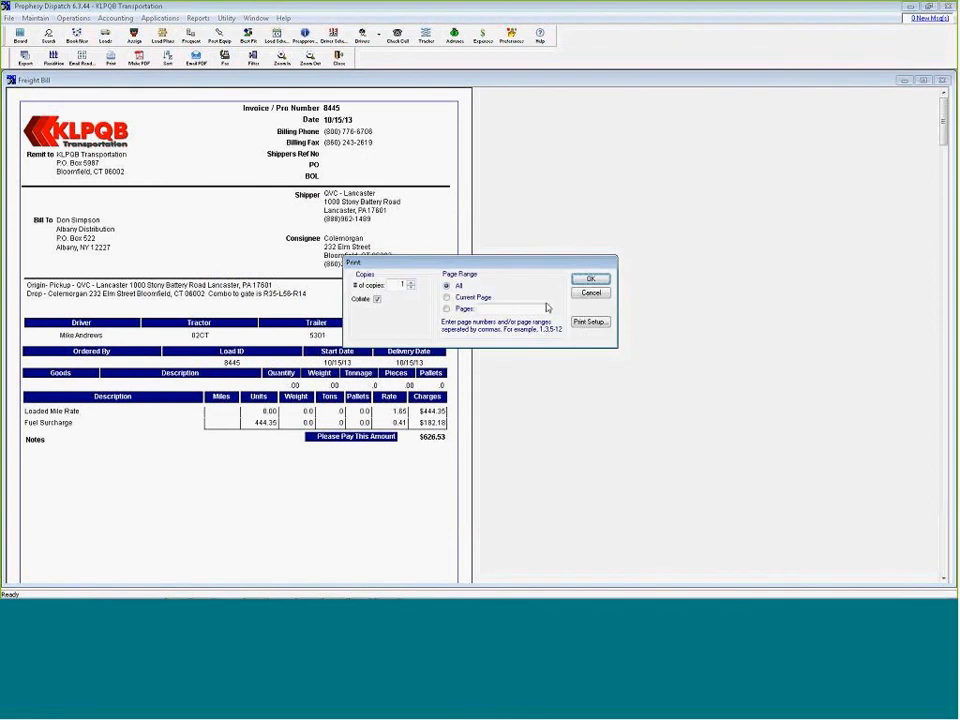
pyautogui.click(579, 325)
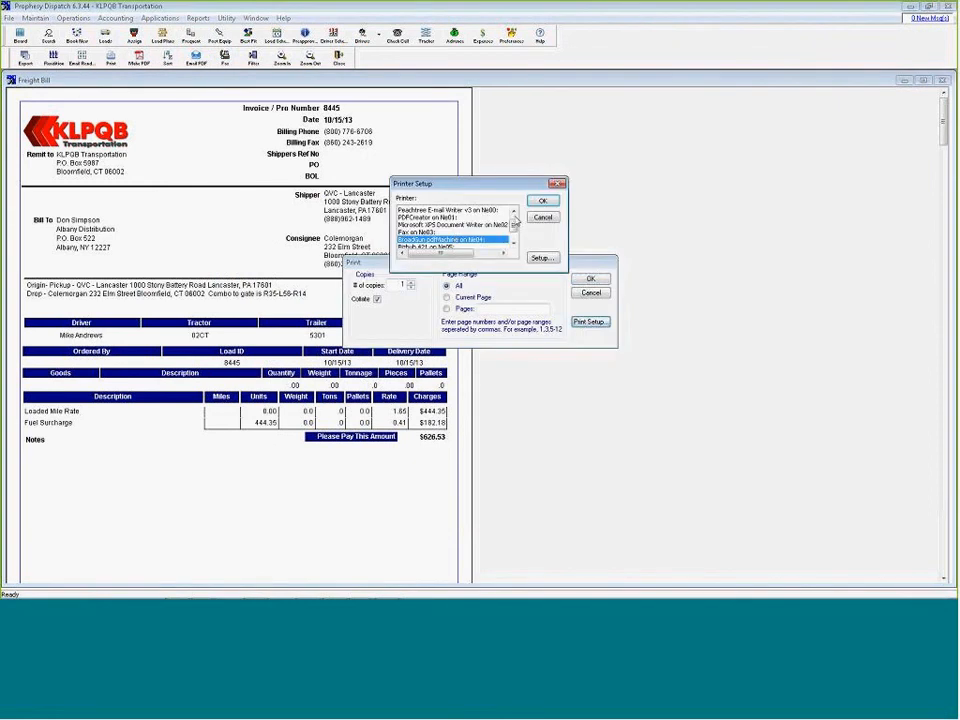
pyautogui.click(544, 202)
pyautogui.click(586, 280)
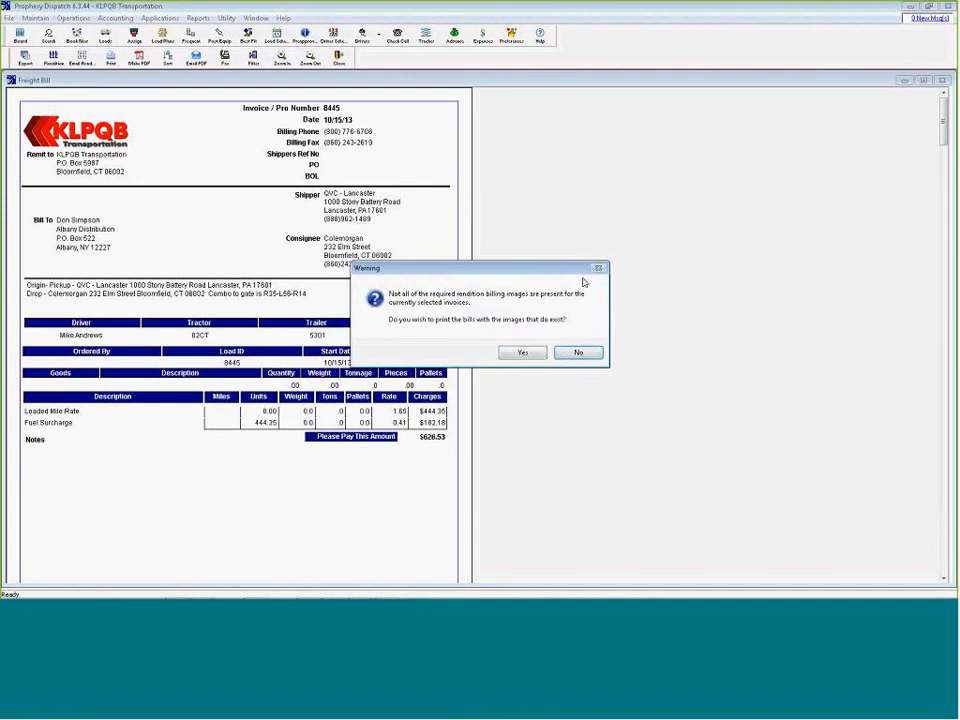
pyautogui.click(523, 352)
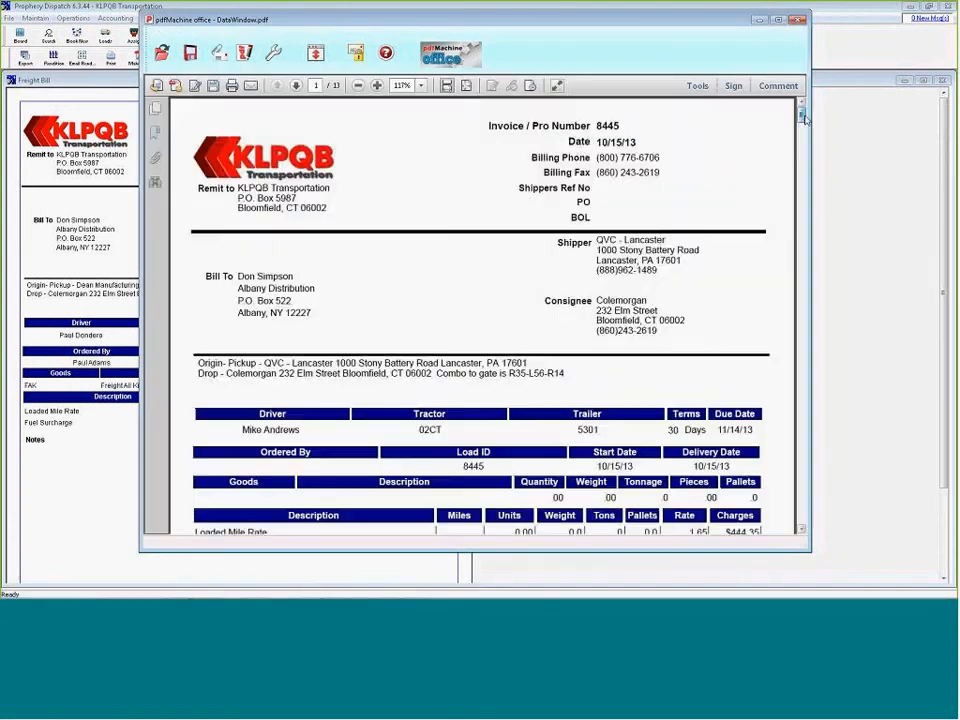
# Review the rendition PDF's invoices and the bill of lading image attached to invoice 8465, and close the PDF
pyautogui.moveTo(801, 115); pyautogui.dragTo(790, 337)
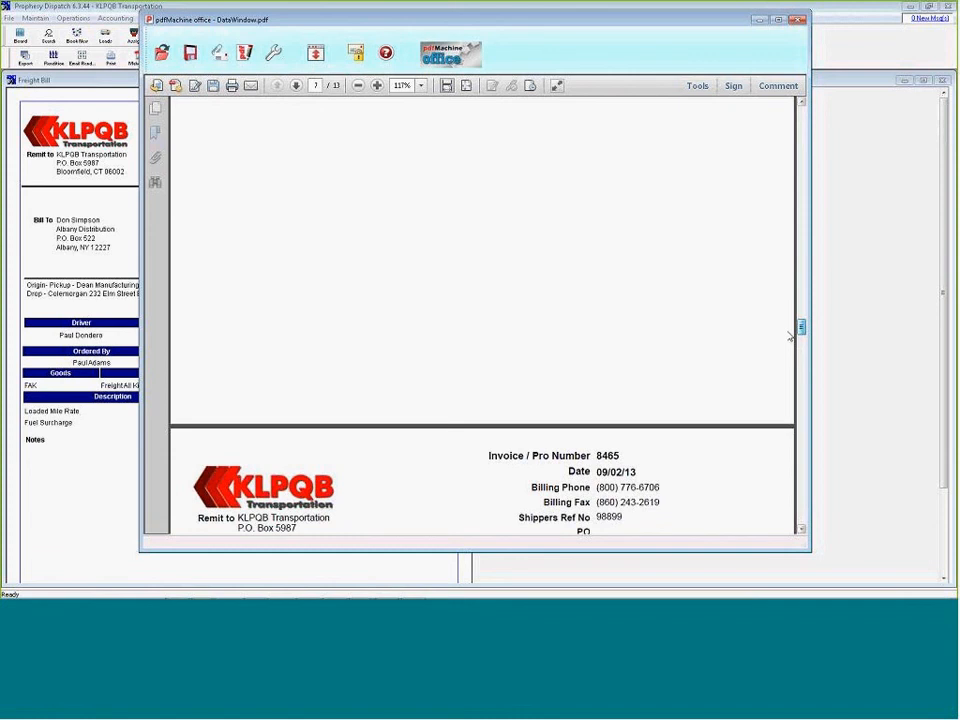
pyautogui.moveTo(790, 337); pyautogui.dragTo(792, 385)
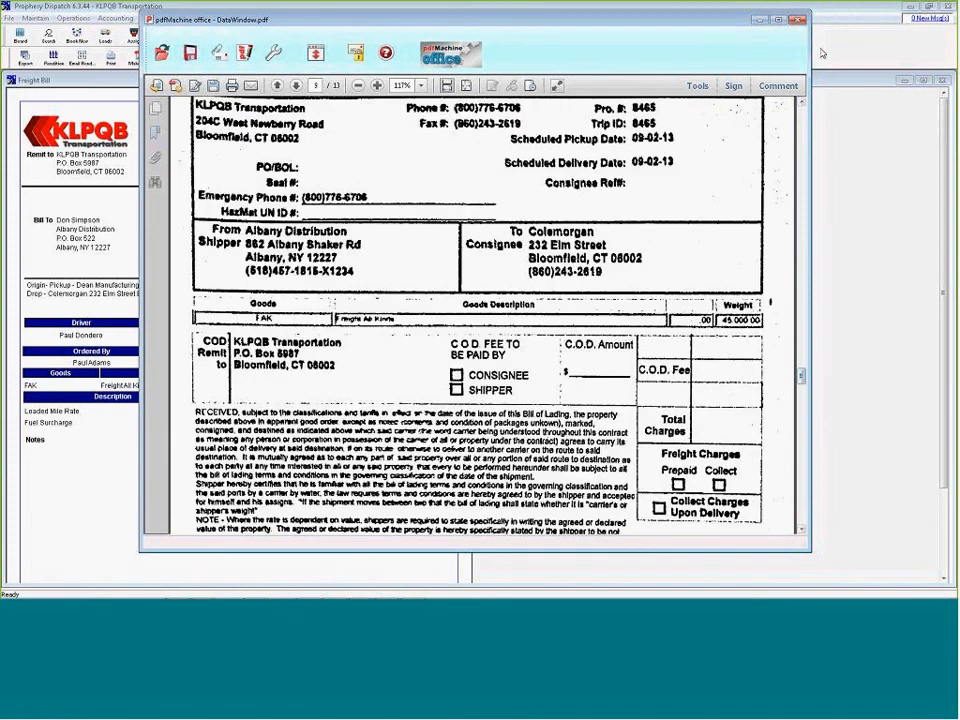
pyautogui.click(240, 173)
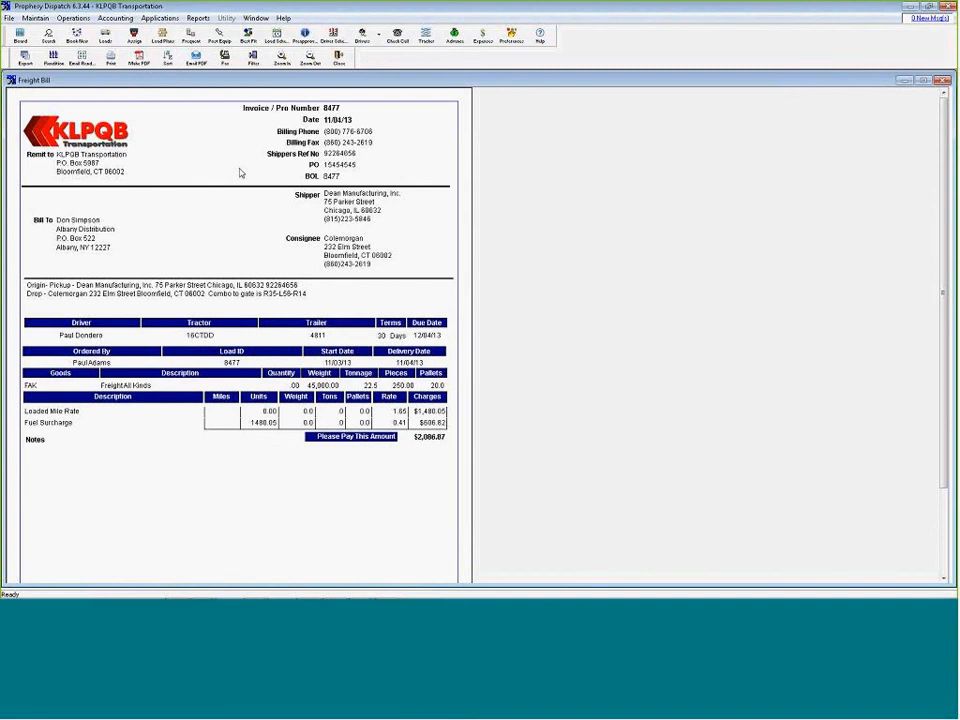
# Close the freight bill preview, decline flagging the bills as printed correctly, and close the Print / Post Freight Bills window
pyautogui.click(339, 58)
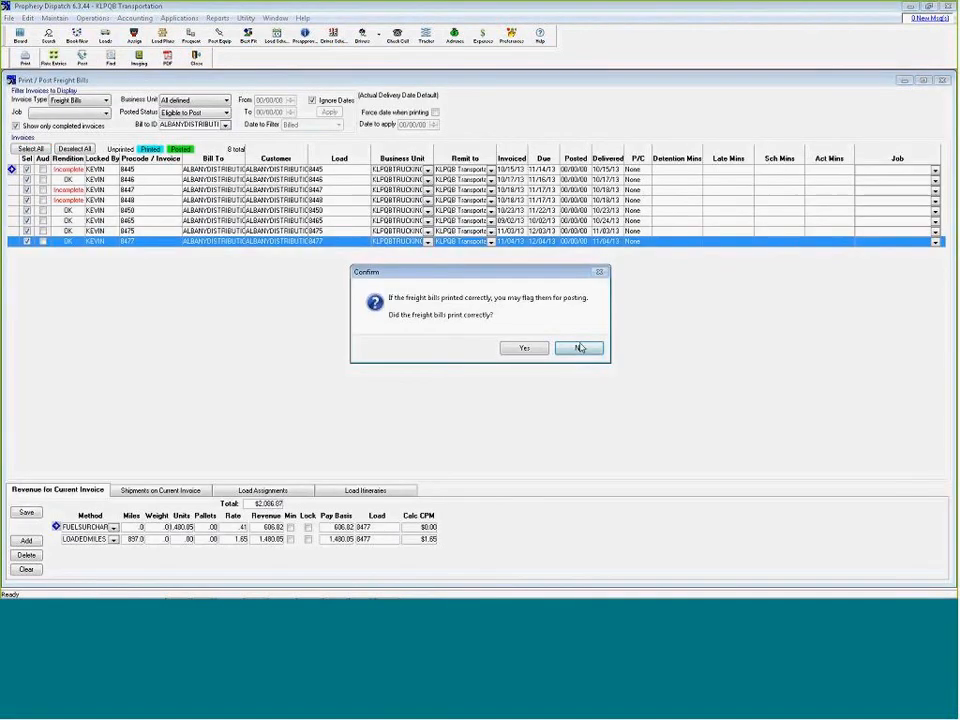
pyautogui.click(573, 347)
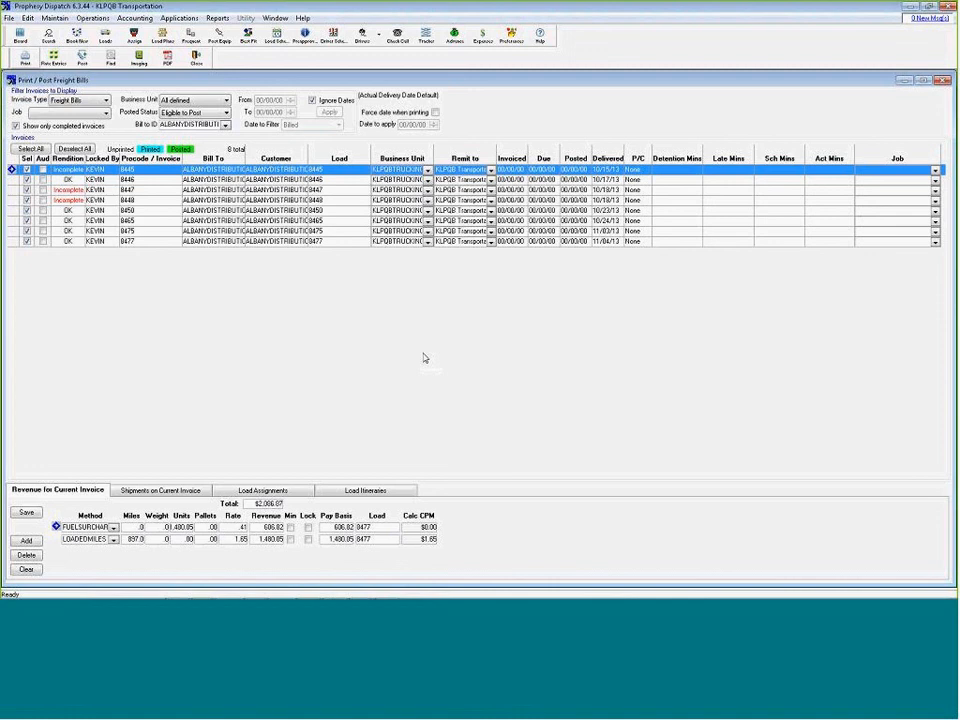
pyautogui.click(943, 81)
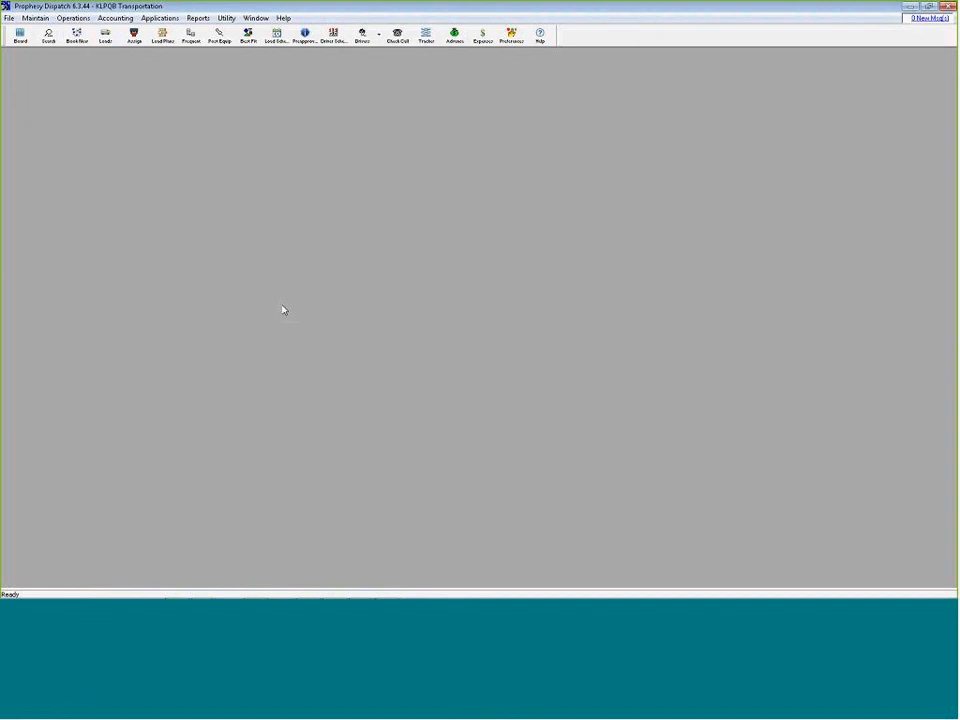
# Switch to the PowerPoint presentation, select the Drive Axle slide and browse to the closing slides
pyautogui.press('Scroll_Lock')
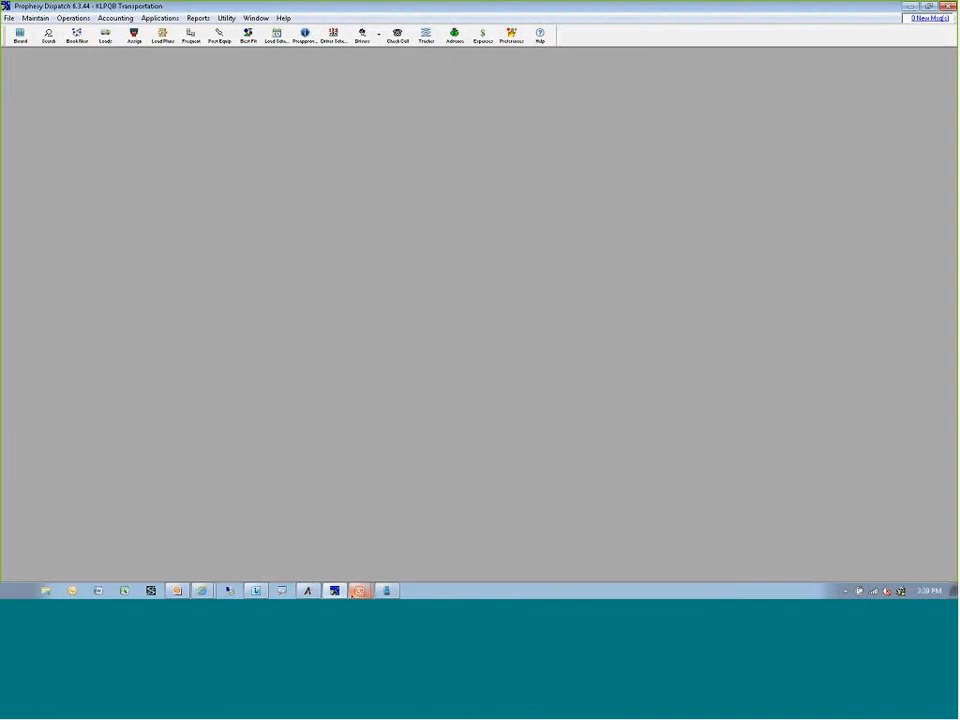
pyautogui.moveTo(359, 590)
pyautogui.click(362, 550)
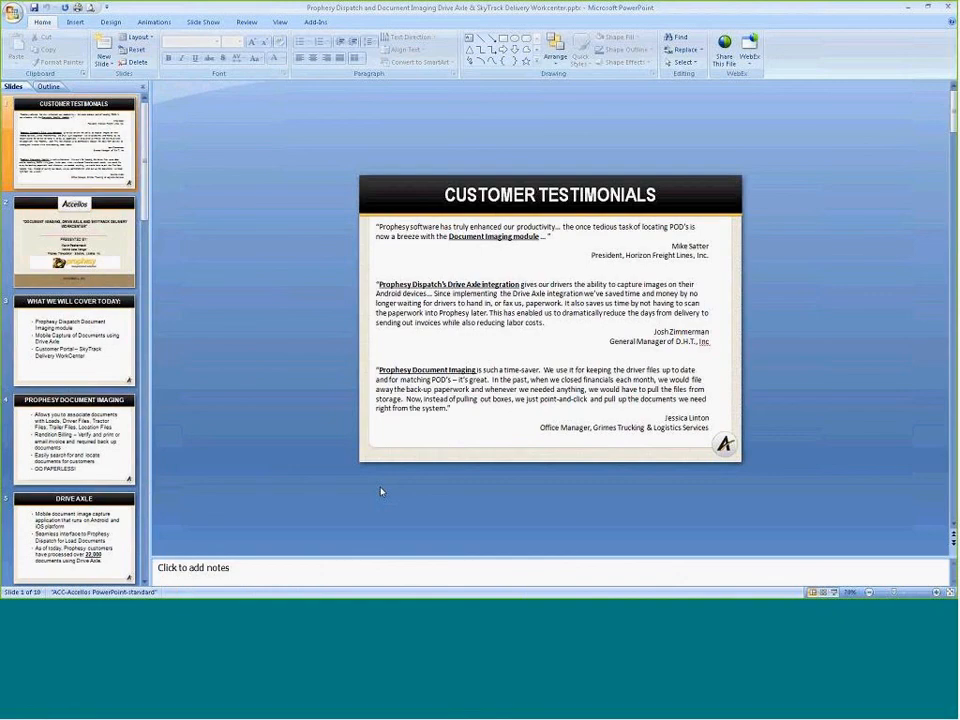
pyautogui.click(60, 535)
pyautogui.scroll(-5, 60, 535)
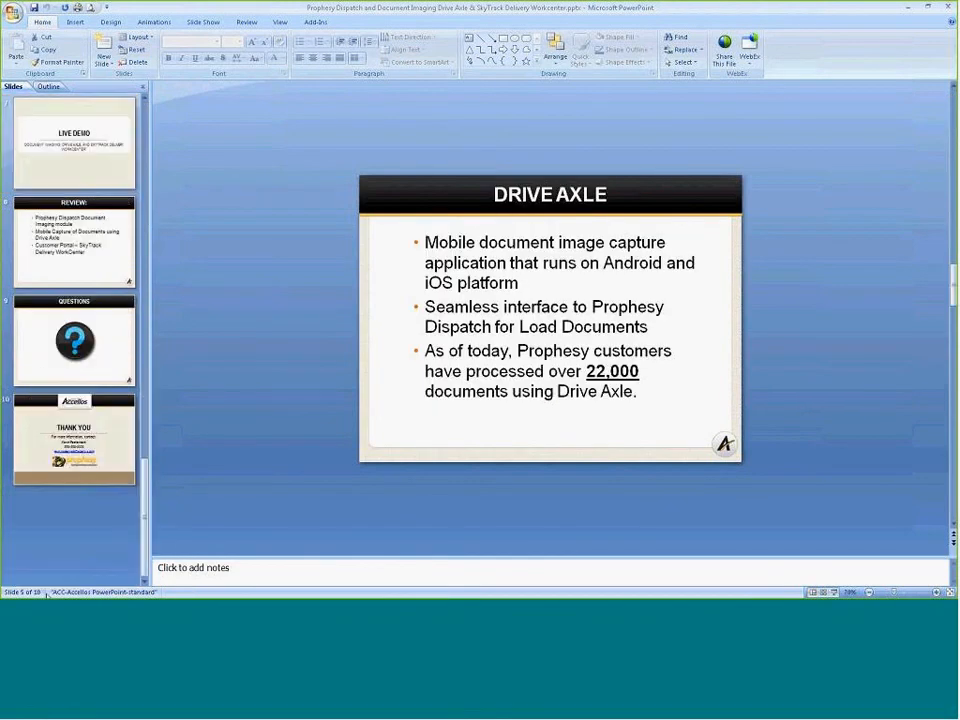